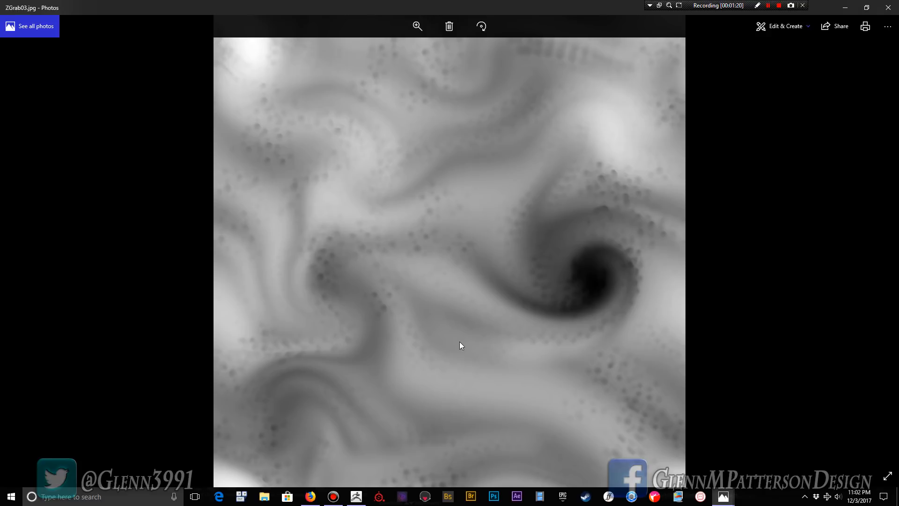
- Switch to ZBrush and draw a Plane3D on the canvas in Edit mode
{"action": "left_click", "coordinate": [356, 499]}
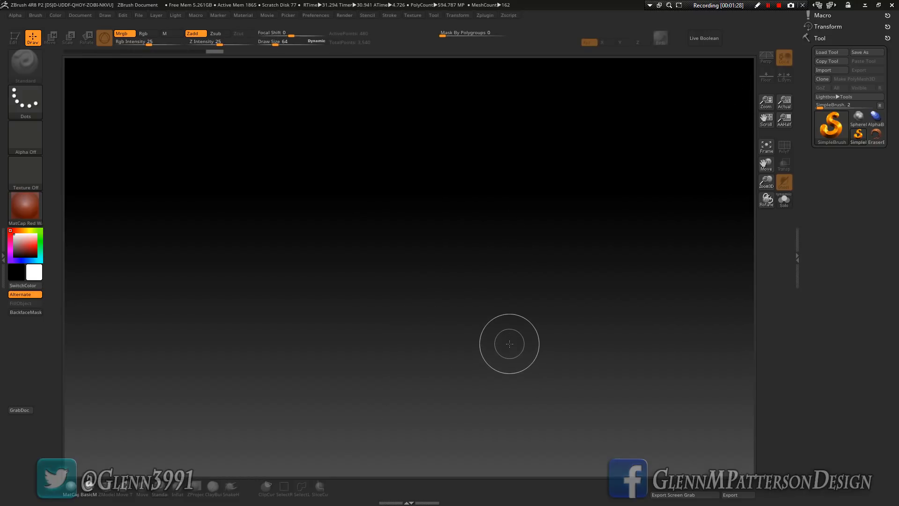
{"action": "left_click", "coordinate": [830, 131]}
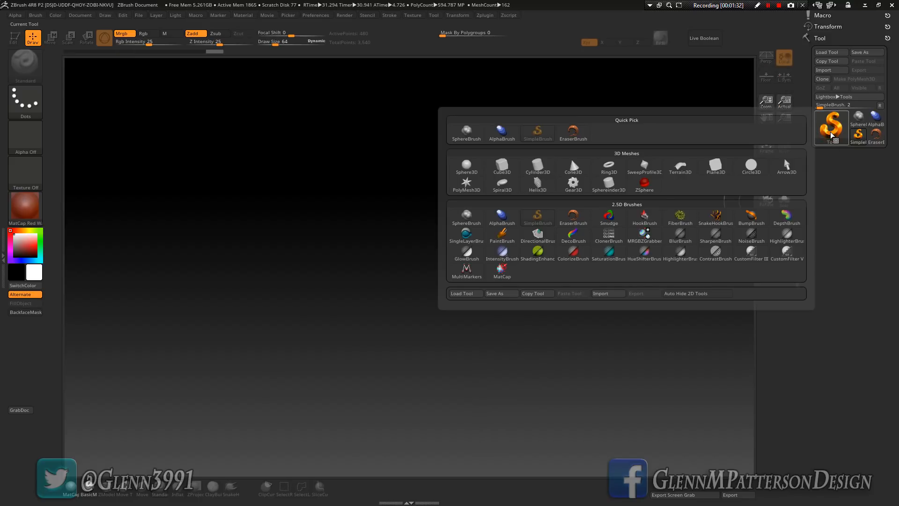
{"action": "left_click", "coordinate": [716, 170]}
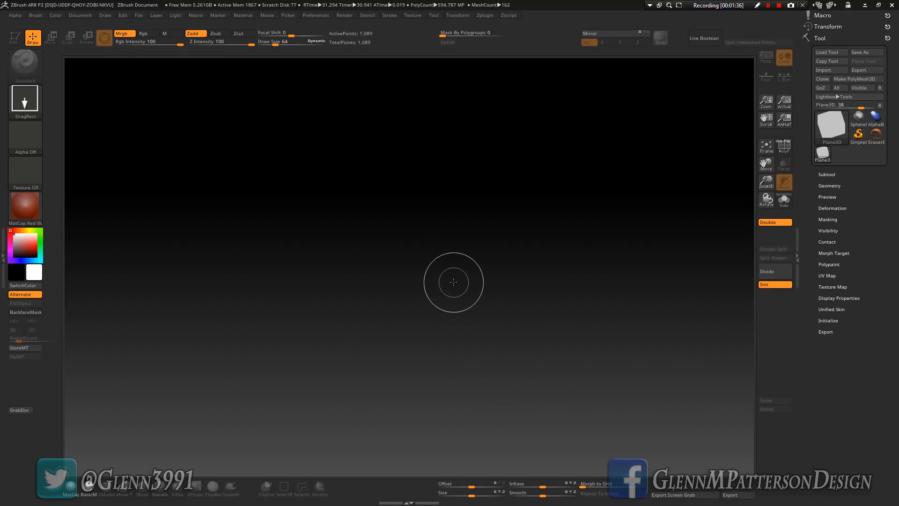
{"action": "mouse_move", "coordinate": [453, 281]}
{"action": "left_mouse_down"}
{"action": "mouse_move", "coordinate": [437, 313]}
{"action": "mouse_move", "coordinate": [521, 369]}
{"action": "mouse_move", "coordinate": [542, 351]}
{"action": "left_mouse_up"}
{"action": "key", "text": "t"}
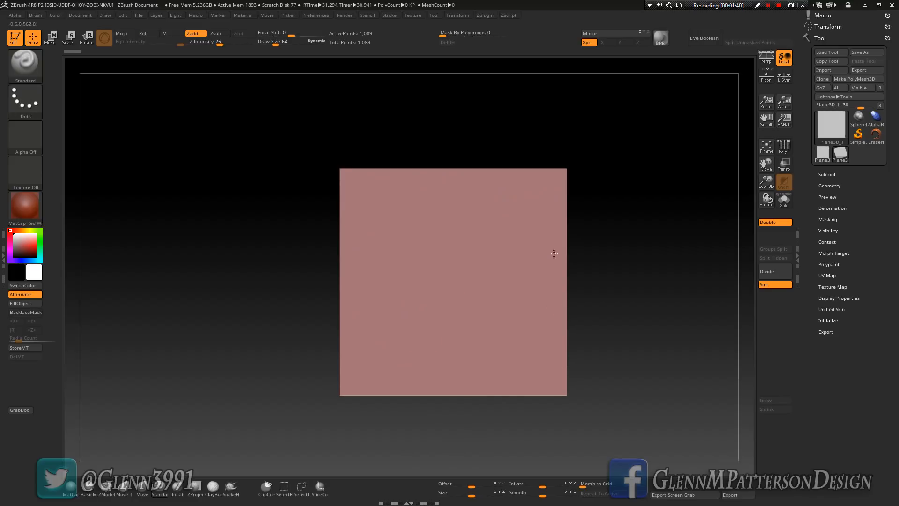
- Convert the plane to a PolyMesh3D and turn on its polyframe display
{"action": "left_click", "coordinate": [856, 81]}
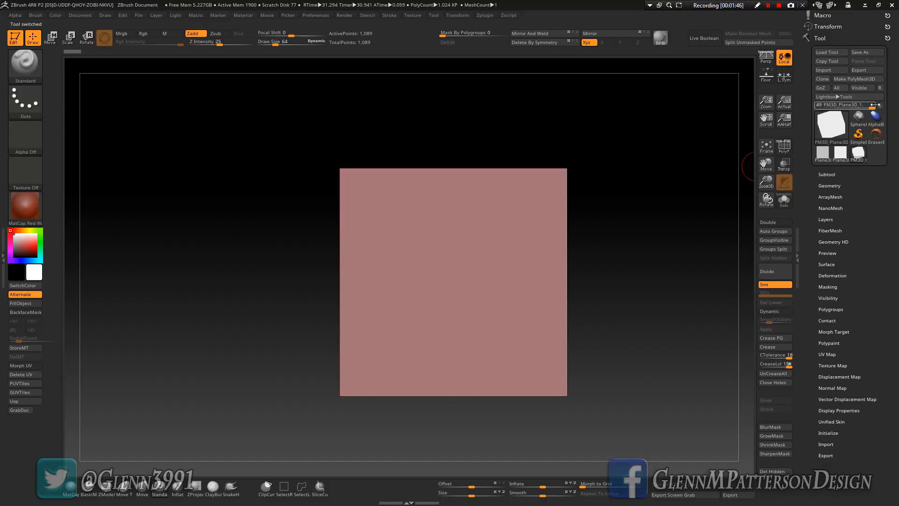
{"action": "left_click", "coordinate": [785, 148]}
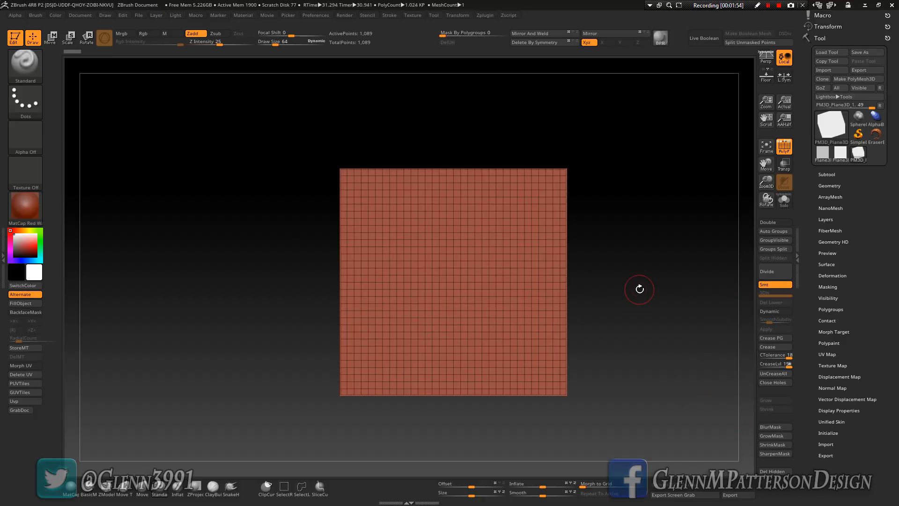
- Duplicate the plane subtool and offset the copy along X twice so it sits edge to edge on the original's left side
{"action": "left_click", "coordinate": [832, 175]}
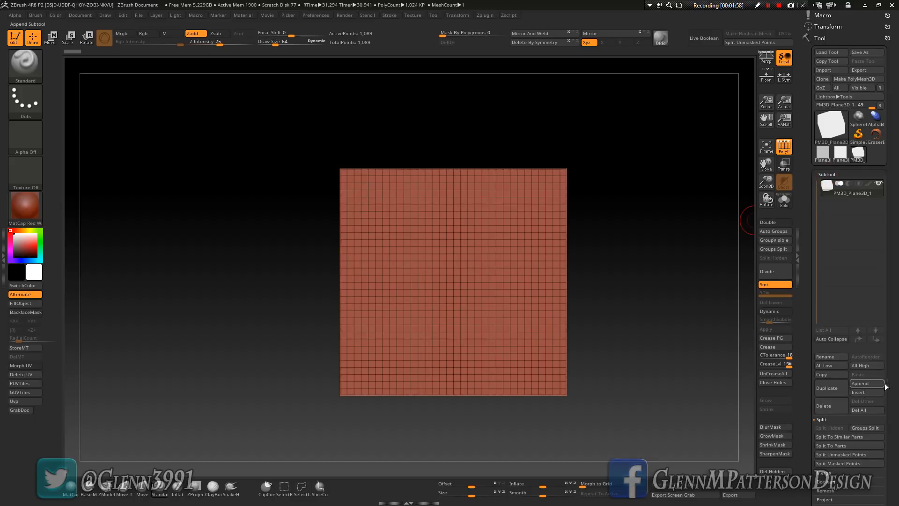
{"action": "left_click_drag", "start_coordinate": [894, 369], "coordinate": [894, 328]}
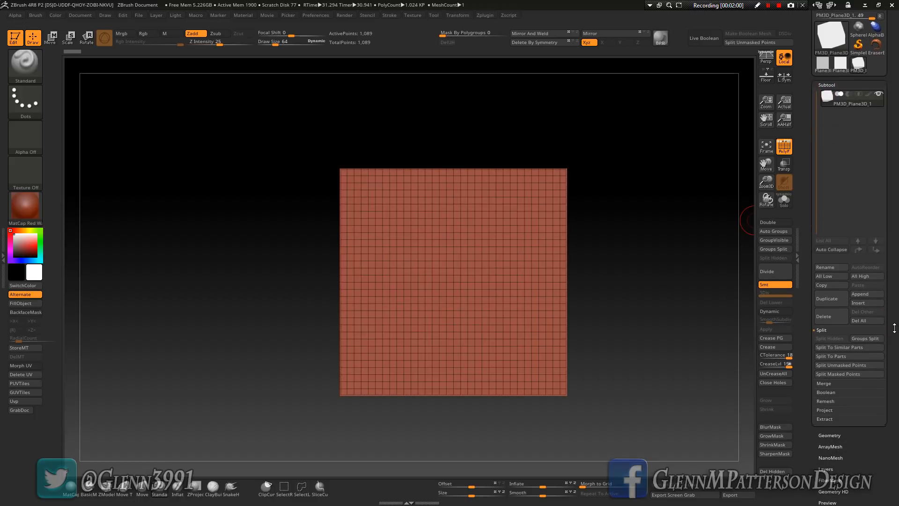
{"action": "left_click", "coordinate": [828, 298]}
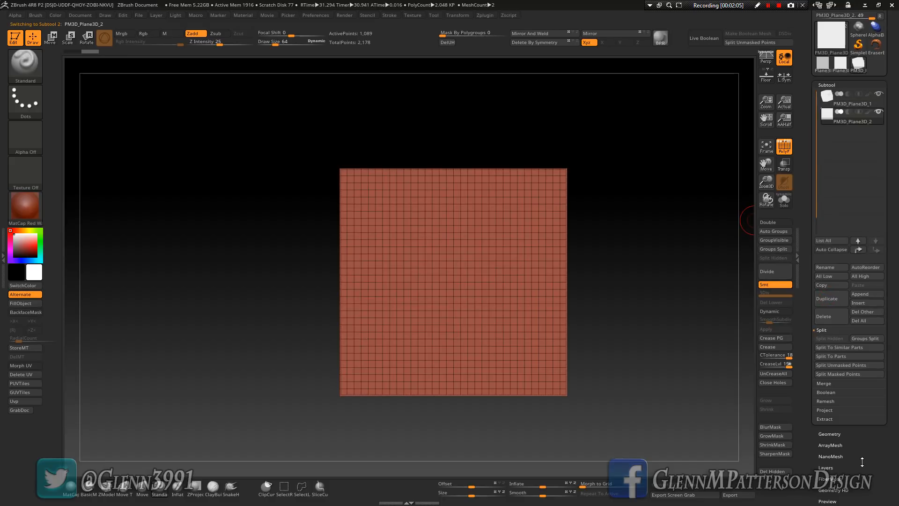
{"action": "left_click_drag", "start_coordinate": [861, 462], "coordinate": [878, 388]}
{"action": "key", "text": "shift"}
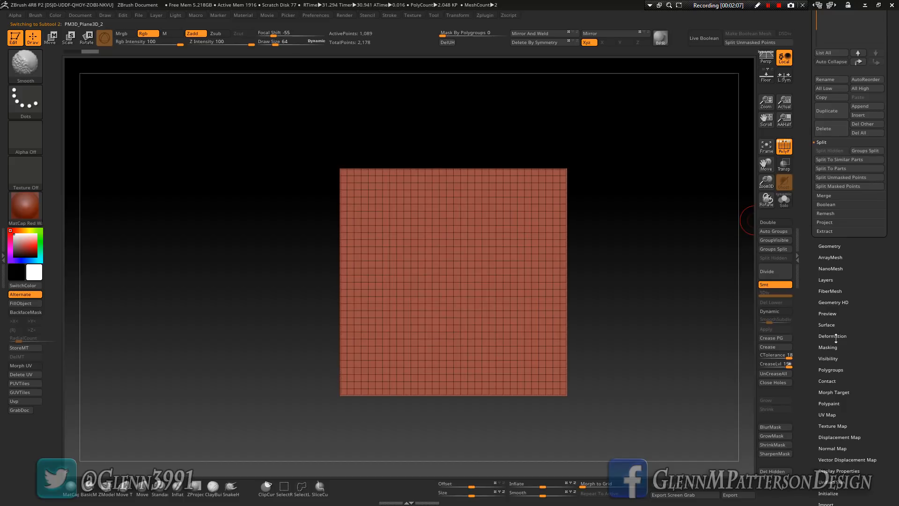
{"action": "left_click", "coordinate": [834, 335]}
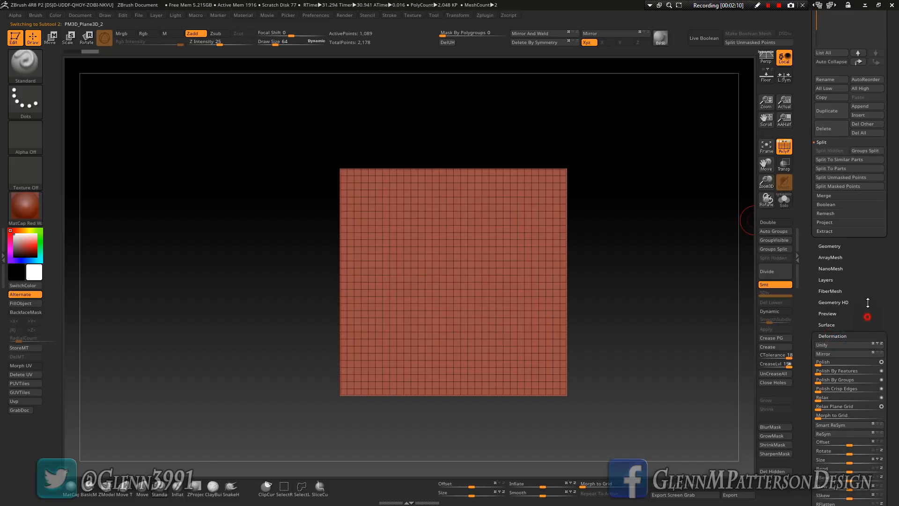
{"action": "left_click_drag", "start_coordinate": [867, 302], "coordinate": [856, 263]}
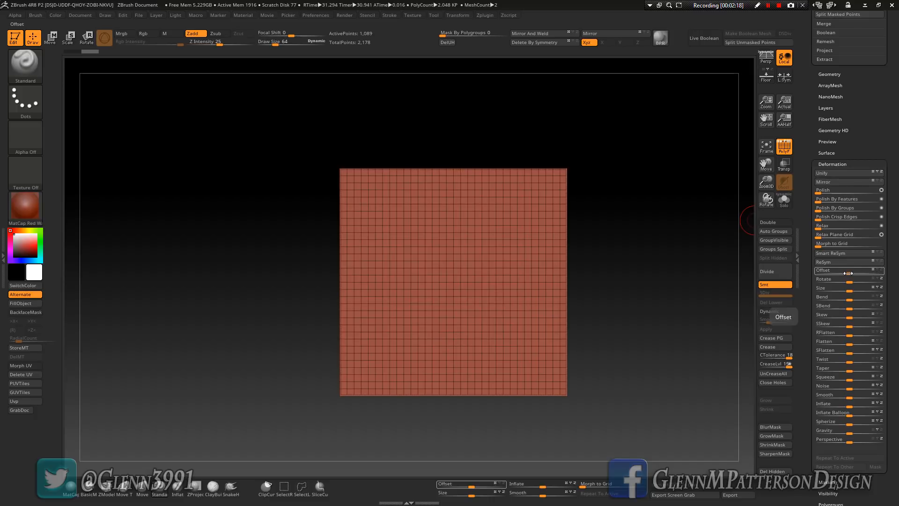
{"action": "left_click_drag", "start_coordinate": [848, 273], "coordinate": [804, 269]}
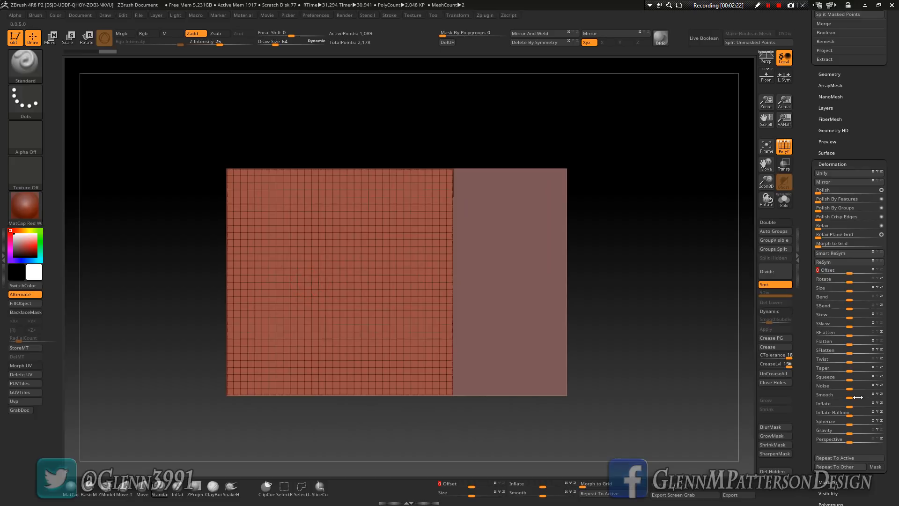
{"action": "left_click", "coordinate": [844, 458]}
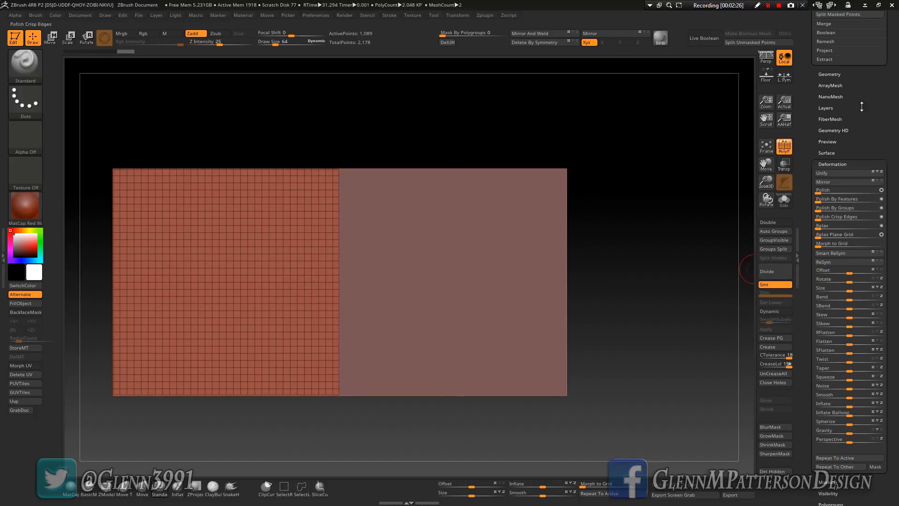
- Duplicate the original plane again and offset this copy along X twice so it sits edge to edge on the right side
{"action": "left_click_drag", "start_coordinate": [883, 115], "coordinate": [883, 226]}
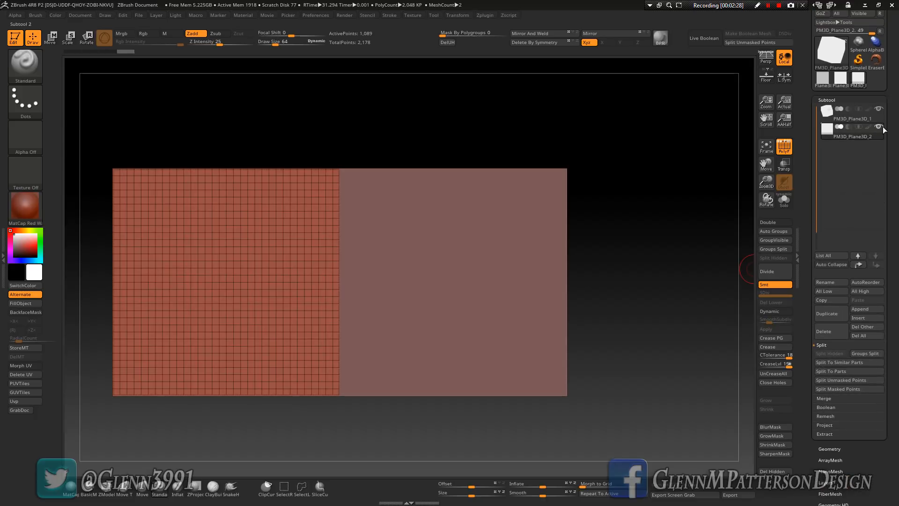
{"action": "left_click", "coordinate": [881, 115]}
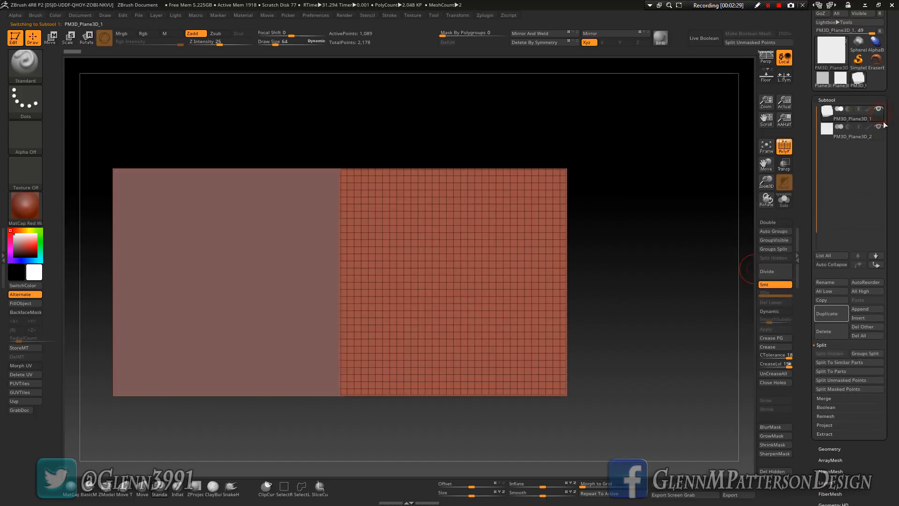
{"action": "left_click", "coordinate": [840, 311]}
{"action": "left_click_drag", "start_coordinate": [897, 324], "coordinate": [895, 150]}
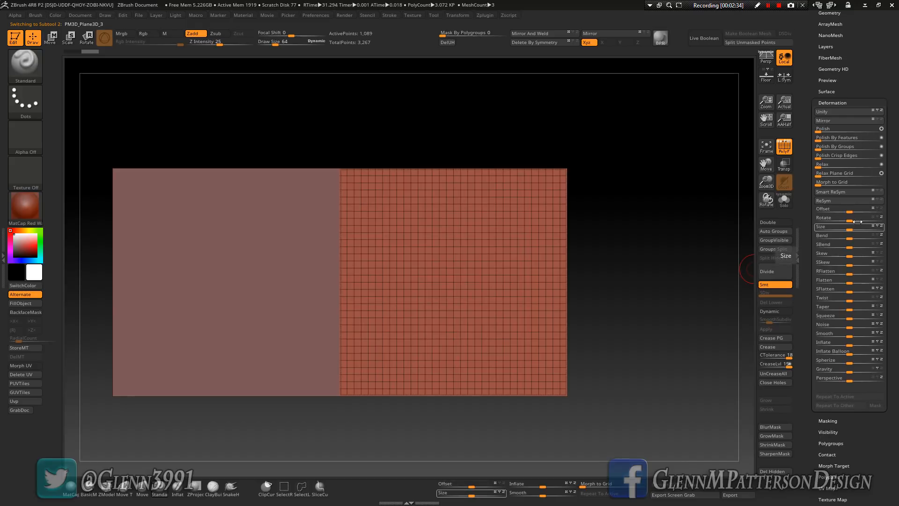
{"action": "left_click_drag", "start_coordinate": [850, 212], "coordinate": [886, 210]}
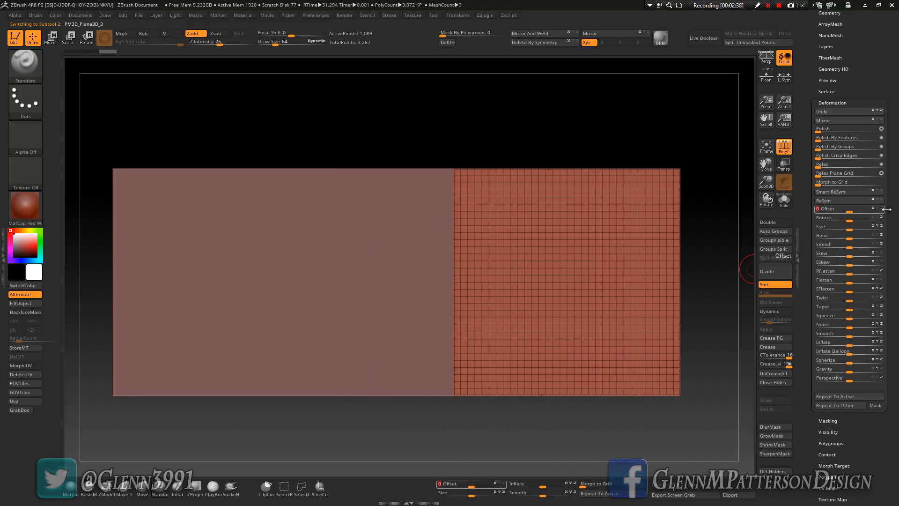
{"action": "left_click", "coordinate": [853, 396]}
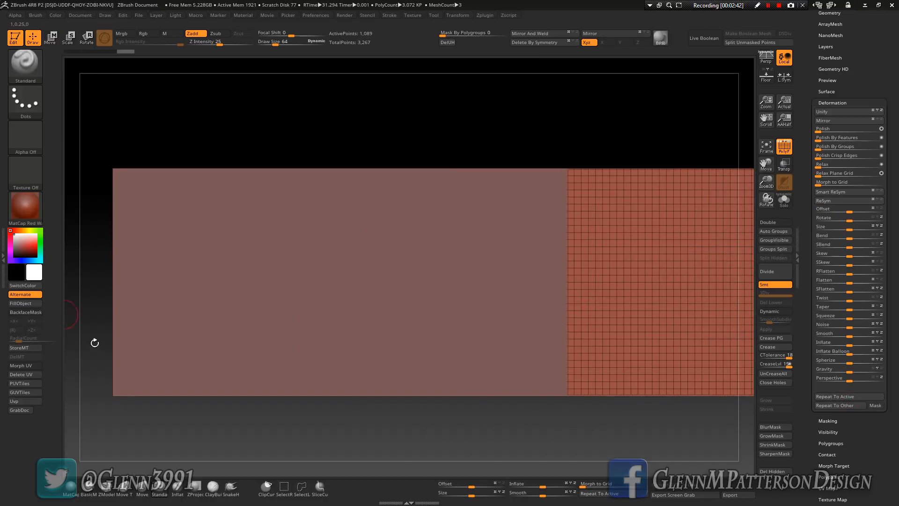
- Merge the three plane subtools down into one horizontal strip, starting from the original plane and skipping further merge warnings
{"action": "left_click_drag", "start_coordinate": [871, 60], "coordinate": [885, 175]}
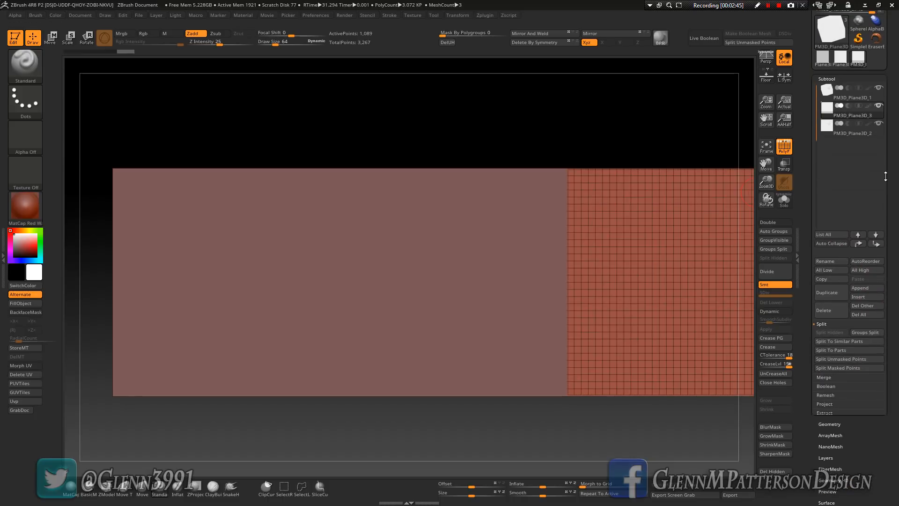
{"action": "left_click", "coordinate": [877, 97]}
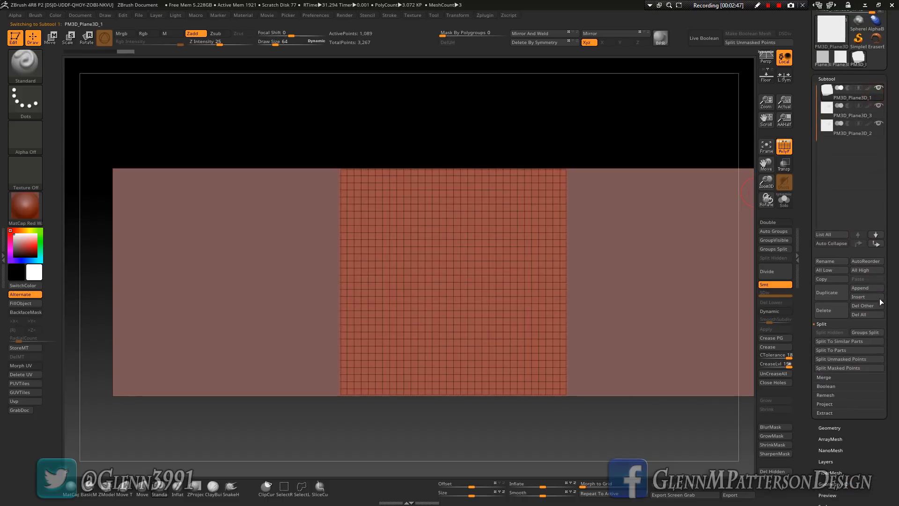
{"action": "left_click", "coordinate": [824, 378]}
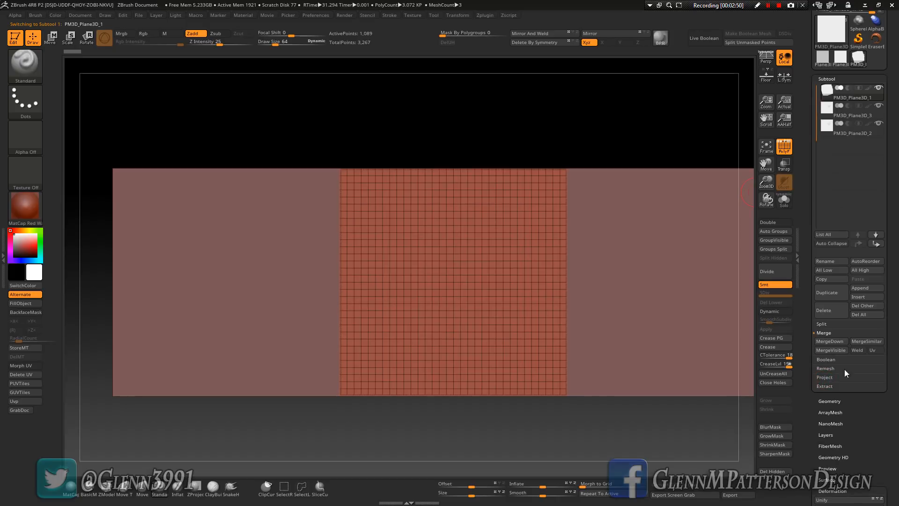
{"action": "left_click", "coordinate": [838, 340]}
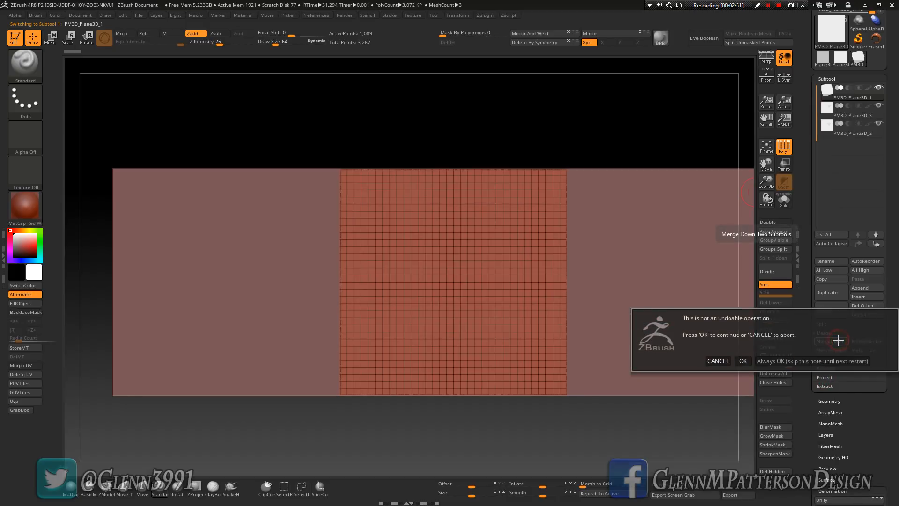
{"action": "left_click", "coordinate": [779, 361]}
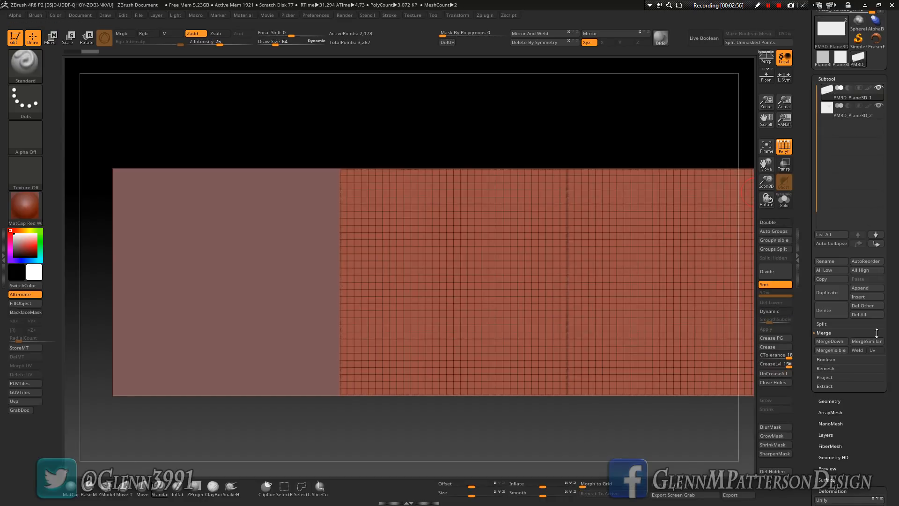
{"action": "left_click", "coordinate": [829, 341]}
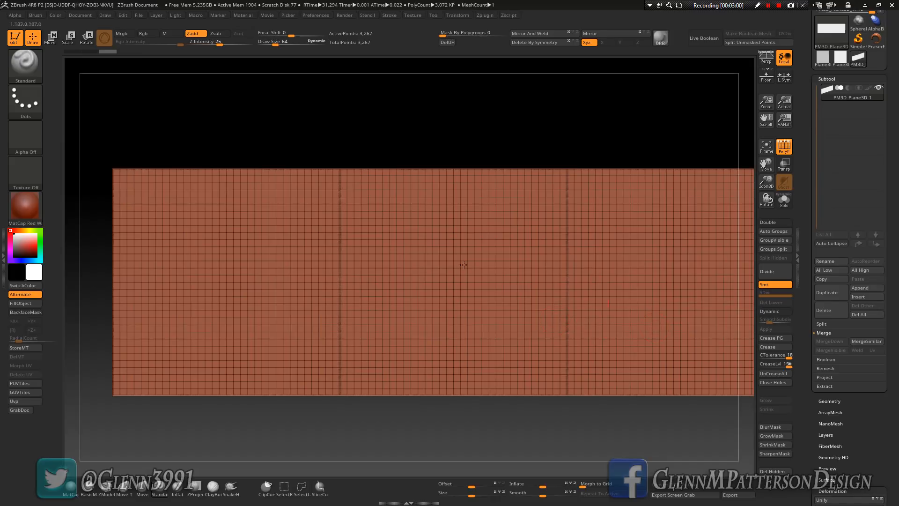
- Duplicate the merged strip and offset the copy along Y twice so it sits edge to edge above the original strip
{"action": "left_click", "coordinate": [766, 146]}
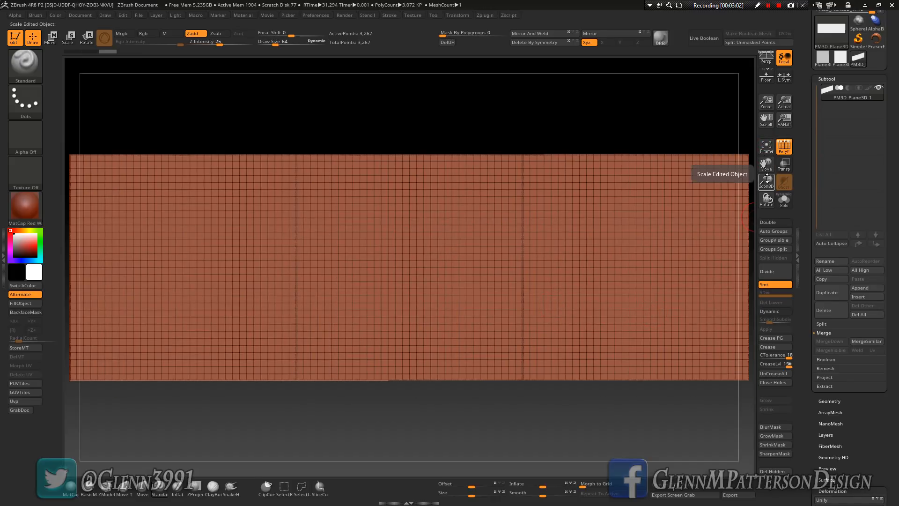
{"action": "left_click_drag", "start_coordinate": [766, 178], "coordinate": [768, 154]}
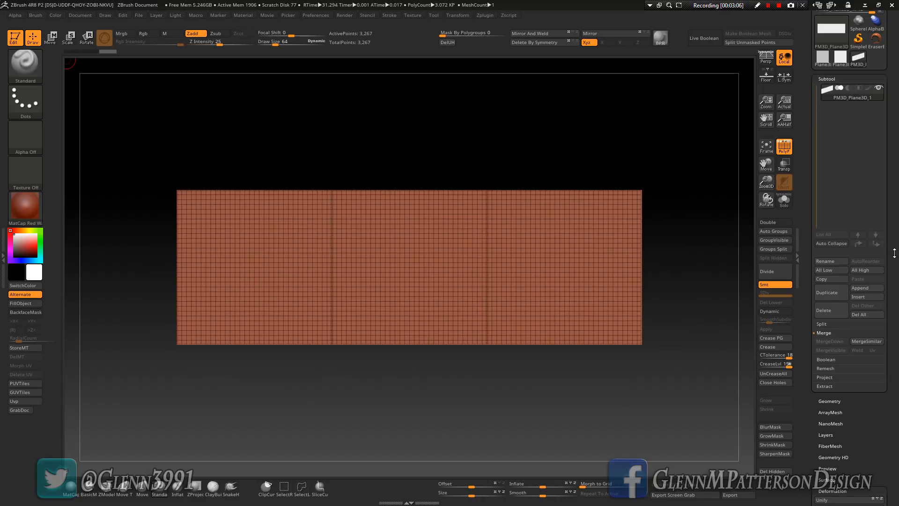
{"action": "left_click_drag", "start_coordinate": [889, 448], "coordinate": [894, 349]}
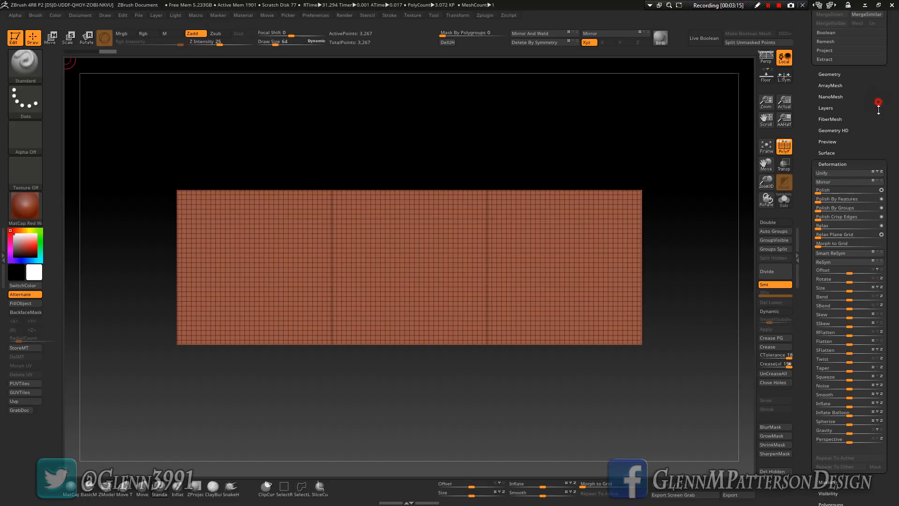
{"action": "left_click_drag", "start_coordinate": [893, 122], "coordinate": [895, 148]}
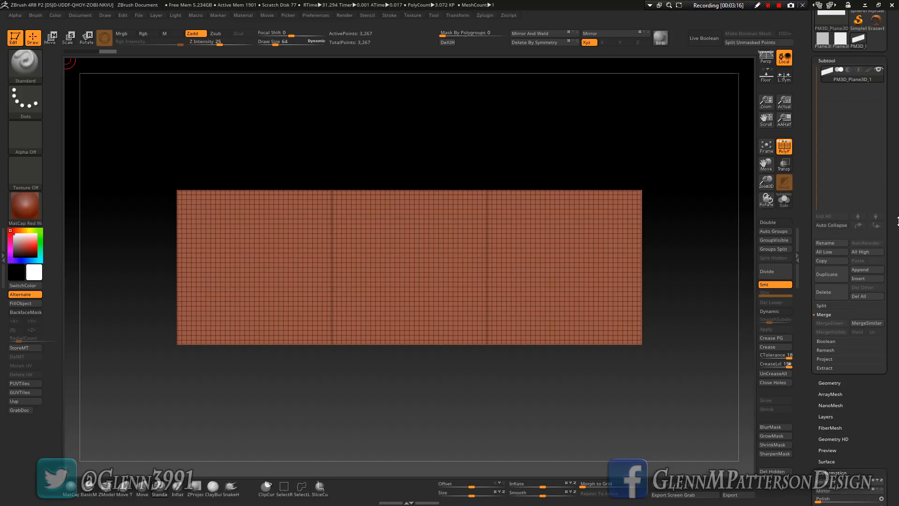
{"action": "left_click", "coordinate": [841, 271]}
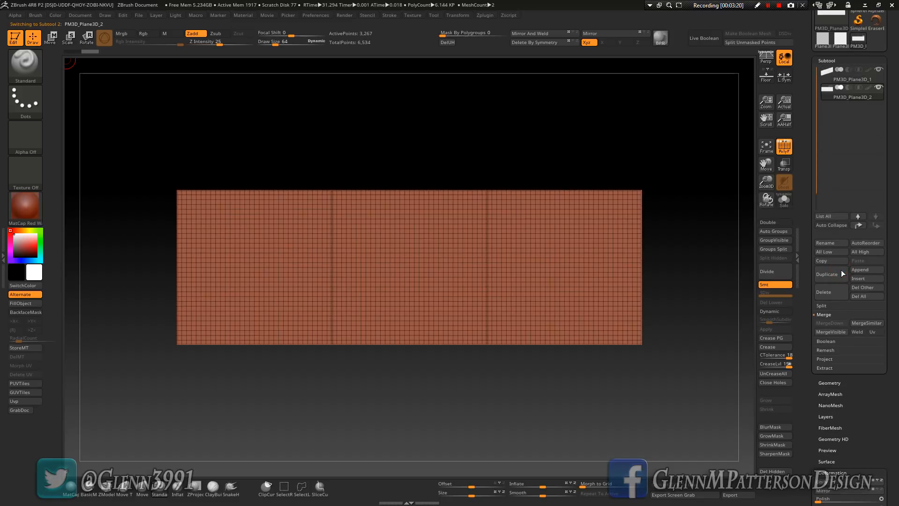
{"action": "left_click", "coordinate": [832, 472]}
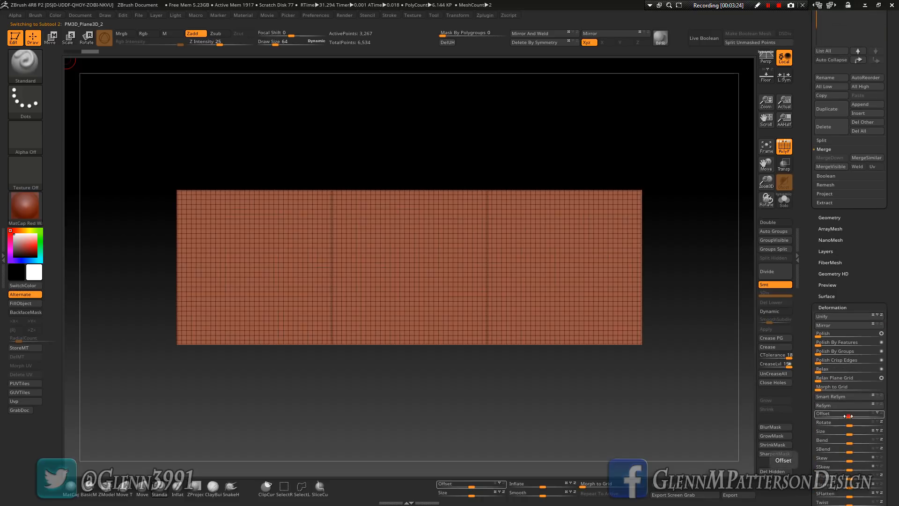
{"action": "left_click_drag", "start_coordinate": [847, 416], "coordinate": [804, 417]}
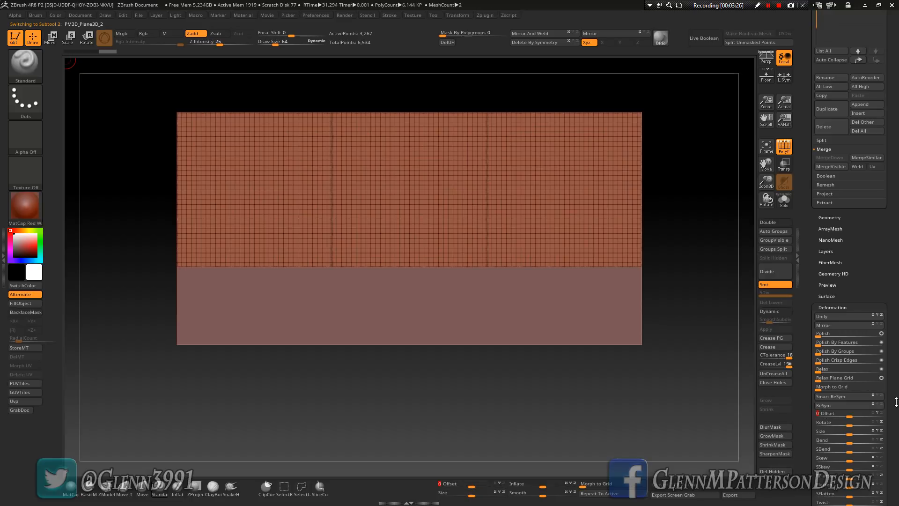
{"action": "scroll", "coordinate": [871, 337], "scroll_direction": "down", "scroll_amount": 5}
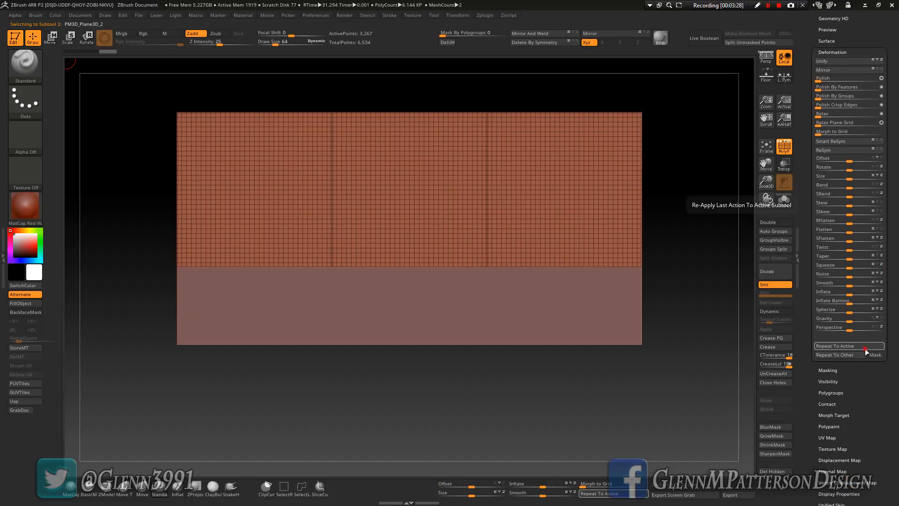
{"action": "left_click", "coordinate": [834, 346]}
- Make the lower strip, PM3D_Plane3D_1, the active subtool
{"action": "scroll", "coordinate": [889, 355], "scroll_direction": "up", "scroll_amount": 8}
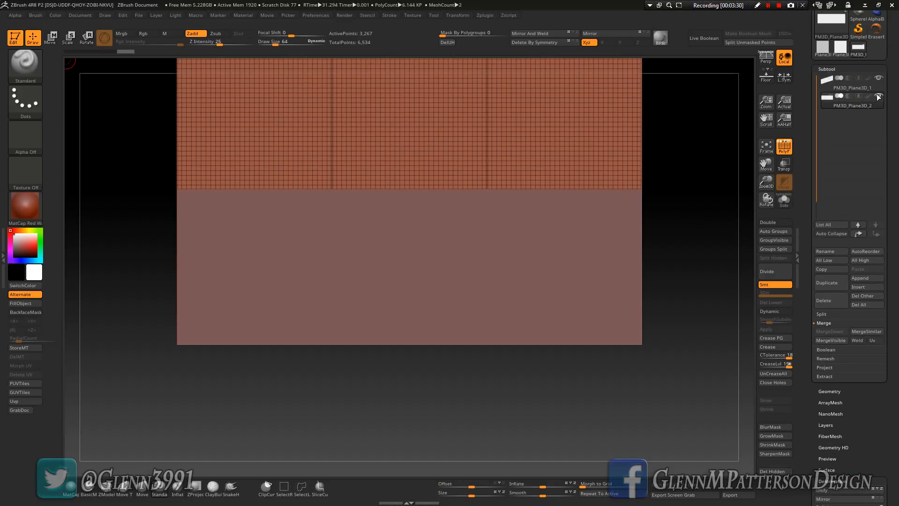
{"action": "left_click", "coordinate": [877, 88]}
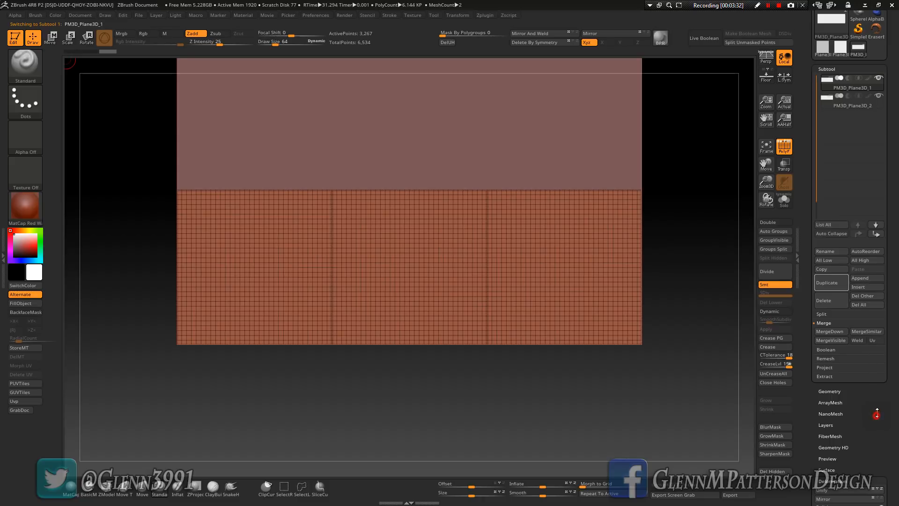
{"action": "scroll", "coordinate": [876, 413], "scroll_direction": "down", "scroll_amount": 6}
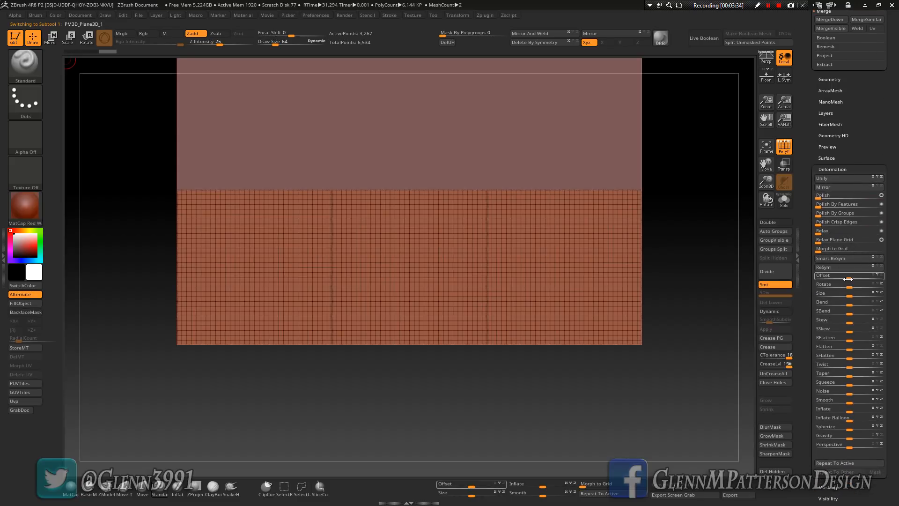
{"action": "left_click_drag", "start_coordinate": [848, 279], "coordinate": [865, 278]}
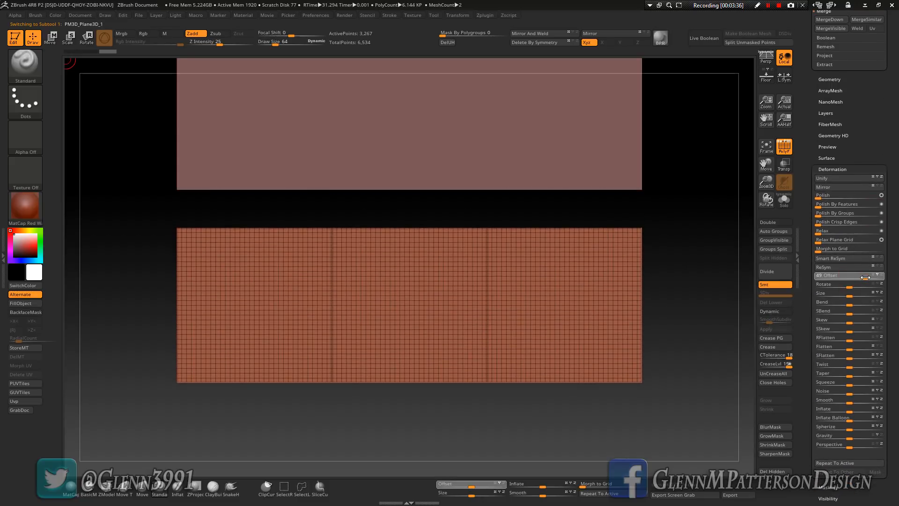
{"action": "key", "text": "ctrl+z"}
- Duplicate the original strip and offset the copy along Y twice so it sits edge to edge below the original
{"action": "left_click_drag", "start_coordinate": [896, 116], "coordinate": [895, 205]}
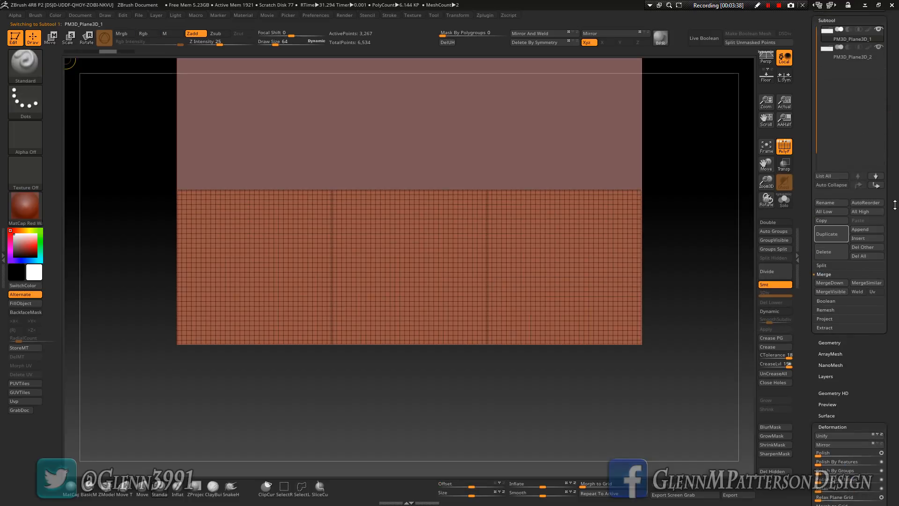
{"action": "left_click", "coordinate": [843, 234]}
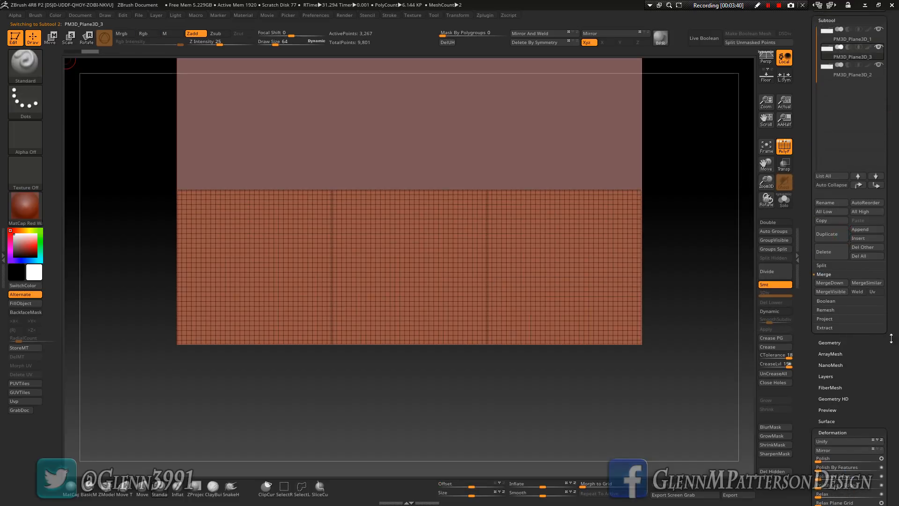
{"action": "left_click_drag", "start_coordinate": [890, 338], "coordinate": [892, 213]}
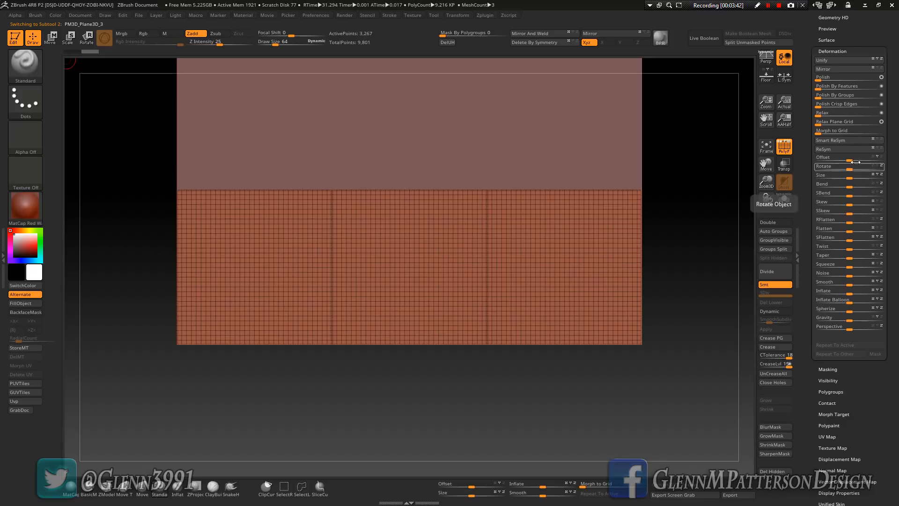
{"action": "left_click_drag", "start_coordinate": [855, 162], "coordinate": [890, 160]}
{"action": "left_click", "coordinate": [856, 345]}
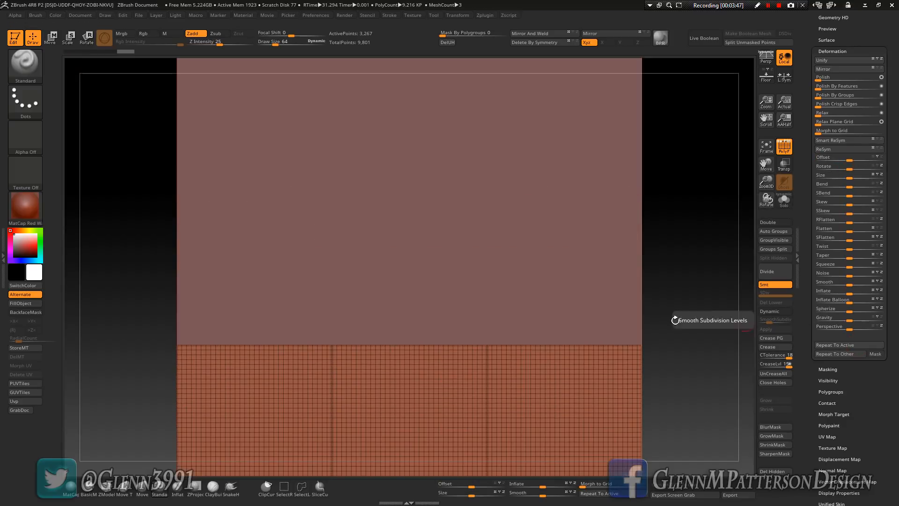
- Merge the three strips down into one 3×3 grid subtool and assign the whole mesh a single polygroup
{"action": "left_click", "coordinate": [767, 149]}
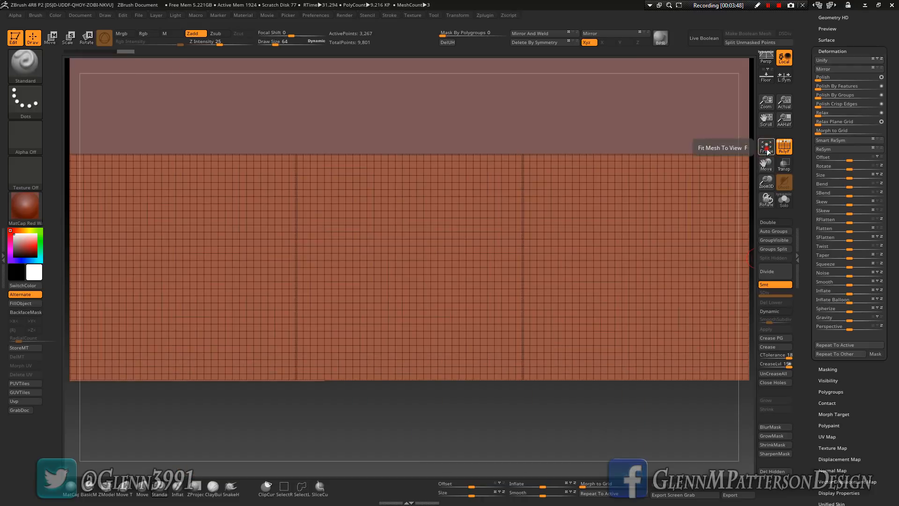
{"action": "left_click", "coordinate": [767, 151]}
{"action": "left_click_drag", "start_coordinate": [897, 111], "coordinate": [889, 188]}
{"action": "left_click", "coordinate": [879, 170]}
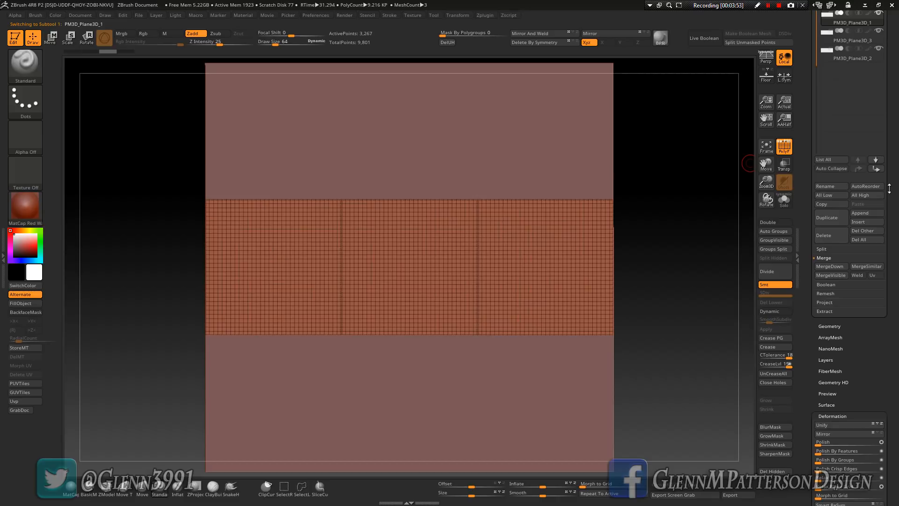
{"action": "left_click", "coordinate": [838, 266]}
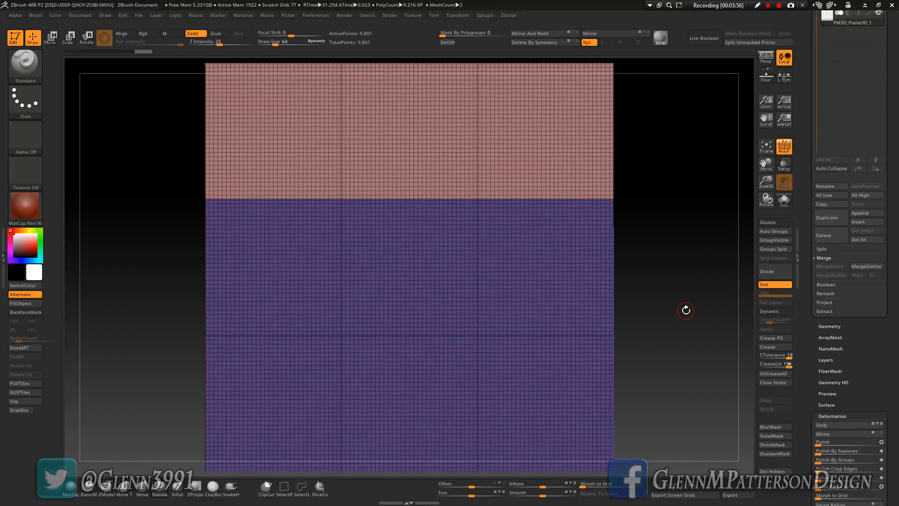
{"action": "key", "text": "ctrl"}
{"action": "key", "text": "ctrl+w"}
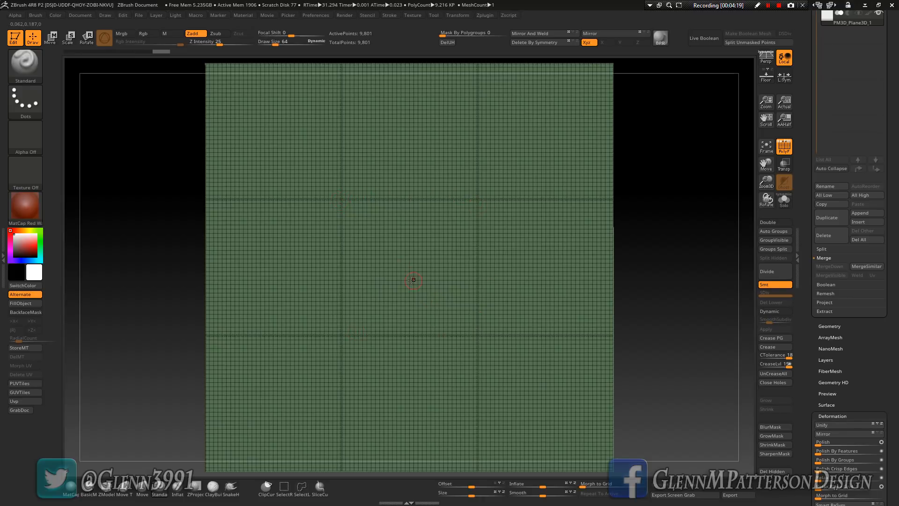
- Set the Standard brush's curve WrapMode to 1
{"action": "left_click", "coordinate": [5, 251]}
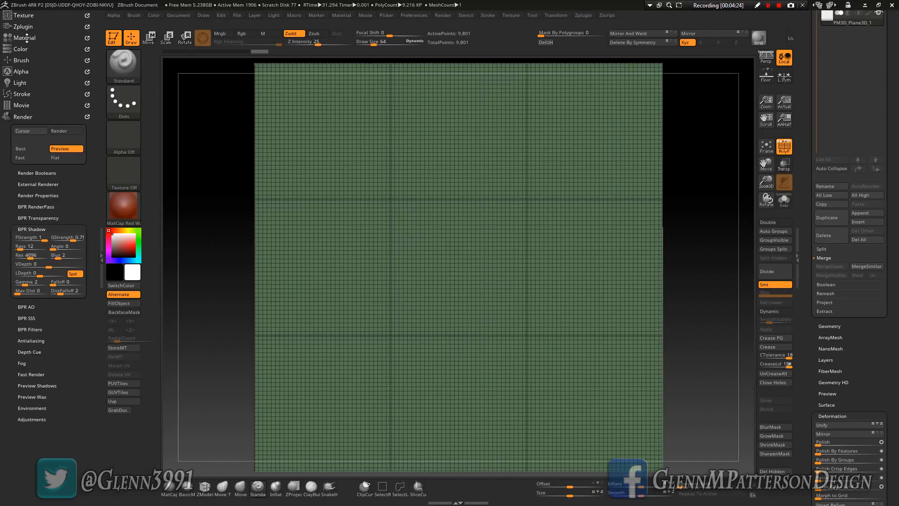
{"action": "left_click", "coordinate": [21, 60]}
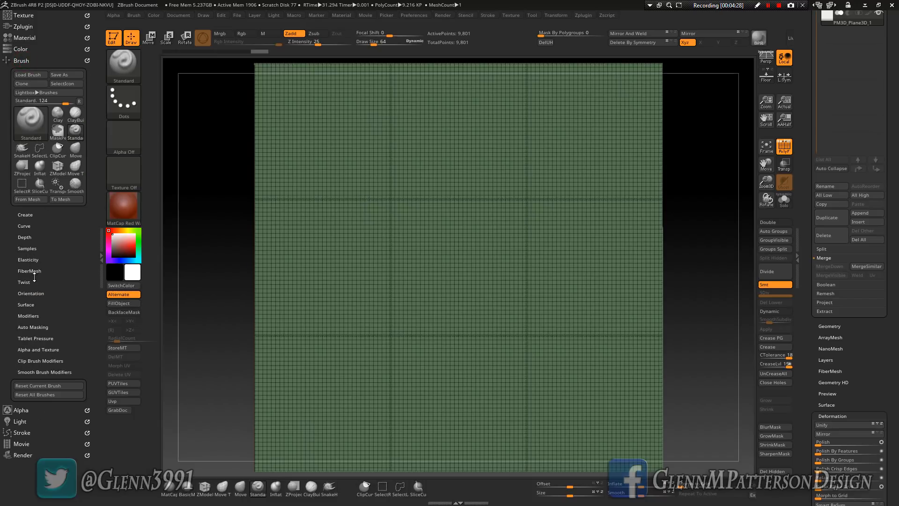
{"action": "left_click", "coordinate": [33, 316]}
{"action": "left_click", "coordinate": [32, 316]}
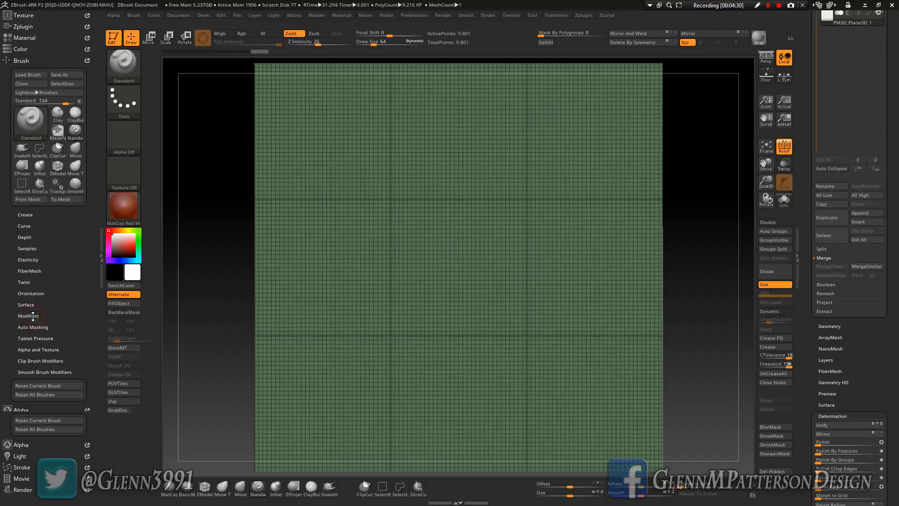
{"action": "left_click", "coordinate": [25, 227]}
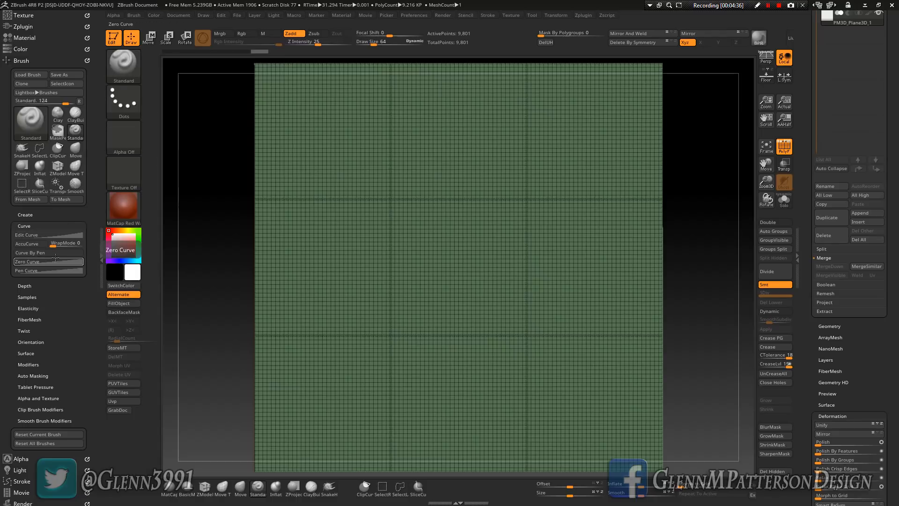
{"action": "left_click", "coordinate": [52, 244]}
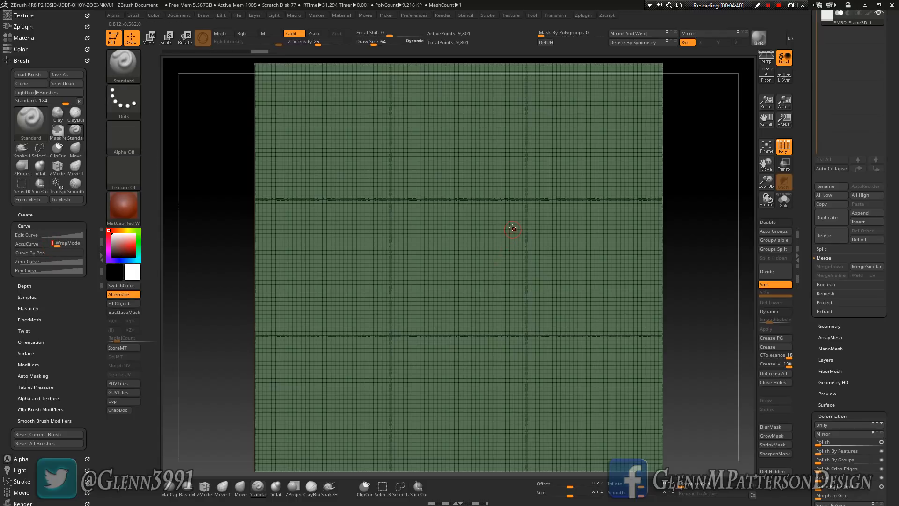
- Try wavy Standard brush strokes across the unwelded grid to test the wrapping, and undo them all
{"action": "mouse_move", "coordinate": [514, 212]}
{"action": "left_mouse_down"}
{"action": "mouse_move", "coordinate": [466, 258]}
{"action": "mouse_move", "coordinate": [398, 277]}
{"action": "mouse_move", "coordinate": [293, 214]}
{"action": "mouse_move", "coordinate": [263, 221]}
{"action": "left_mouse_up"}
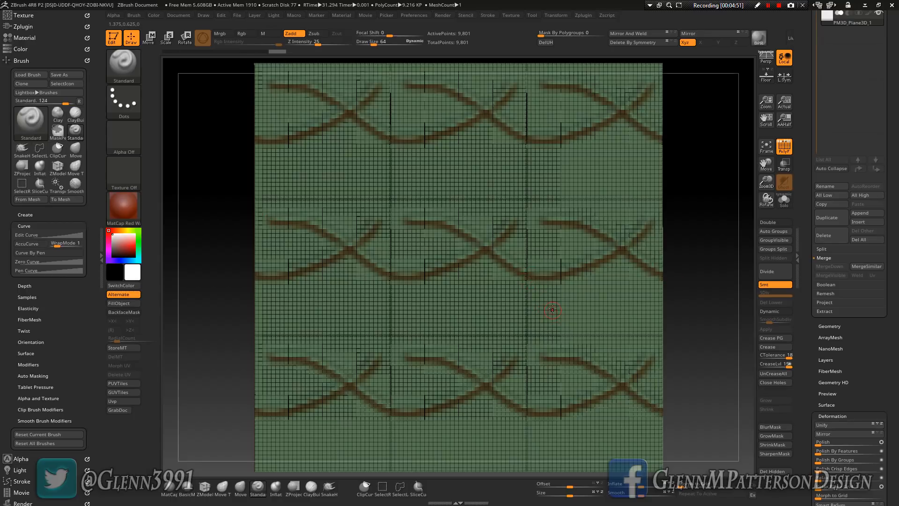
{"action": "mouse_move", "coordinate": [552, 309]}
{"action": "left_mouse_down"}
{"action": "mouse_move", "coordinate": [491, 320]}
{"action": "mouse_move", "coordinate": [376, 292]}
{"action": "mouse_move", "coordinate": [336, 309]}
{"action": "left_mouse_up"}
{"action": "key", "text": "ctrl+z"}
{"action": "key", "text": "ctrl+z"}
{"action": "key", "text": "ctrl+z"}
{"action": "key", "text": "ctrl+z"}
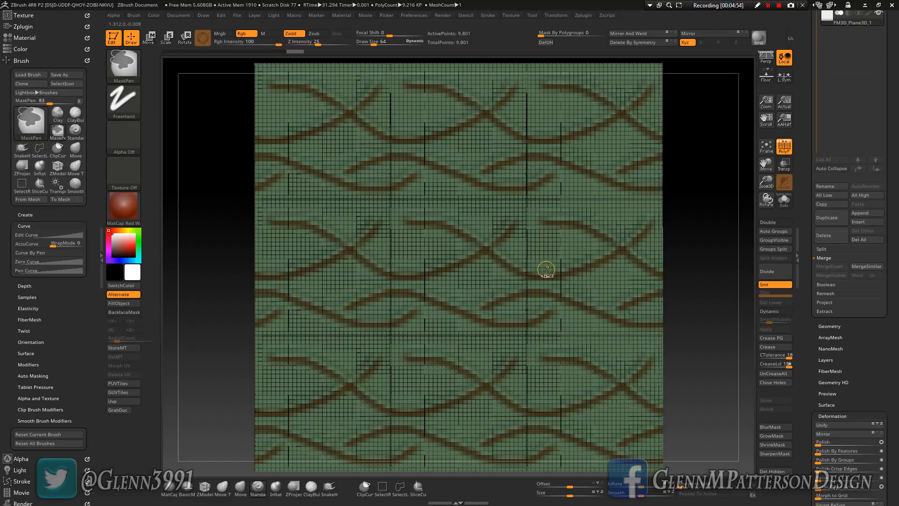
{"action": "key", "text": "ctrl+z"}
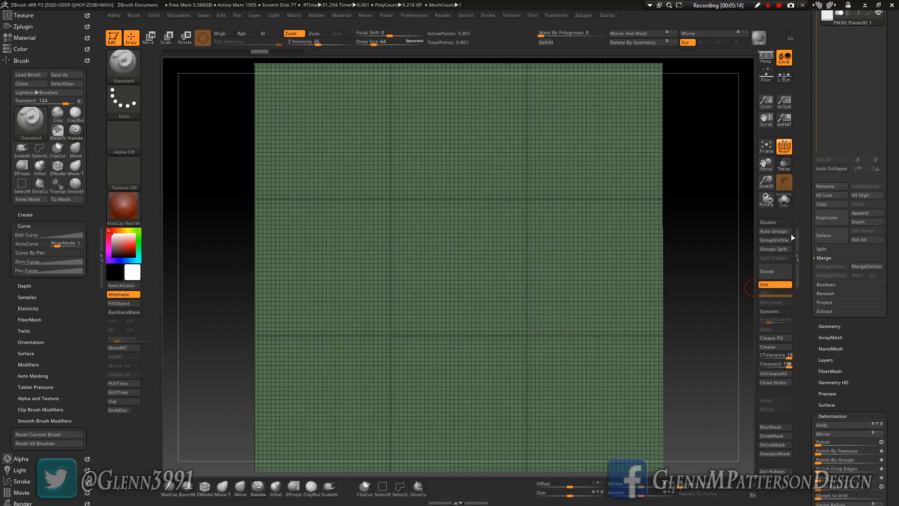
- Weld the merged grid's coincident points so the nine planes share their seam vertices
{"action": "left_click", "coordinate": [825, 327]}
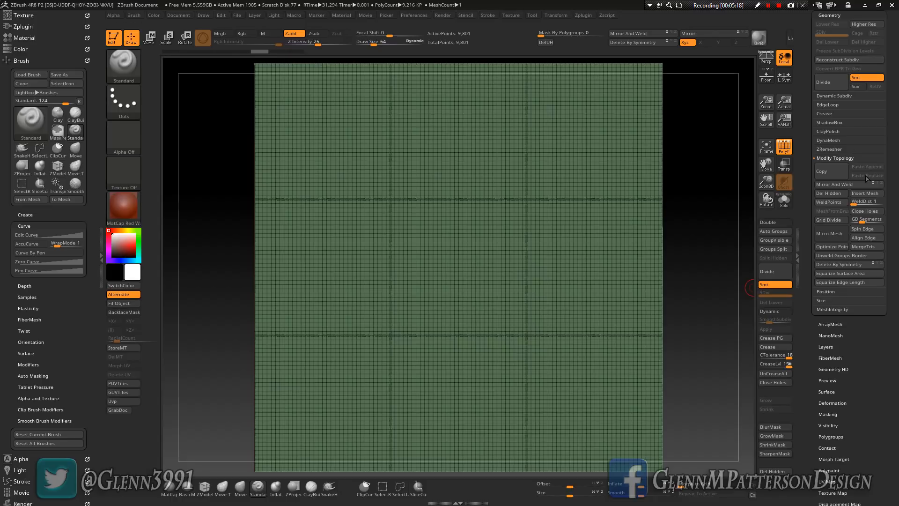
{"action": "left_click", "coordinate": [826, 202]}
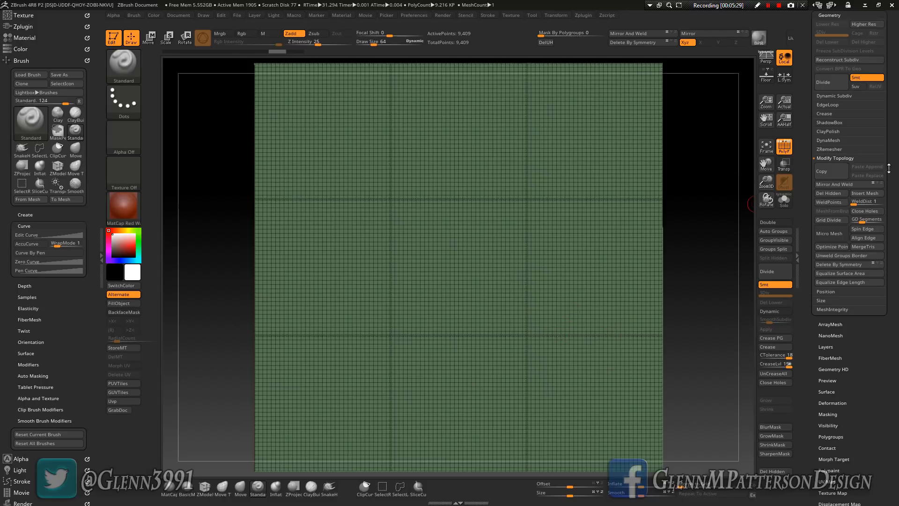
{"action": "left_click_drag", "start_coordinate": [896, 177], "coordinate": [885, 207]}
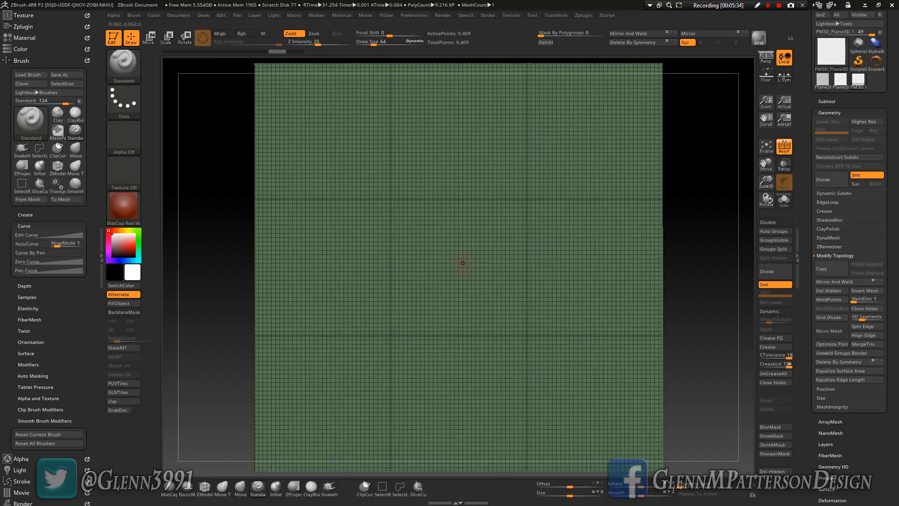
- Try a wavy wrapped stroke on the welded grid, examine the tile seams up close, and undo the stroke
{"action": "mouse_move", "coordinate": [608, 138]}
{"action": "left_mouse_down"}
{"action": "mouse_move", "coordinate": [473, 253]}
{"action": "mouse_move", "coordinate": [420, 283]}
{"action": "left_mouse_up"}
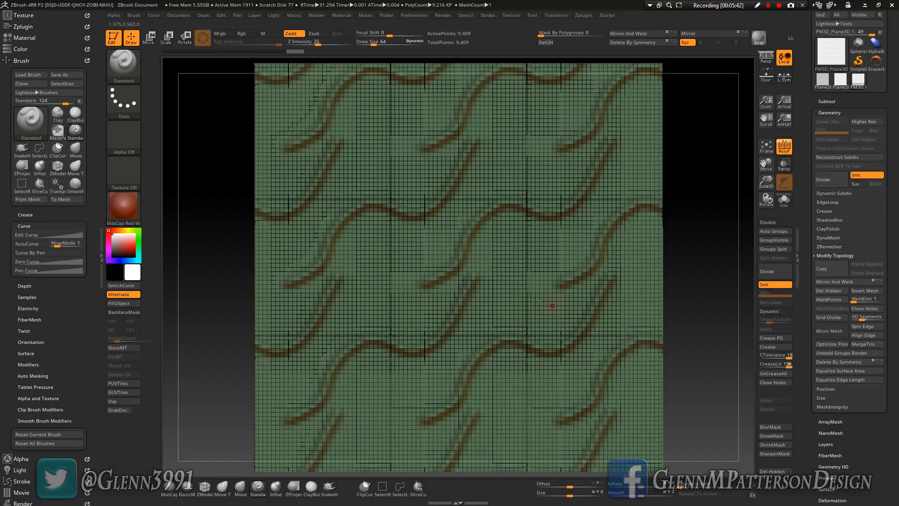
{"action": "mouse_move", "coordinate": [522, 307]}
{"action": "right_mouse_down"}
{"action": "mouse_move", "coordinate": [543, 299]}
{"action": "mouse_move", "coordinate": [526, 293]}
{"action": "right_mouse_up"}
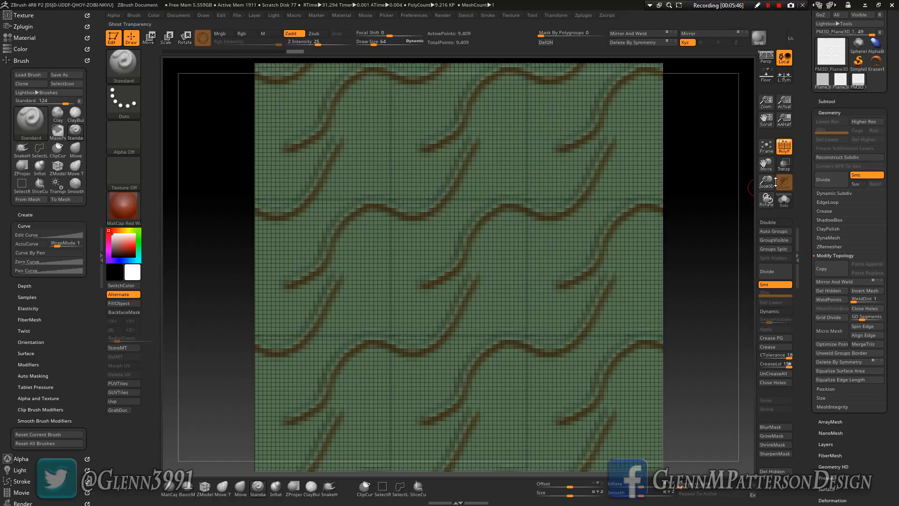
{"action": "left_click_drag", "start_coordinate": [766, 183], "coordinate": [766, 249]}
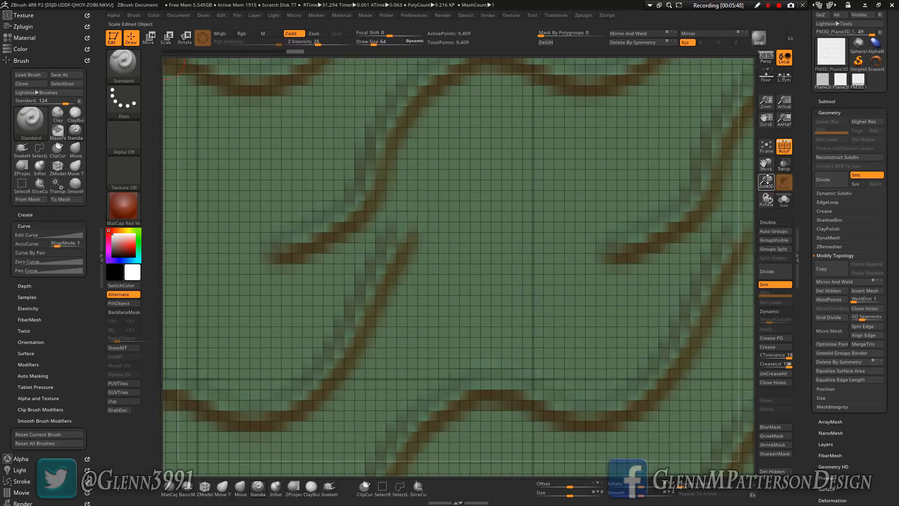
{"action": "left_click_drag", "start_coordinate": [766, 165], "coordinate": [805, 193]}
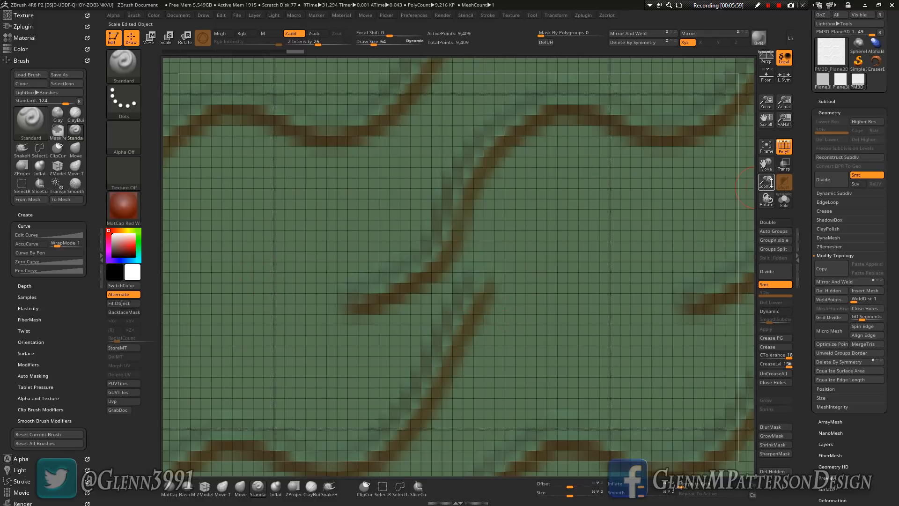
{"action": "left_click_drag", "start_coordinate": [768, 181], "coordinate": [776, 145]}
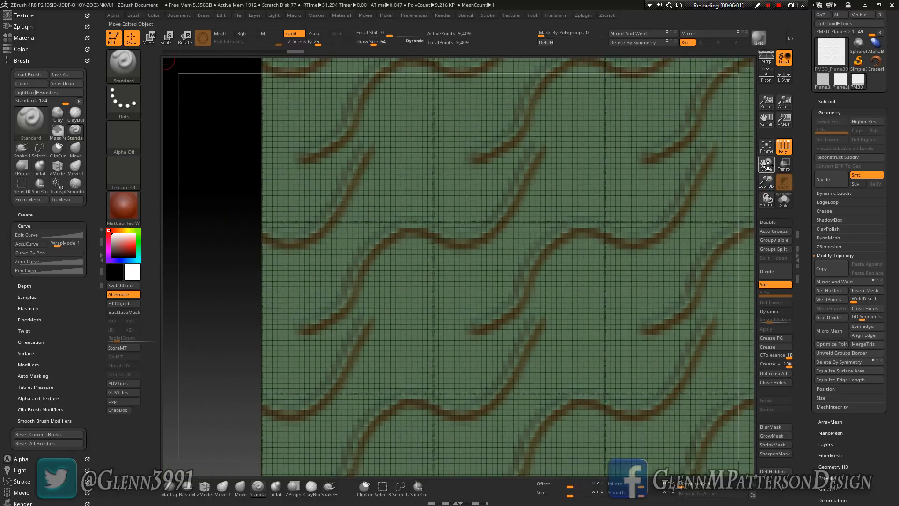
{"action": "left_click", "coordinate": [766, 146]}
{"action": "key", "text": "ctrl"}
{"action": "key", "text": "ctrl+shift+a"}
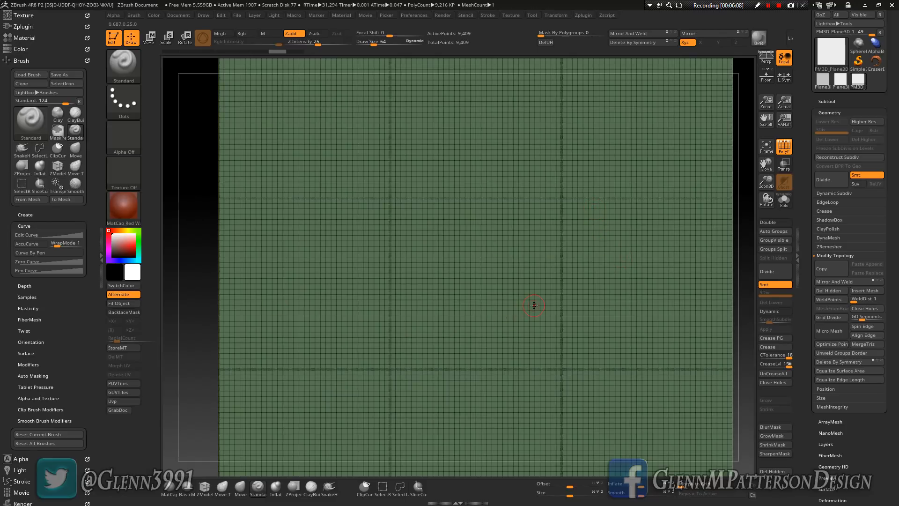
- Activate sculpting symmetry across both the X and Y axes
{"action": "key", "text": "x"}
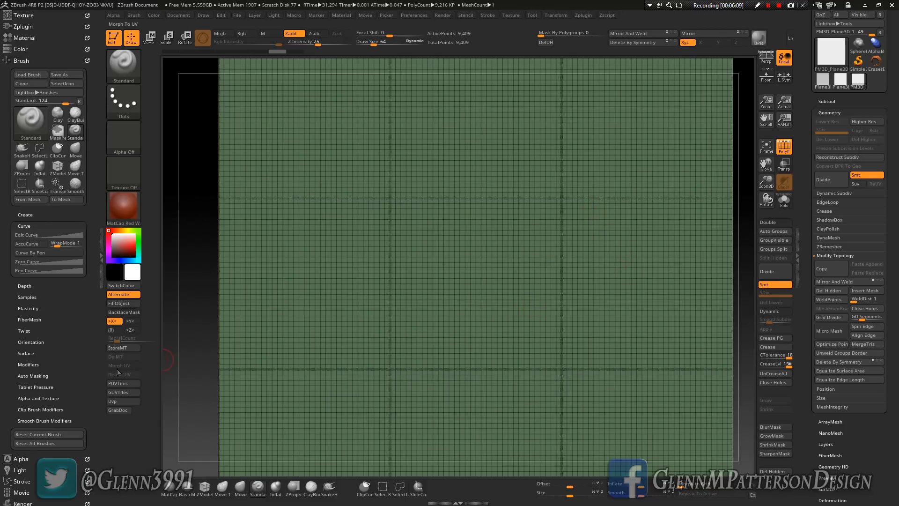
{"action": "left_click", "coordinate": [131, 321]}
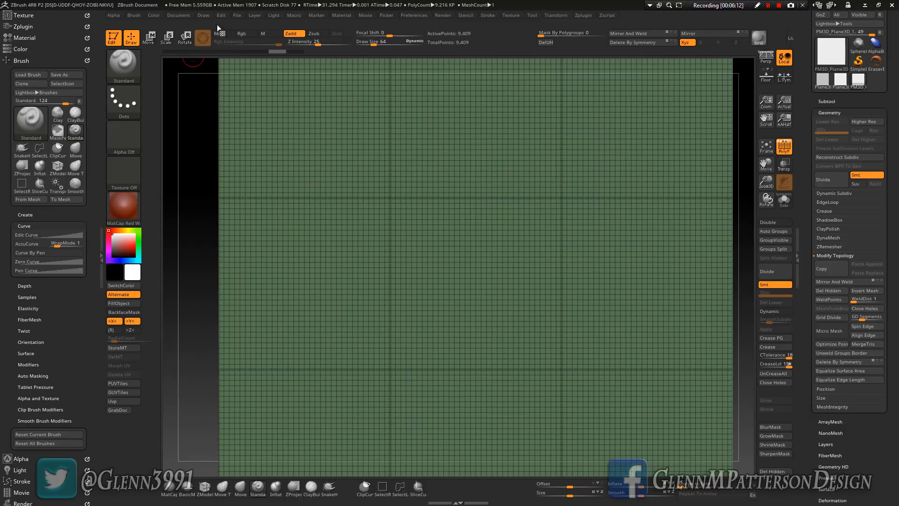
{"action": "left_click", "coordinate": [561, 16]}
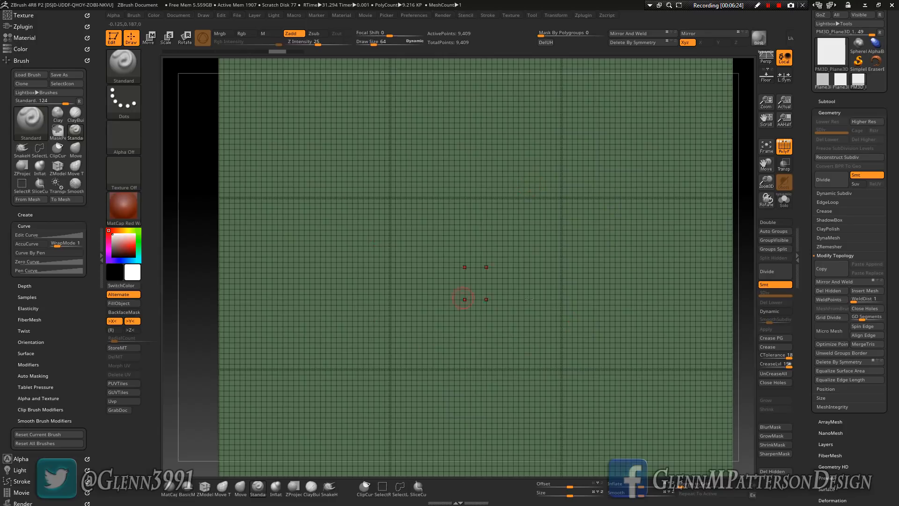
- Isolate the central tile with a narrow, even margin around it by hiding the surrounding polygons of the grid
{"action": "key", "text": "ctrl+shift"}
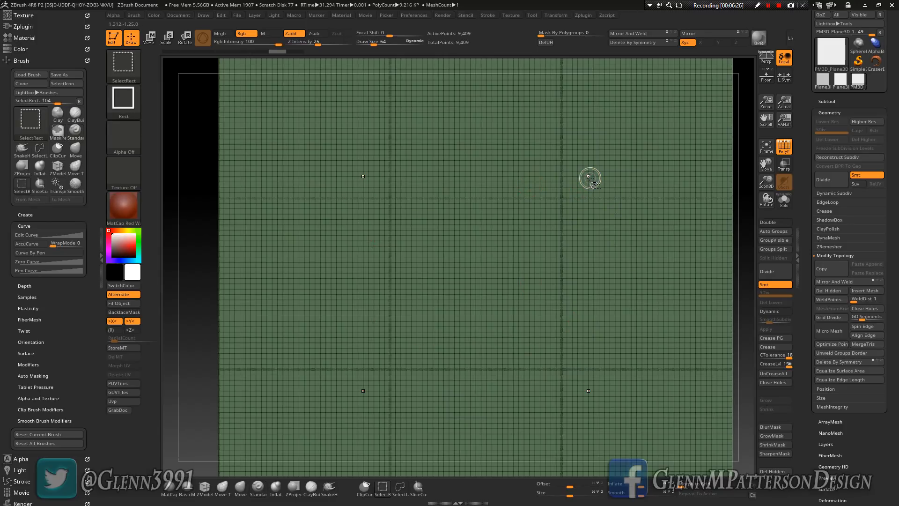
{"action": "left_click_drag", "start_coordinate": [583, 170], "coordinate": [354, 398], "text": "ctrl+shift"}
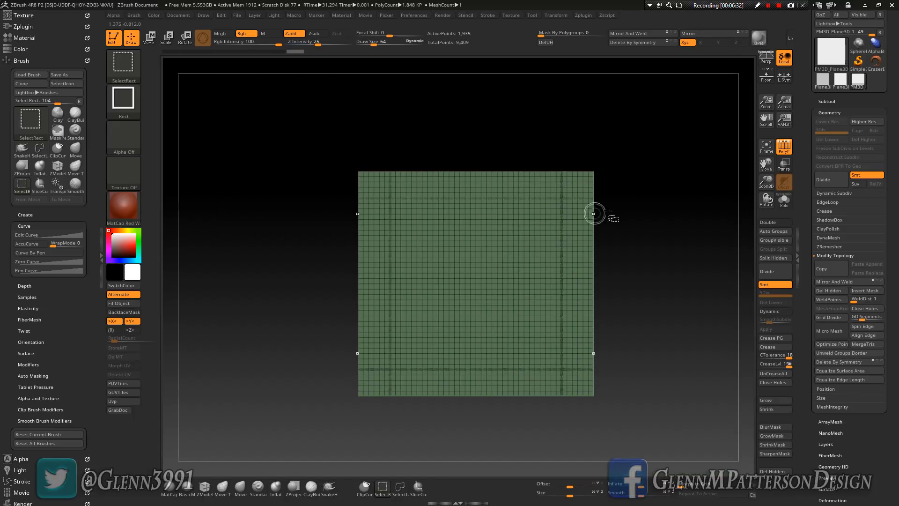
{"action": "mouse_move", "coordinate": [633, 147]}
{"action": "left_mouse_down", "text": "ctrl+alt+shift"}
{"action": "mouse_move", "coordinate": [596, 401]}
{"action": "mouse_move", "coordinate": [582, 437]}
{"action": "mouse_move", "coordinate": [467, 155]}
{"action": "mouse_move", "coordinate": [297, 179]}
{"action": "left_mouse_up", "text": "ctrl+alt+shift"}
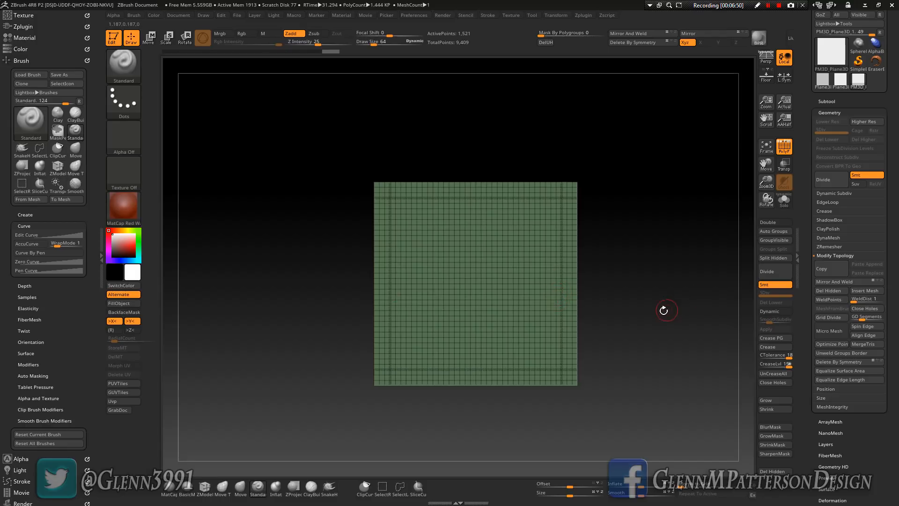
- Give the visible tile-plus-margin area its own polygroup, assign a separate polygroup to the central tile alone, and unhide the whole grid
{"action": "key", "text": "shift+f"}
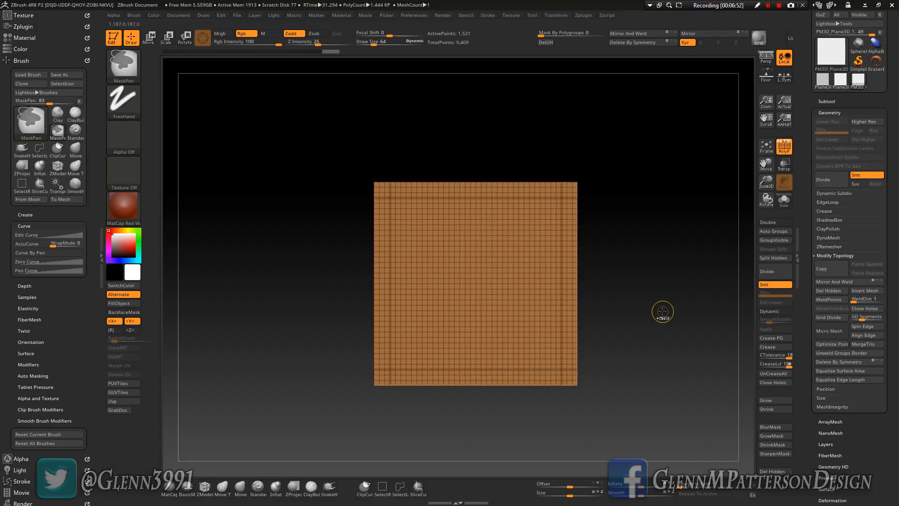
{"action": "key", "text": "ctrl+shift"}
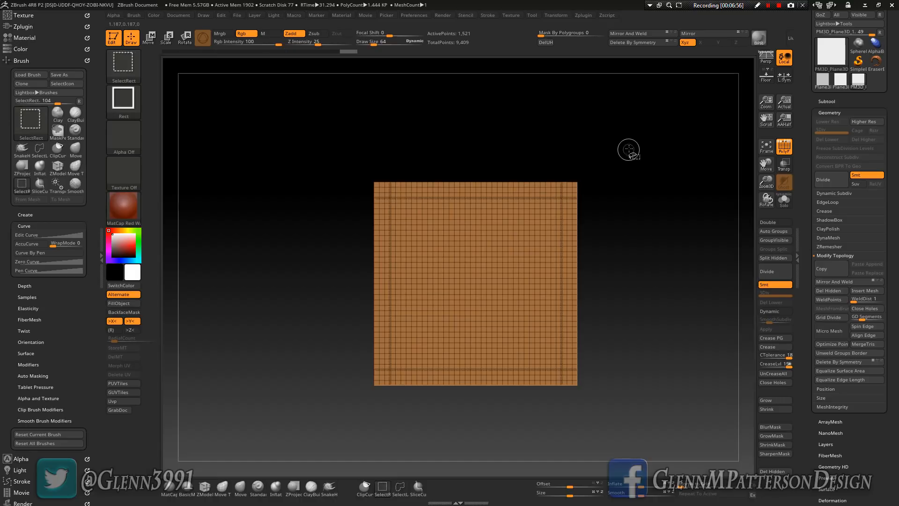
{"action": "left_click_drag", "start_coordinate": [628, 149], "coordinate": [585, 348], "text": "ctrl+shift"}
{"action": "mouse_move", "coordinate": [580, 406]}
{"action": "left_mouse_down", "text": "ctrl+alt+shift"}
{"action": "mouse_move", "coordinate": [564, 436]}
{"action": "mouse_move", "coordinate": [315, 372]}
{"action": "left_mouse_up", "text": "ctrl+alt+shift"}
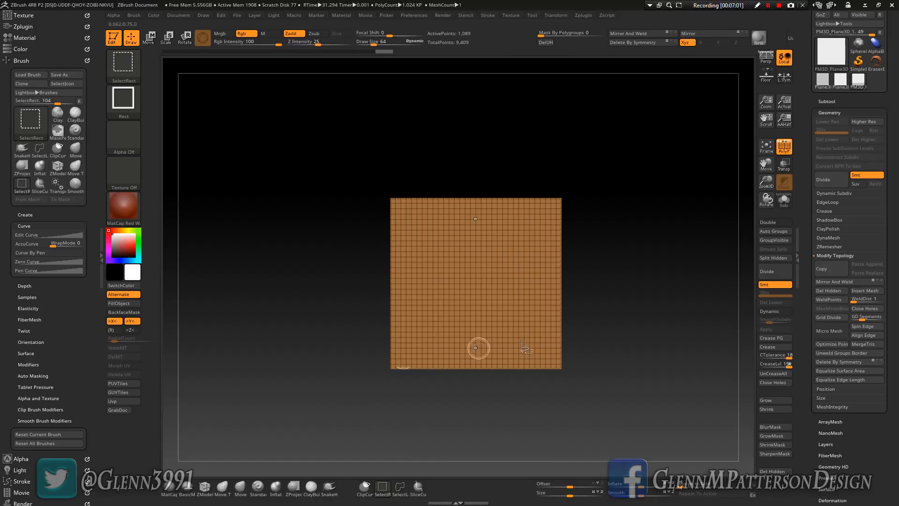
{"action": "key", "text": "ctrl+w"}
{"action": "key", "text": "ctrl+w"}
{"action": "key", "text": "ctrl+w"}
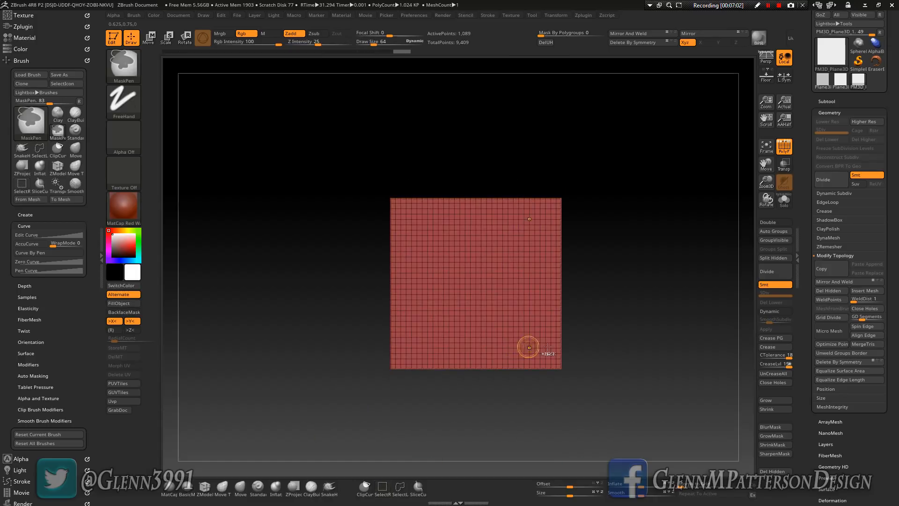
{"action": "left_click", "coordinate": [642, 368], "text": "ctrl+shift"}
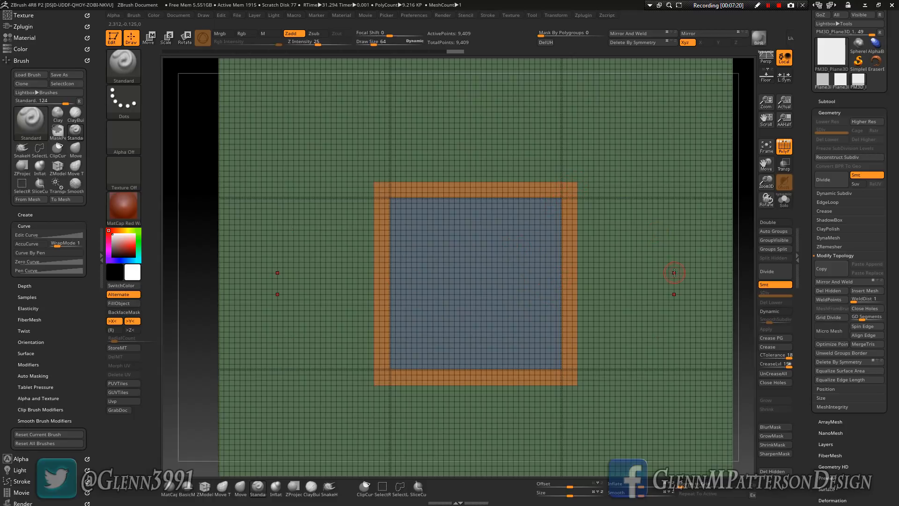
- Subdivide only the central tile and its margin three times, hiding the outer polygroup before each division
{"action": "key", "text": "ctrl+shift"}
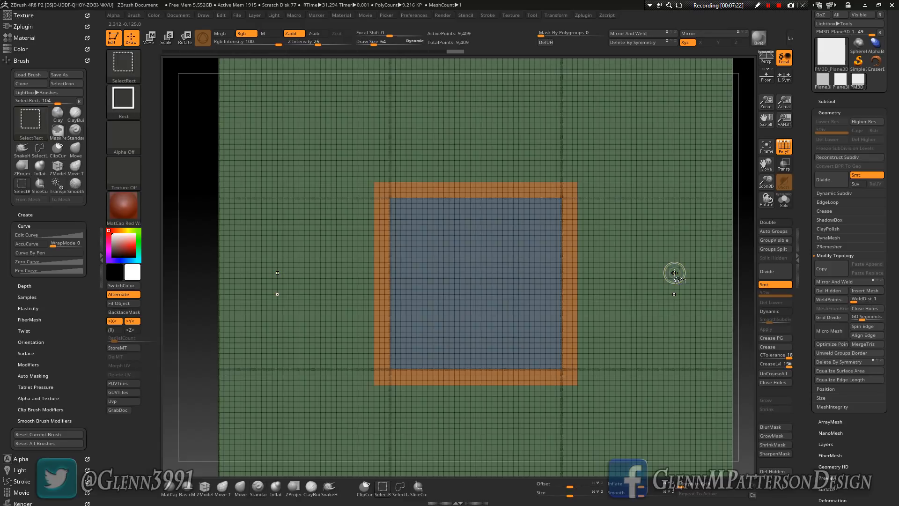
{"action": "left_click", "coordinate": [669, 264], "text": "ctrl+shift"}
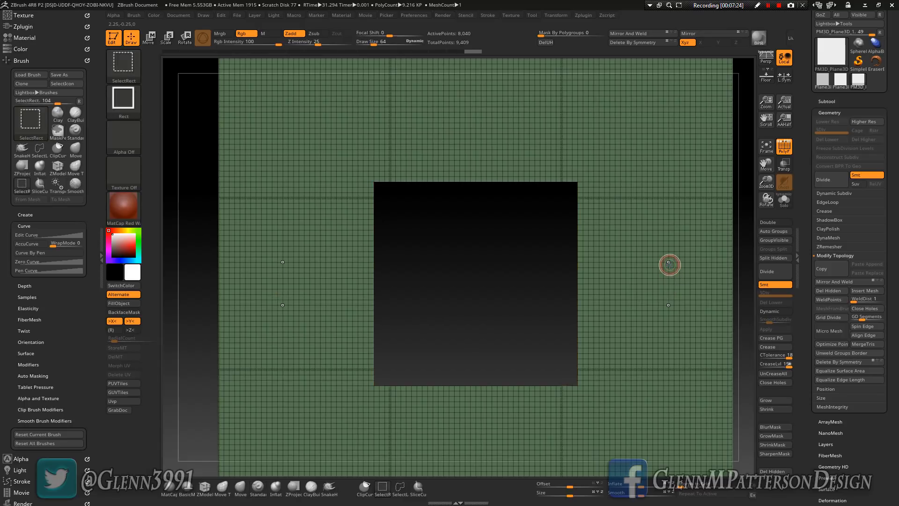
{"action": "left_click", "coordinate": [669, 264], "text": "ctrl+shift"}
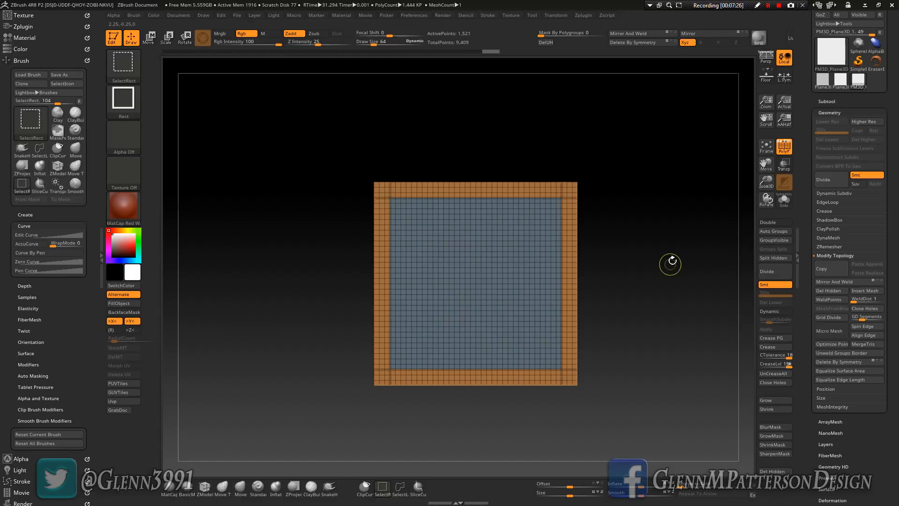
{"action": "left_click", "coordinate": [836, 180]}
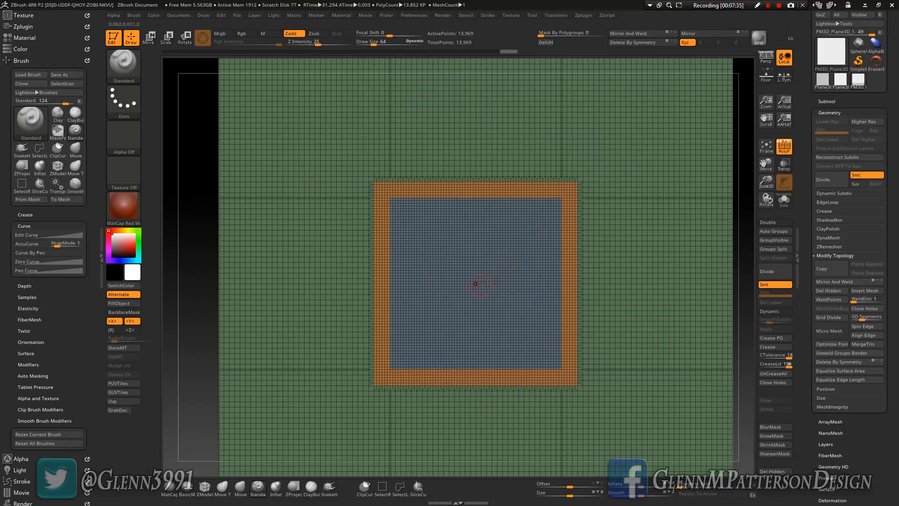
{"action": "key", "text": "ctrl+shift"}
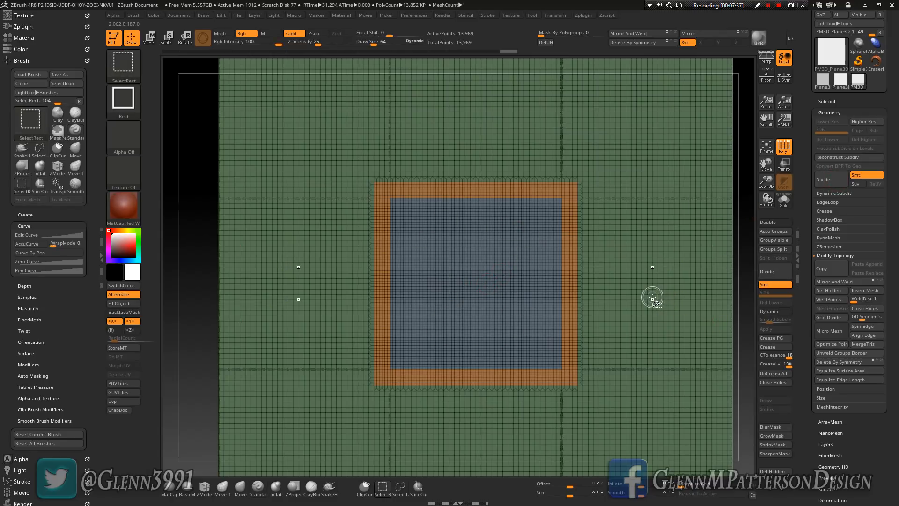
{"action": "left_click", "coordinate": [653, 298], "text": "ctrl+alt+shift"}
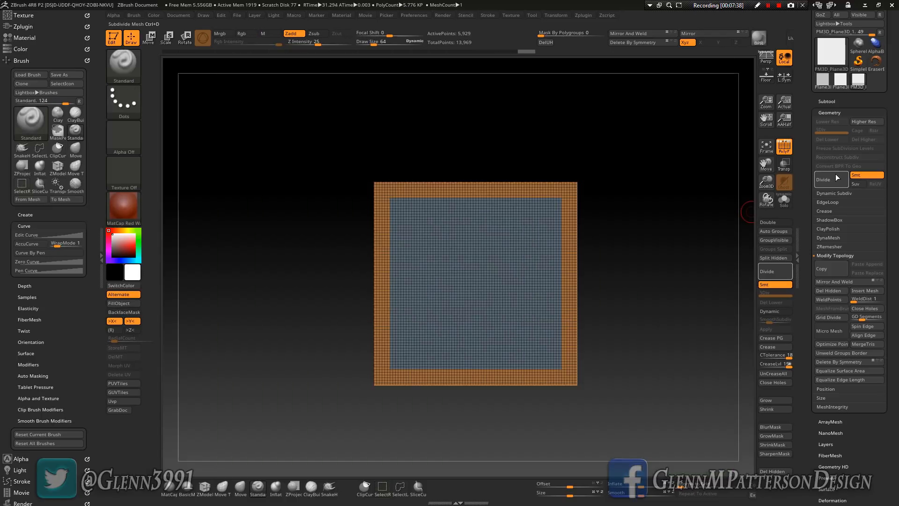
{"action": "left_click", "coordinate": [767, 271]}
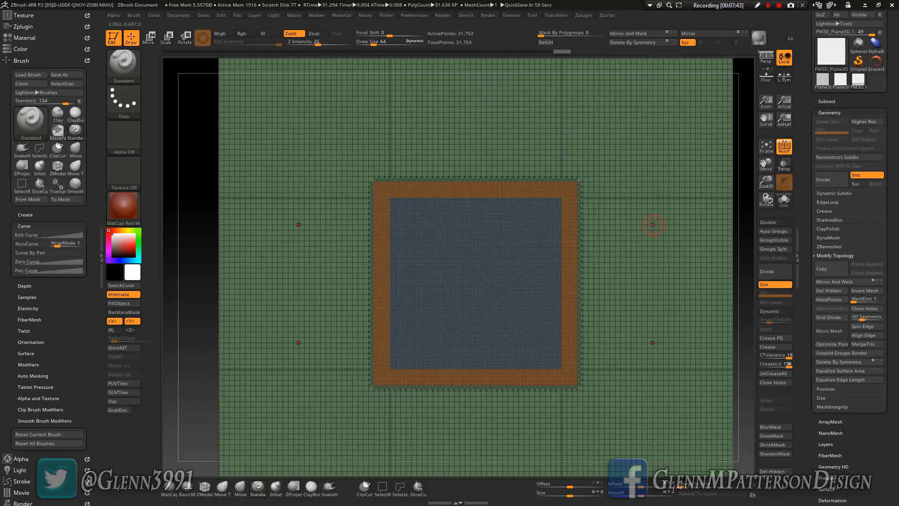
{"action": "key", "text": "ctrl+shift"}
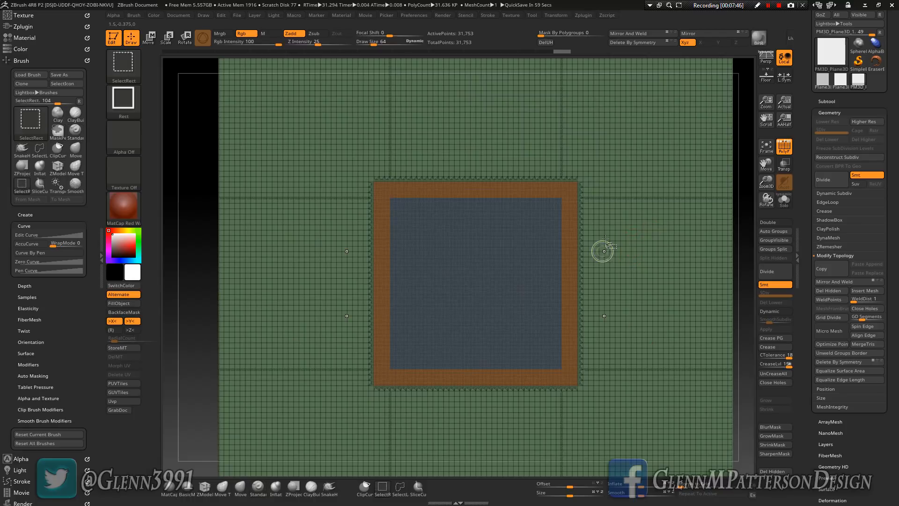
{"action": "left_click", "coordinate": [634, 227], "text": "ctrl+shift"}
{"action": "left_click", "coordinate": [634, 227], "text": "ctrl+shift"}
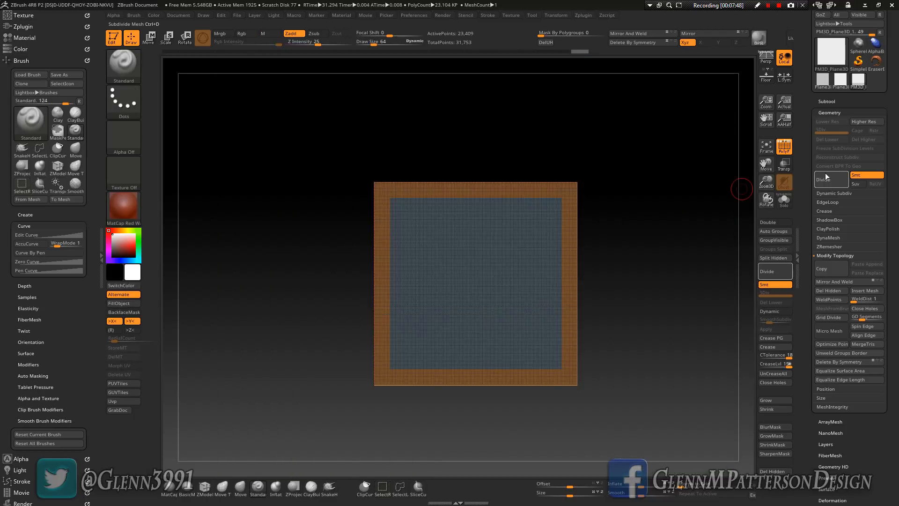
{"action": "left_click", "coordinate": [840, 178]}
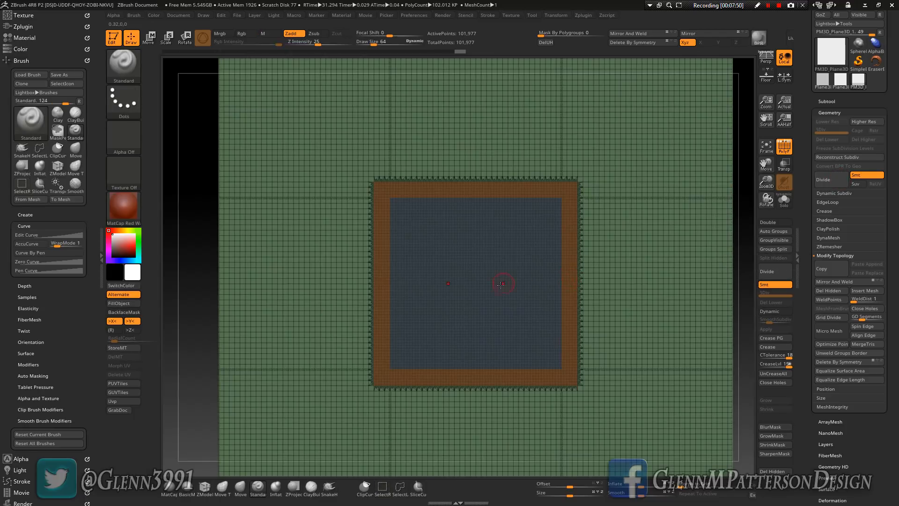
- Isolate the subdivided central tile and margin for inspection, and show the surrounding grid again
{"action": "key", "text": "ctrl+shift"}
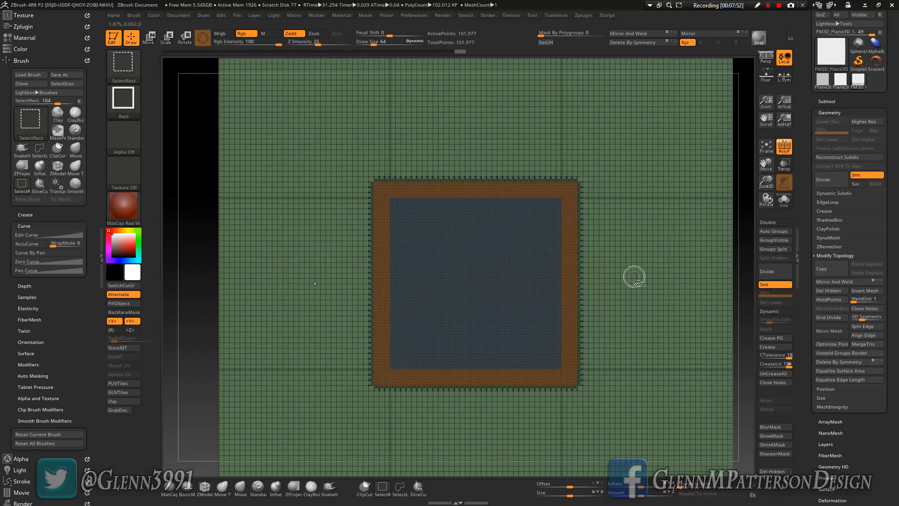
{"action": "left_click_drag", "start_coordinate": [631, 266], "coordinate": [630, 264], "text": "ctrl+shift"}
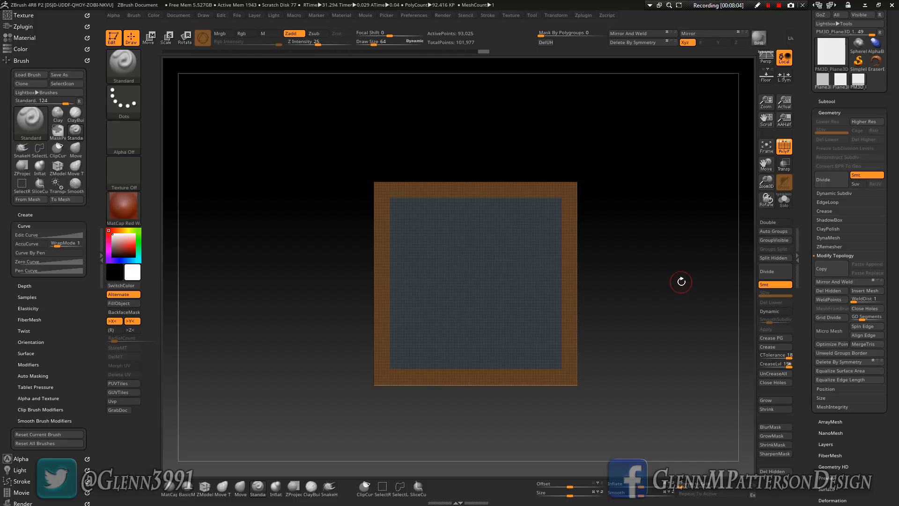
{"action": "left_click", "coordinate": [666, 279], "text": "ctrl+shift"}
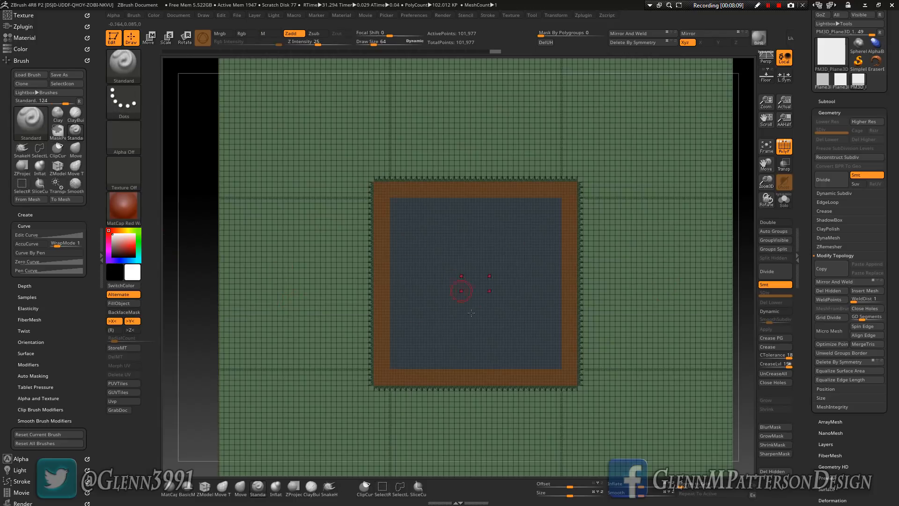
- Turn off symmetry, try a wavy wrapped Standard-brush stroke across the subdivided central tile, and undo the stroke
{"action": "key", "text": "x"}
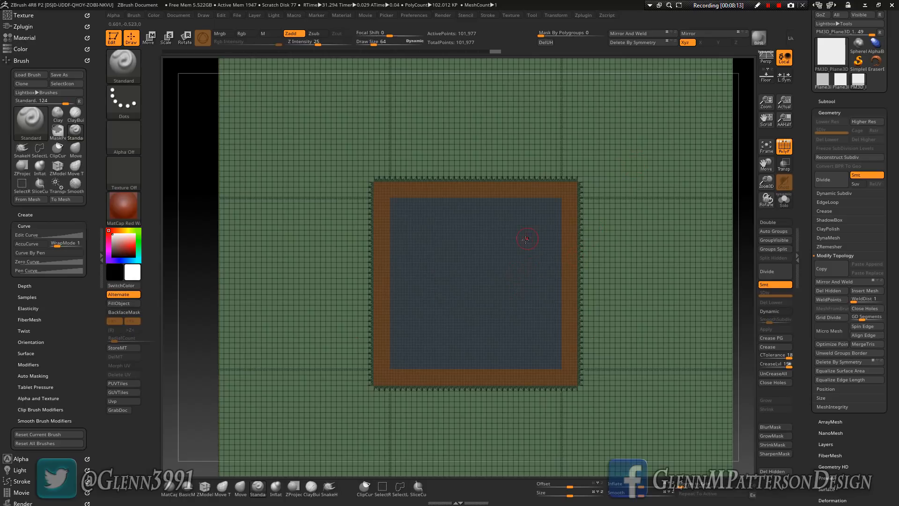
{"action": "mouse_move", "coordinate": [528, 233]}
{"action": "left_mouse_down"}
{"action": "mouse_move", "coordinate": [438, 278]}
{"action": "mouse_move", "coordinate": [392, 267]}
{"action": "mouse_move", "coordinate": [351, 241]}
{"action": "left_mouse_up"}
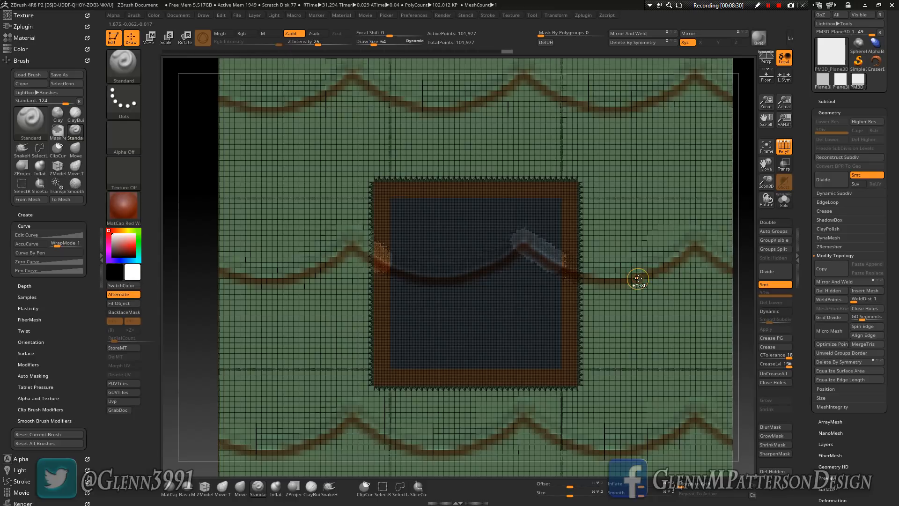
{"action": "key", "text": "ctrl+z"}
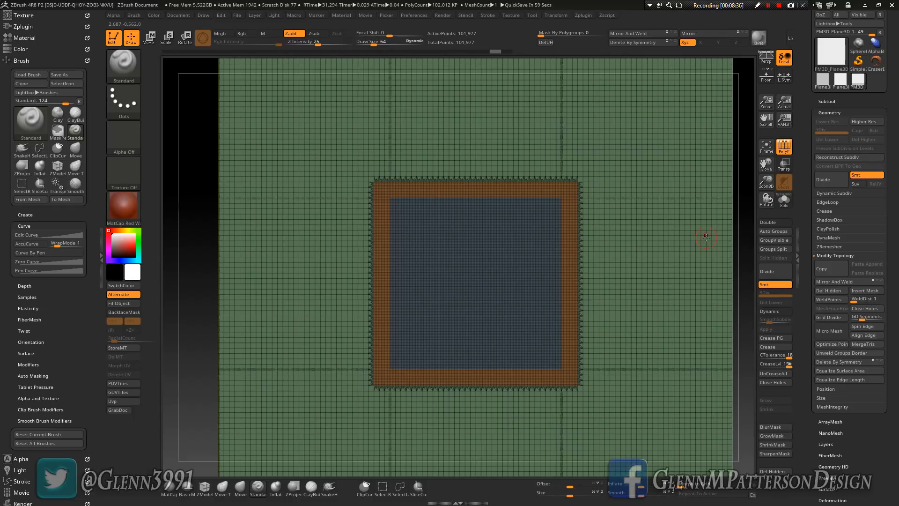
- Load the DEMO_TILE tool from the DEMO_FreehandTile folder, turn off its wireframe lines, and open its subtool list
{"action": "left_click_drag", "start_coordinate": [897, 96], "coordinate": [897, 170]}
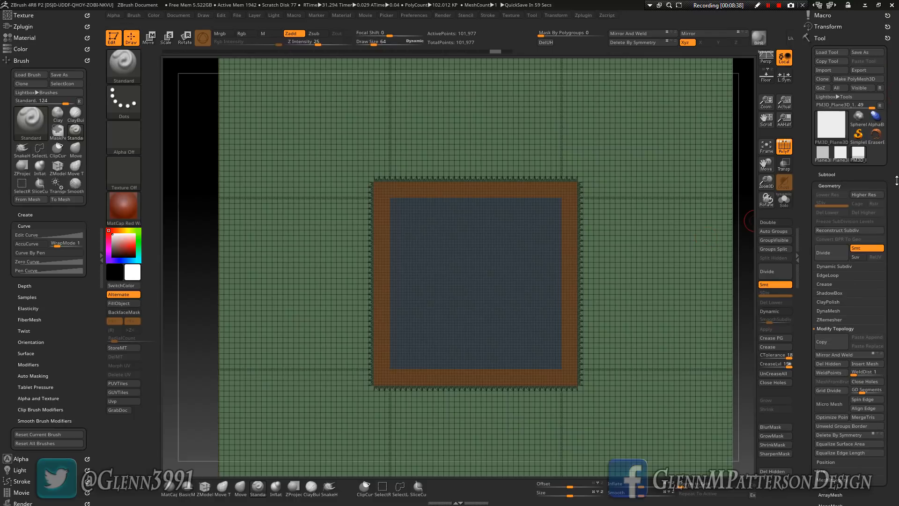
{"action": "left_click", "coordinate": [827, 51]}
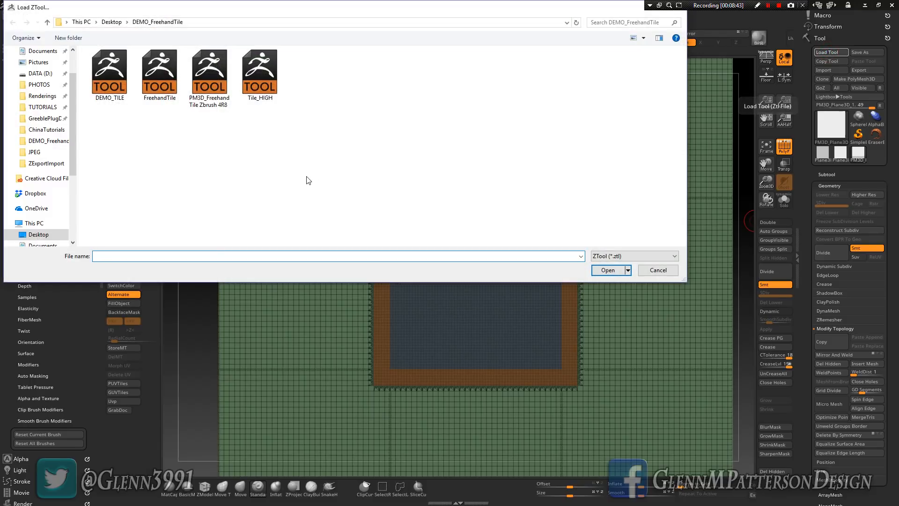
{"action": "double_click", "coordinate": [111, 77]}
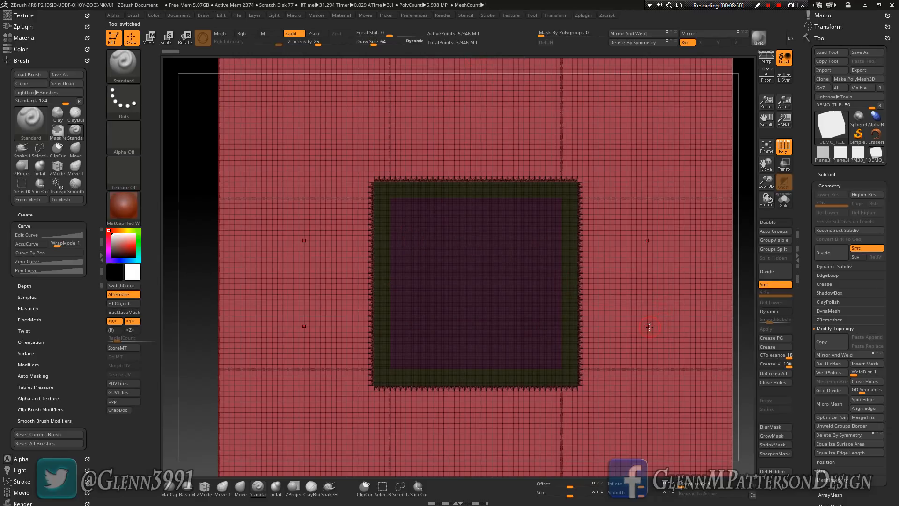
{"action": "left_click", "coordinate": [781, 147]}
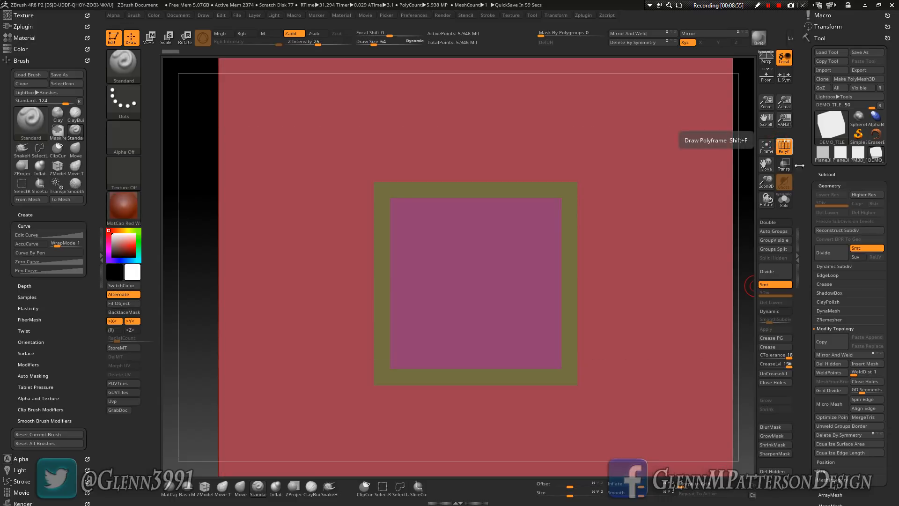
{"action": "left_click", "coordinate": [827, 174]}
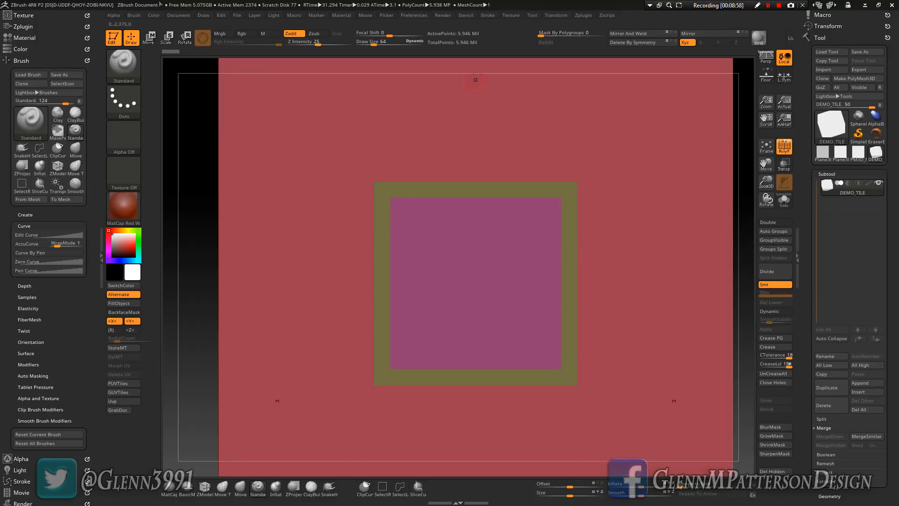
- Resize the document to 2048 × 2048 pixels without constraining its proportions, accepting that the resize cannot be undone
{"action": "left_click", "coordinate": [176, 15]}
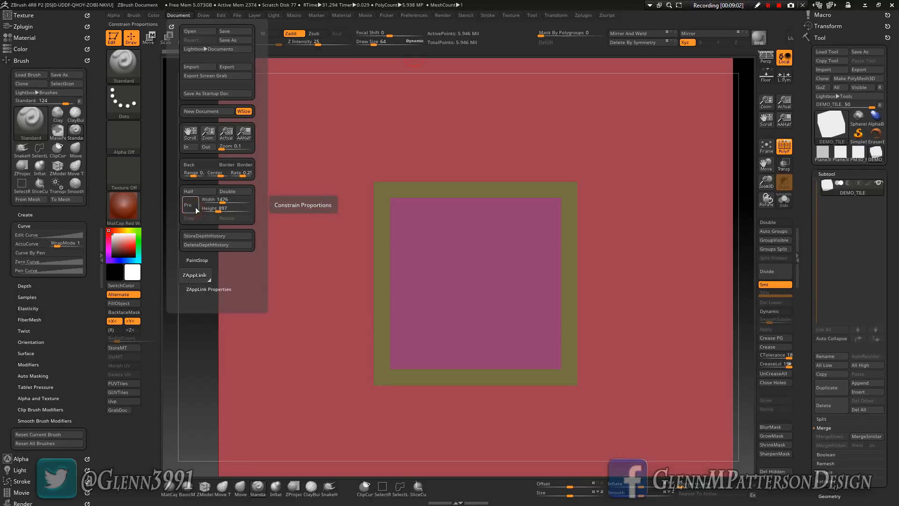
{"action": "left_click", "coordinate": [220, 199]}
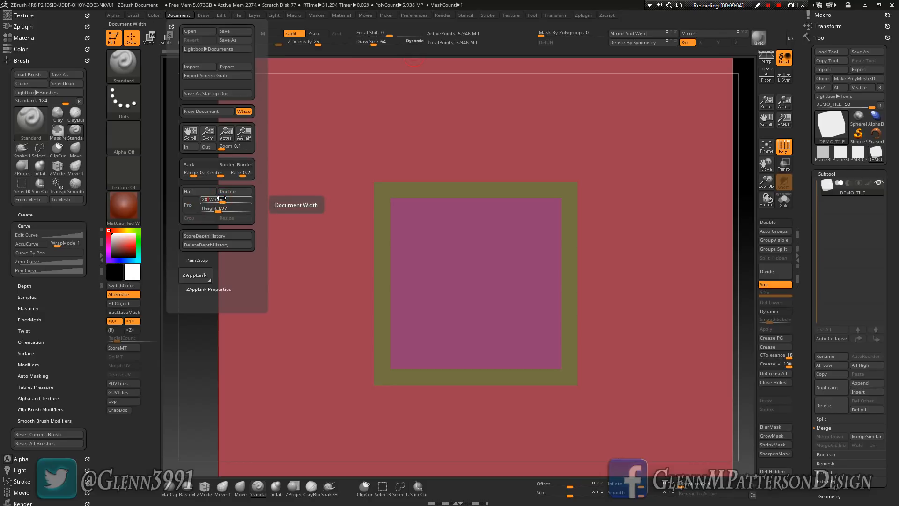
{"action": "type", "text": "2048"}
{"action": "key", "text": "Return"}
{"action": "left_click", "coordinate": [236, 218]}
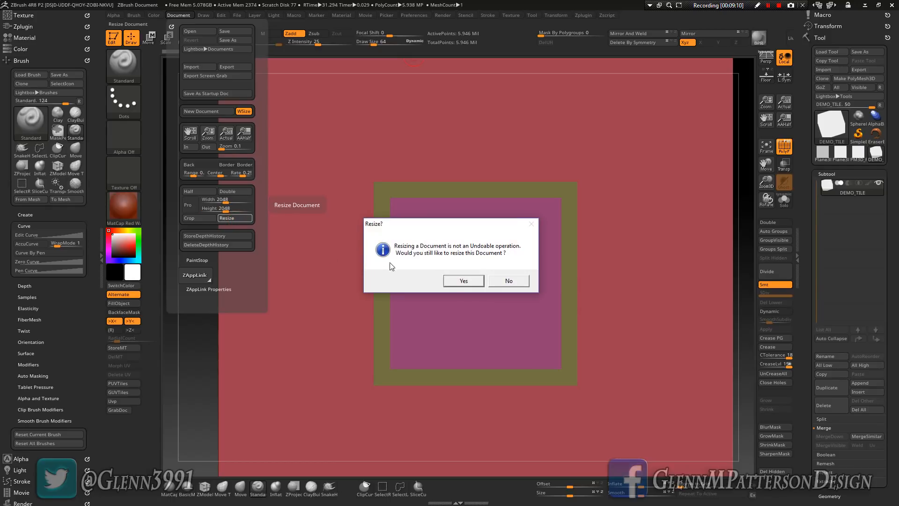
{"action": "left_click", "coordinate": [464, 281]}
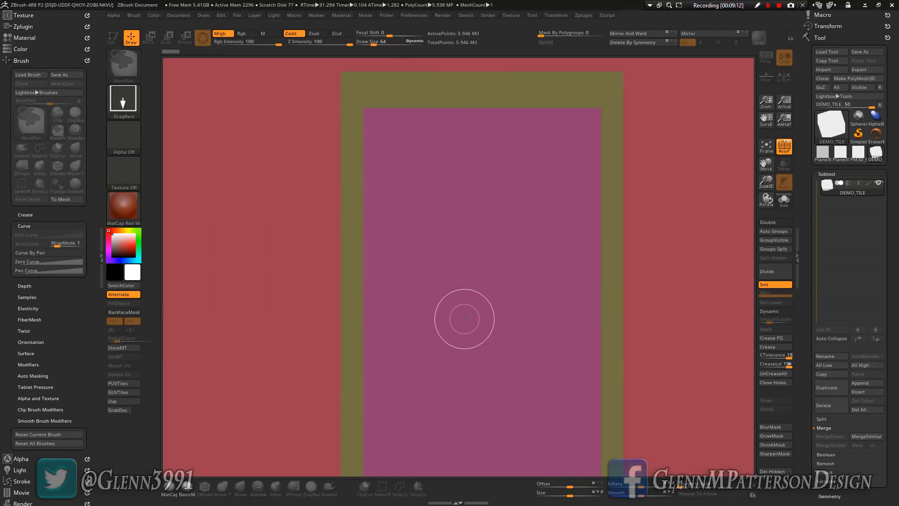
- Clear the canvas, fit the entire square document into view, and draw the DEMO_TILE mesh near its centre
{"action": "key", "text": "ctrl+n"}
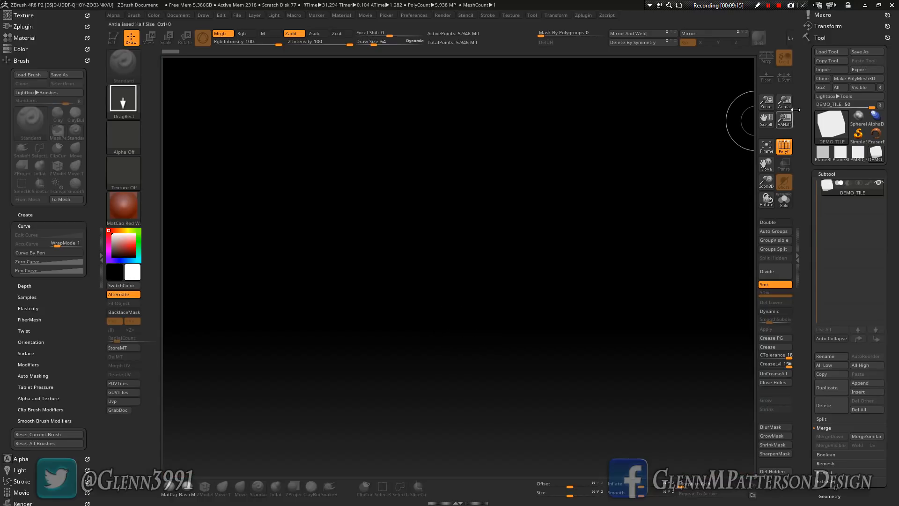
{"action": "left_click", "coordinate": [100, 259]}
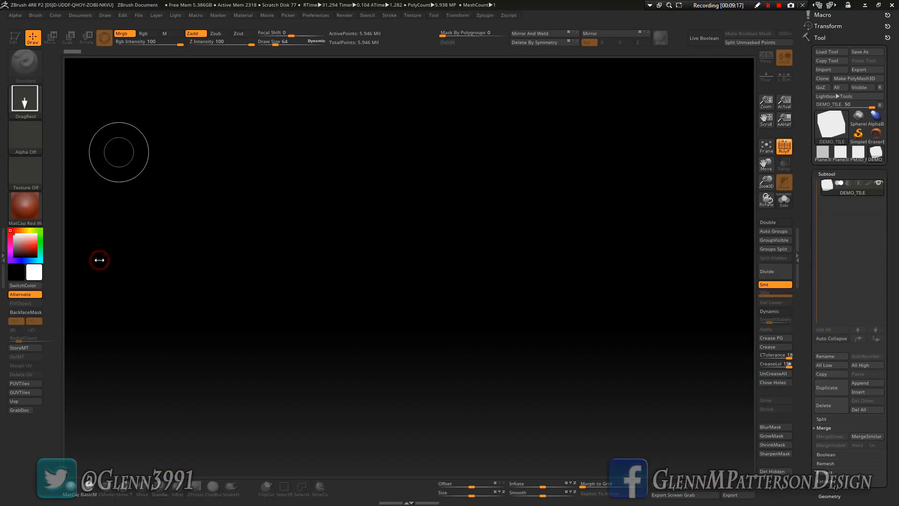
{"action": "left_click", "coordinate": [785, 113]}
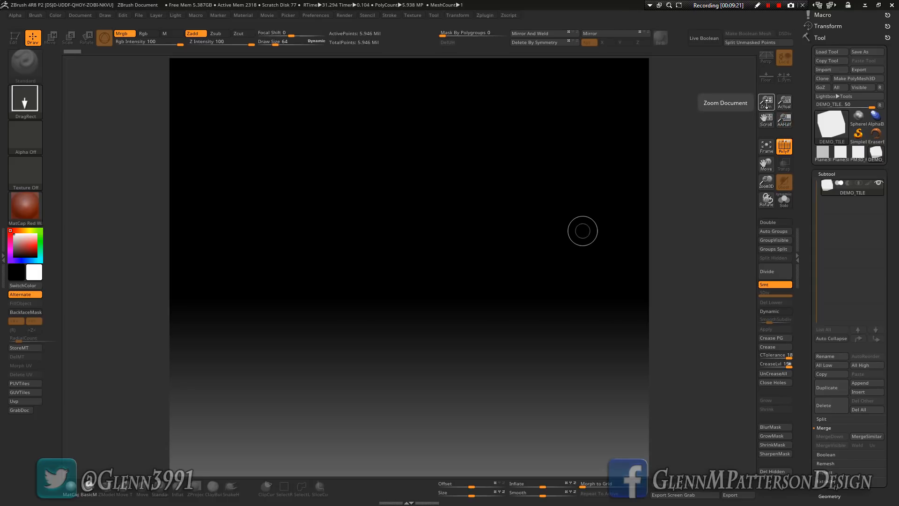
{"action": "left_click_drag", "start_coordinate": [765, 101], "coordinate": [769, 84]}
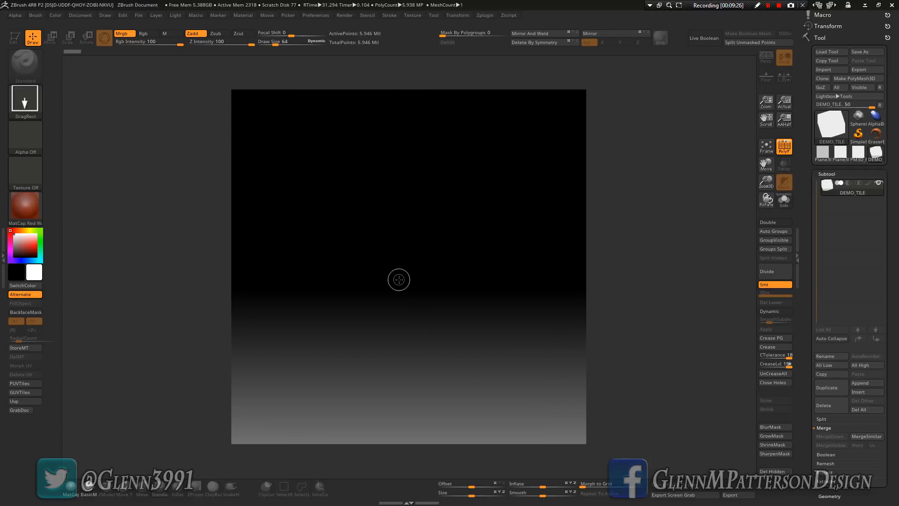
{"action": "left_click_drag", "start_coordinate": [397, 279], "coordinate": [402, 335]}
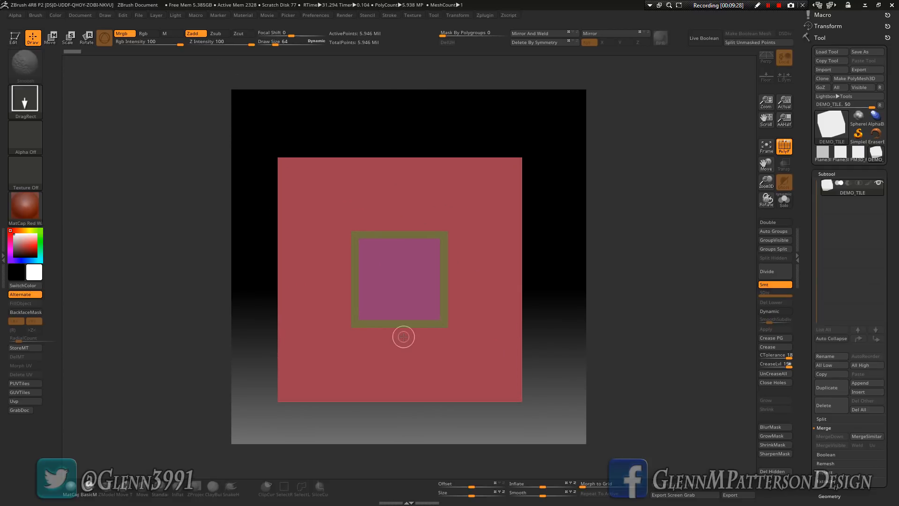
- Put the DEMO_TILE mesh into Edit mode and append a Plane3D as a new subtool
{"action": "key", "text": "t"}
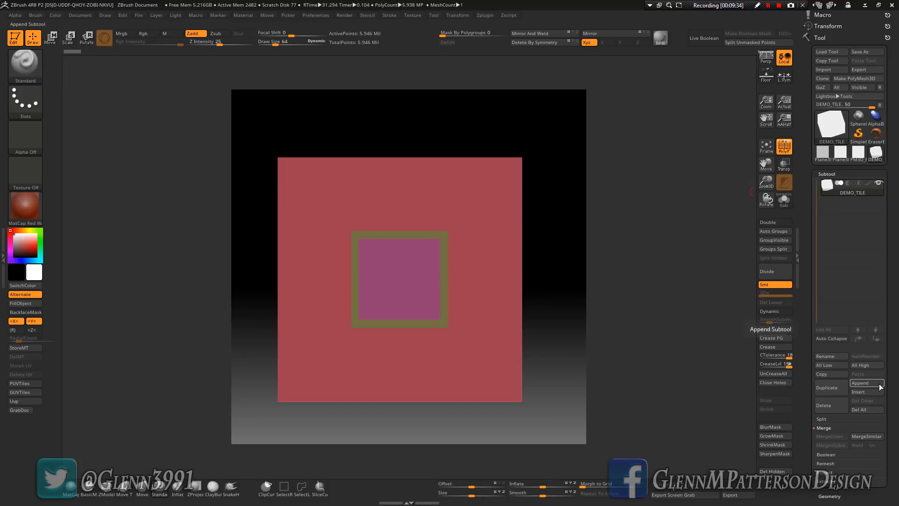
{"action": "left_click", "coordinate": [861, 383]}
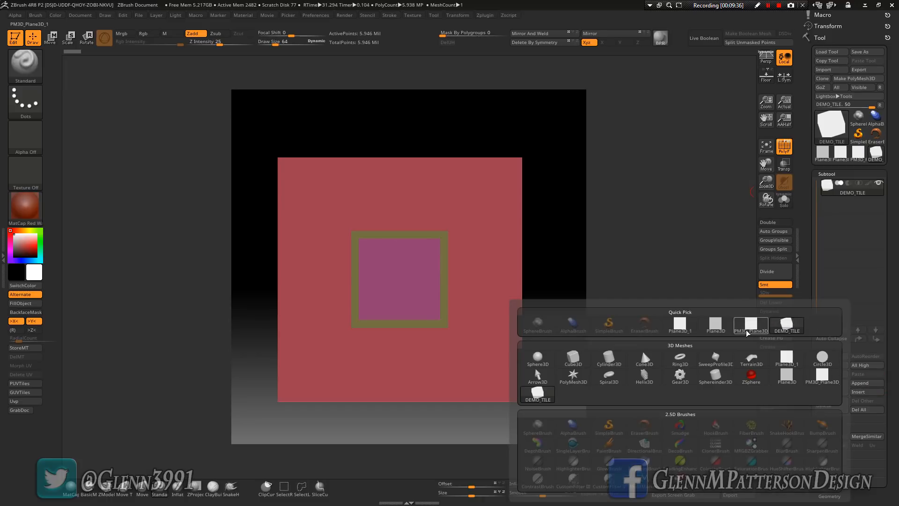
{"action": "mouse_move", "coordinate": [716, 330]}
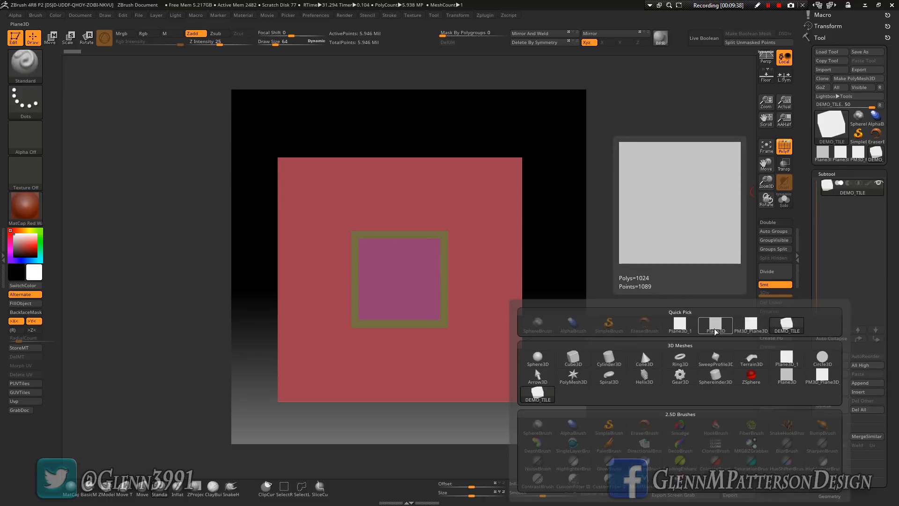
{"action": "left_click", "coordinate": [716, 330]}
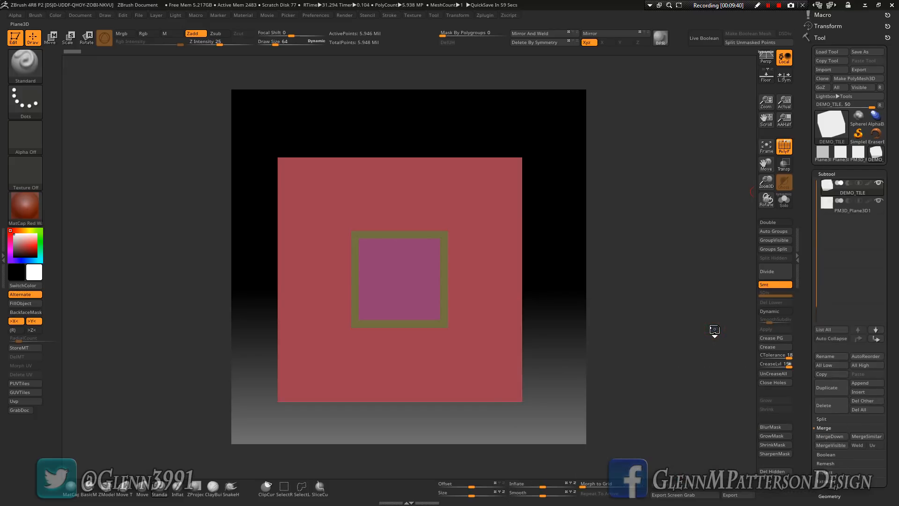
- Select the appended plane subtool and rename it Frame
{"action": "mouse_move", "coordinate": [878, 212]}
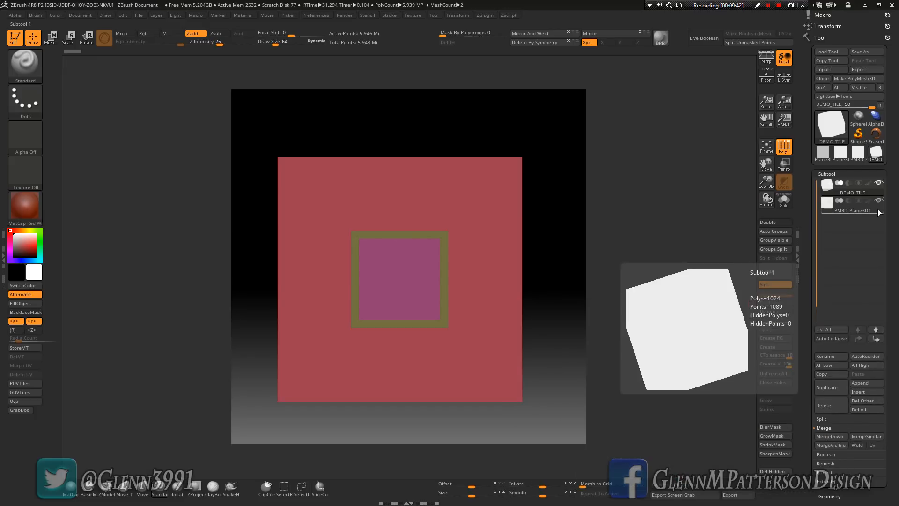
{"action": "left_click", "coordinate": [878, 211]}
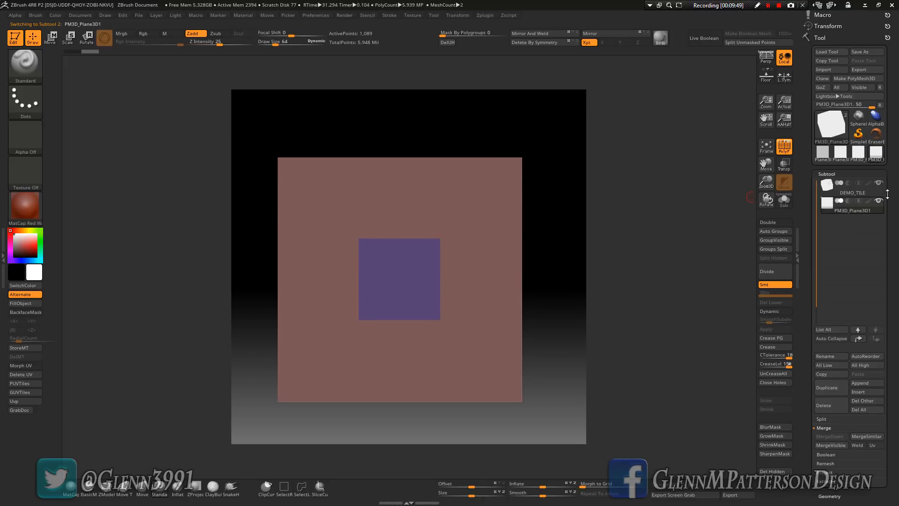
{"action": "mouse_move", "coordinate": [869, 189]}
{"action": "left_click", "coordinate": [835, 355]}
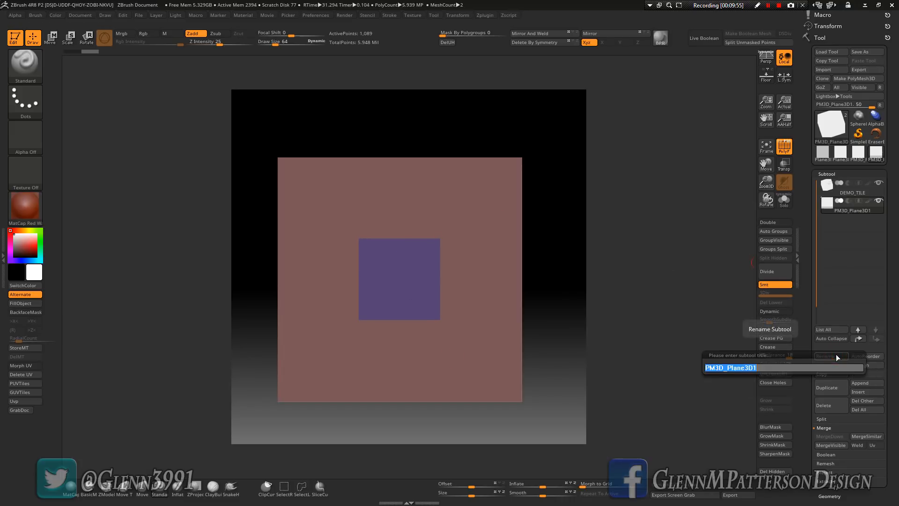
{"action": "type", "text": "Frame"}
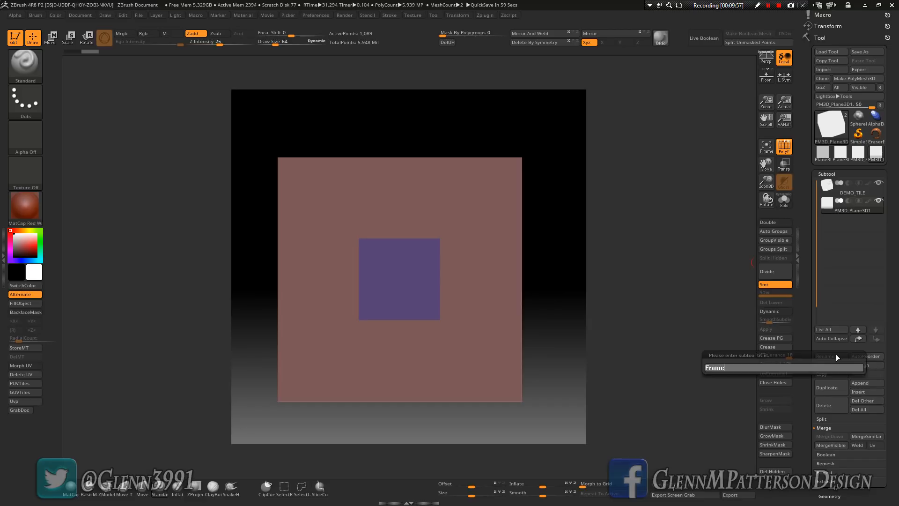
{"action": "key", "text": "Return"}
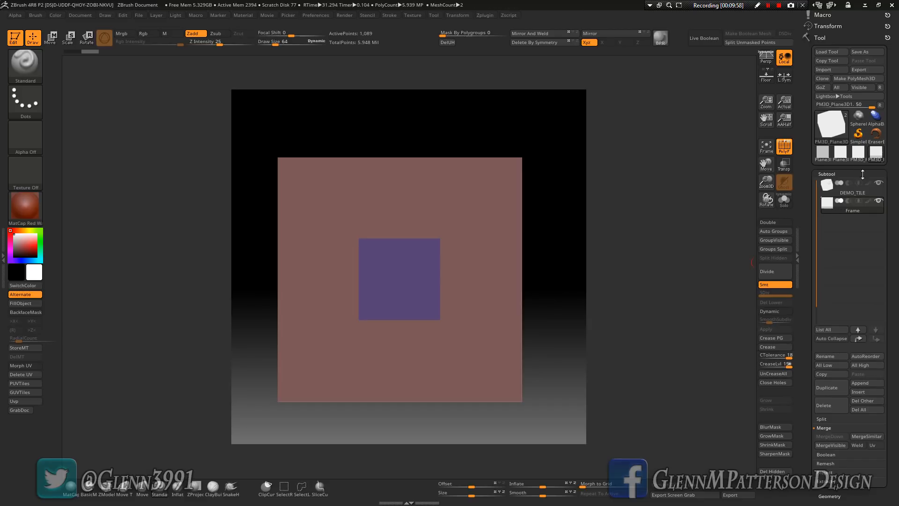
- Select the DEMO_TILE subtool and save the tool over the existing DEMO_TILE file in the DEMO_FreehandTile folder
{"action": "left_click", "coordinate": [874, 191]}
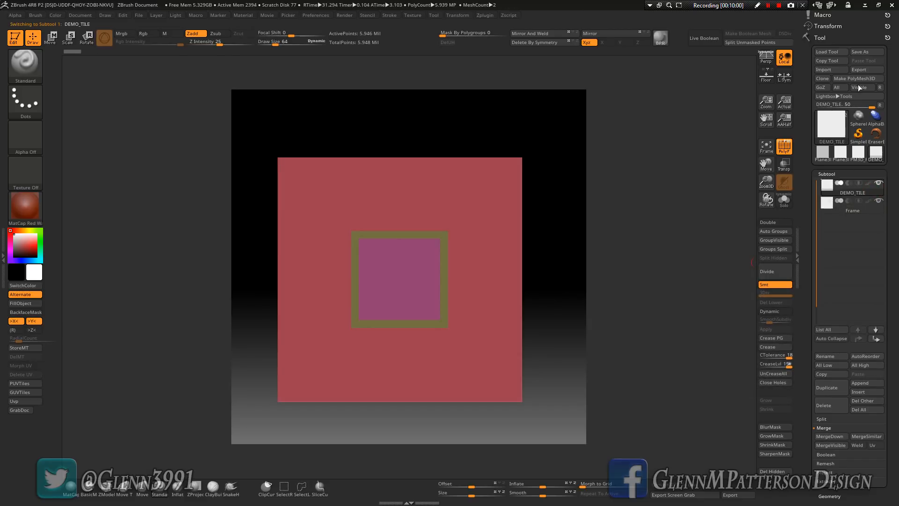
{"action": "left_click", "coordinate": [864, 54]}
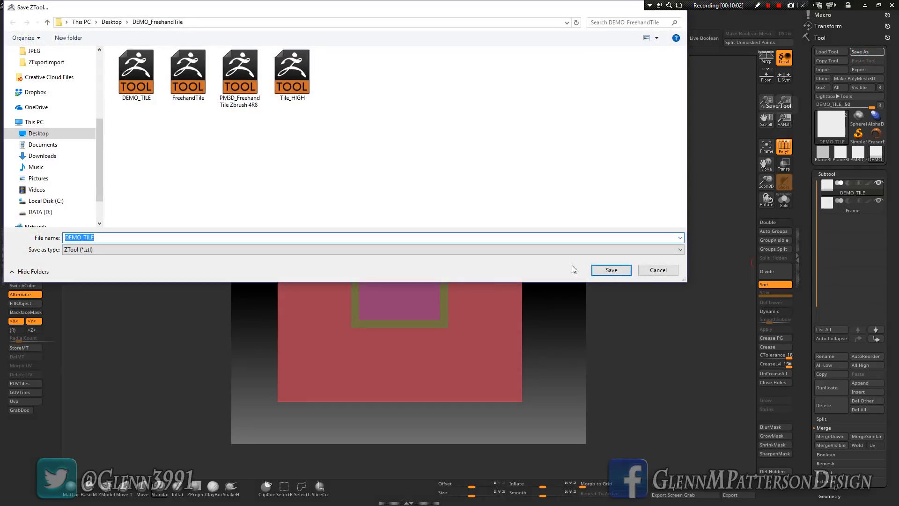
{"action": "left_click", "coordinate": [611, 270]}
{"action": "left_click", "coordinate": [475, 251]}
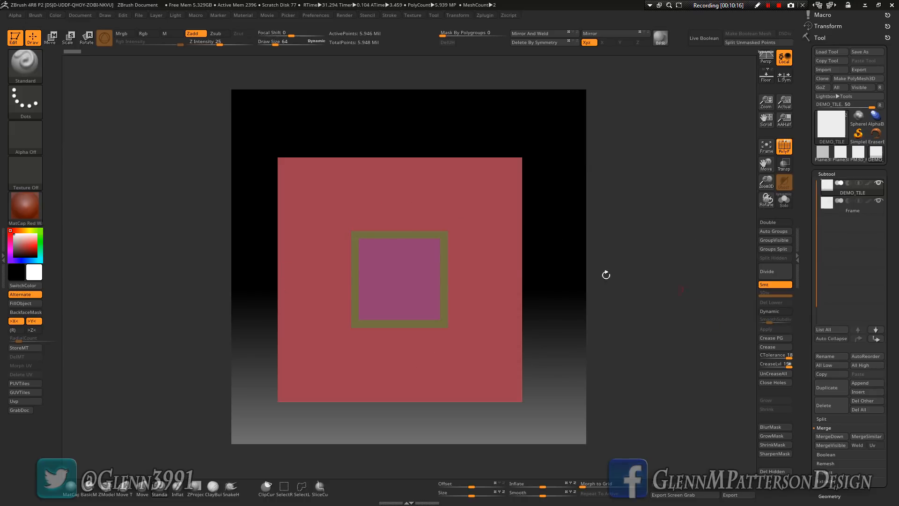
- Isolate the Frame subtool in Solo mode and frame it so the plane fills the square document
{"action": "left_click", "coordinate": [869, 210]}
{"action": "left_click", "coordinate": [785, 206]}
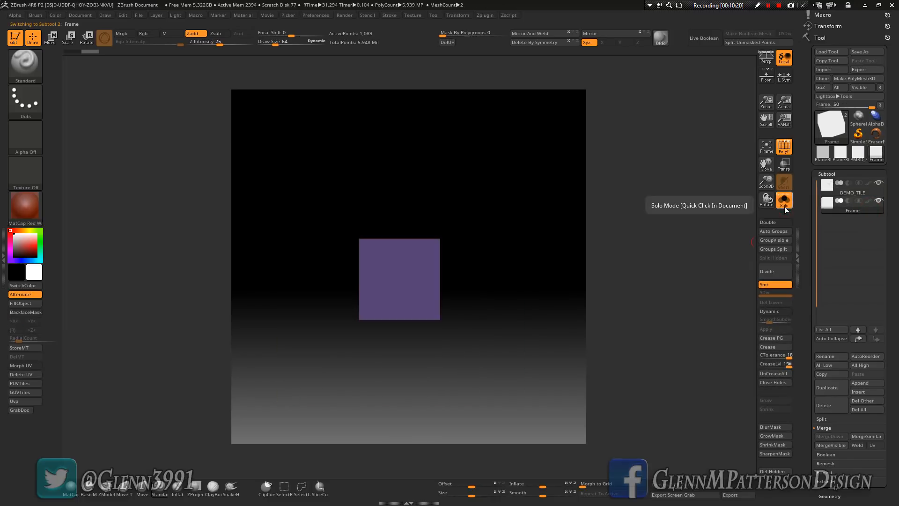
{"action": "left_click", "coordinate": [769, 151]}
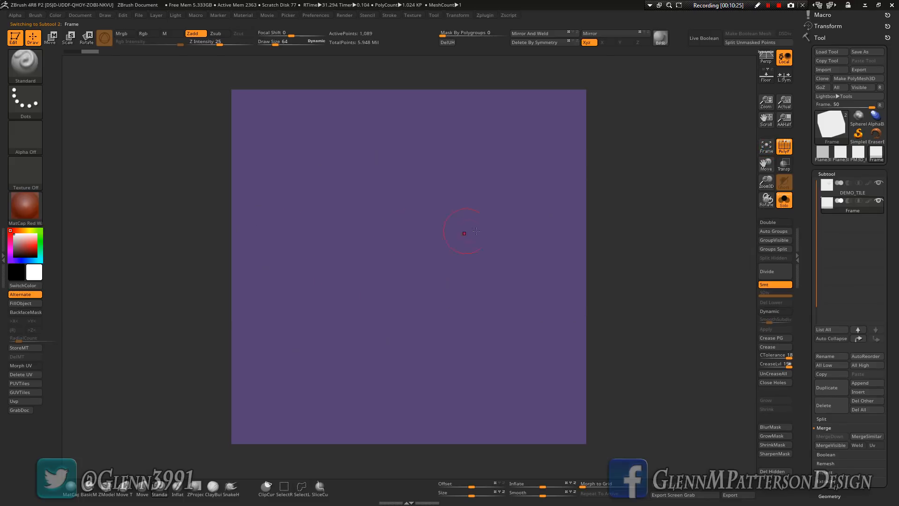
- Make DEMO_TILE the active subtool again and turn off its symmetry
{"action": "left_click", "coordinate": [878, 195]}
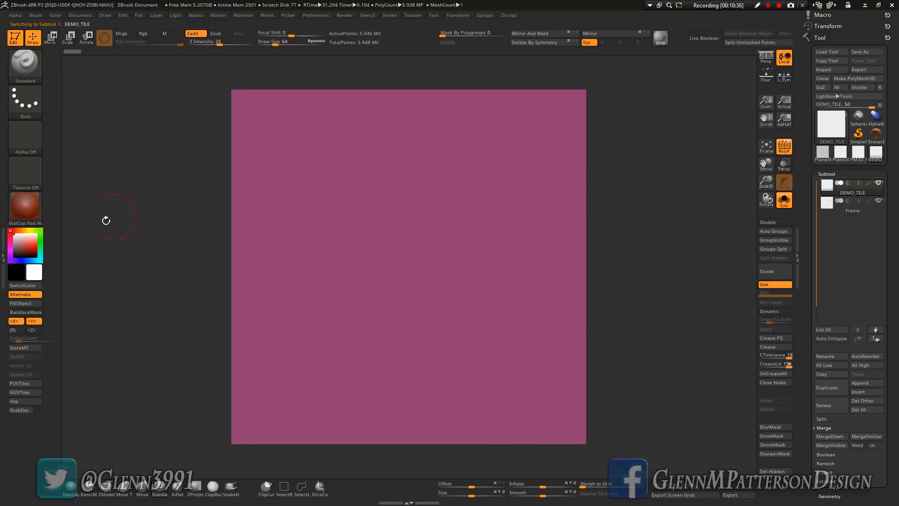
{"action": "key", "text": "x"}
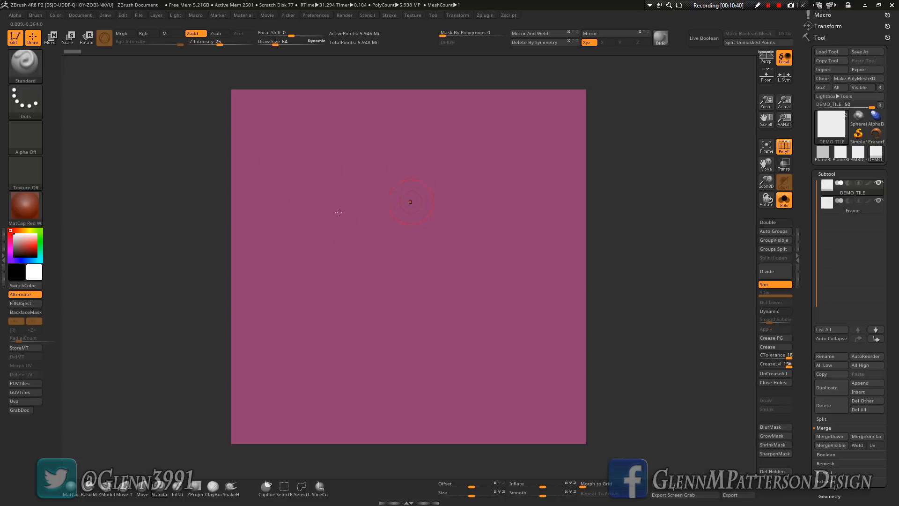
- Select the Spiral brush and open its curve WrapMode value for editing
{"action": "left_click", "coordinate": [4, 256]}
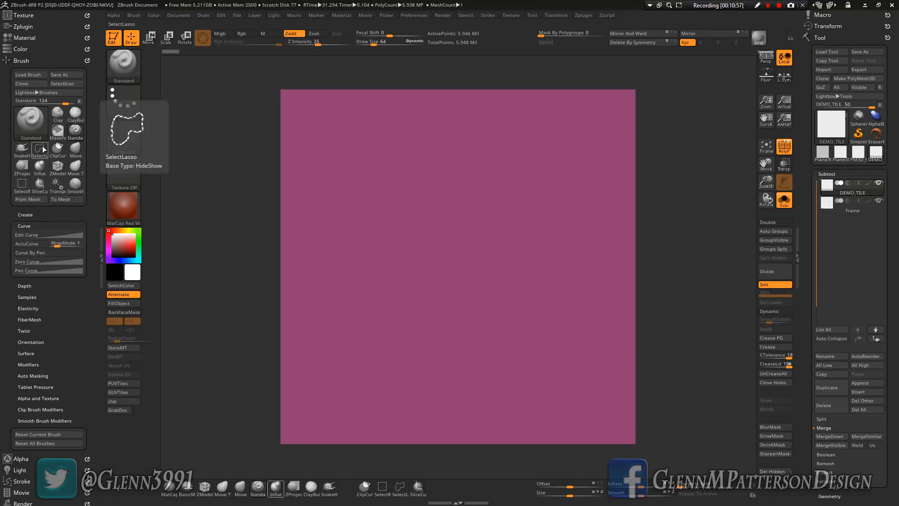
{"action": "left_click", "coordinate": [34, 120]}
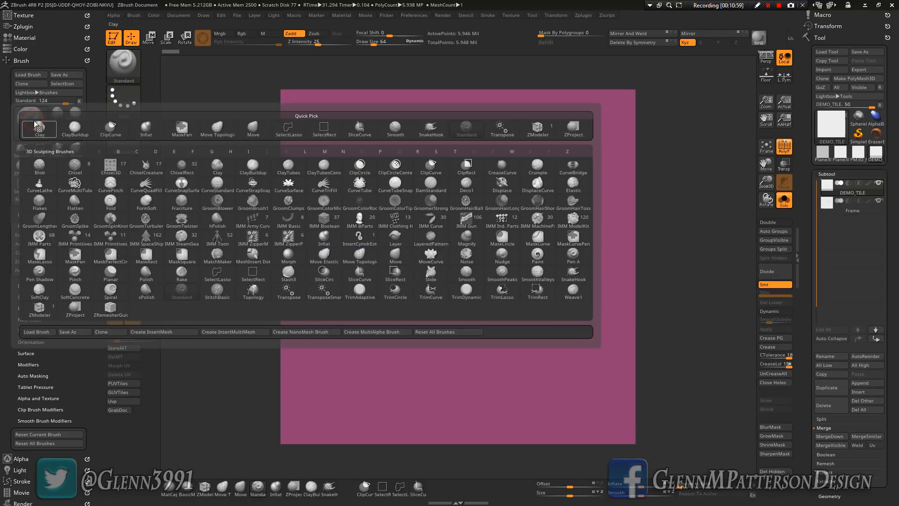
{"action": "left_click", "coordinate": [111, 291]}
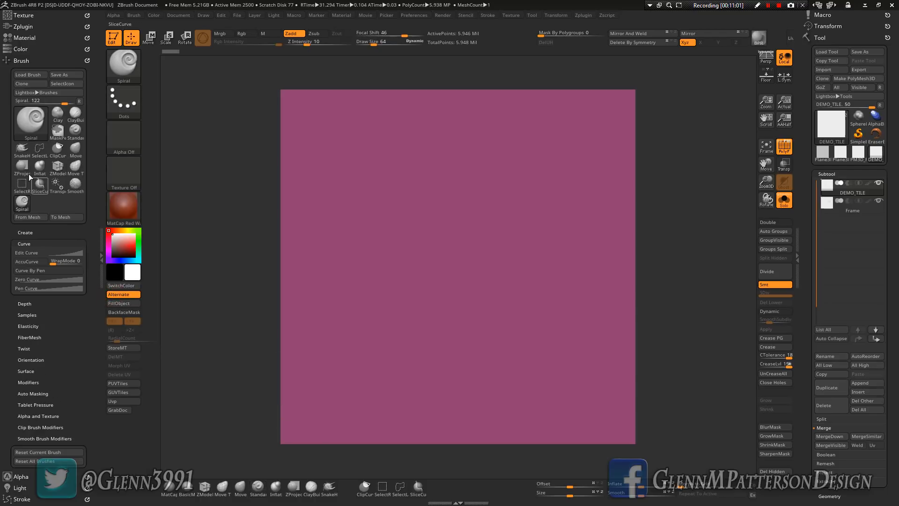
{"action": "left_click", "coordinate": [55, 263]}
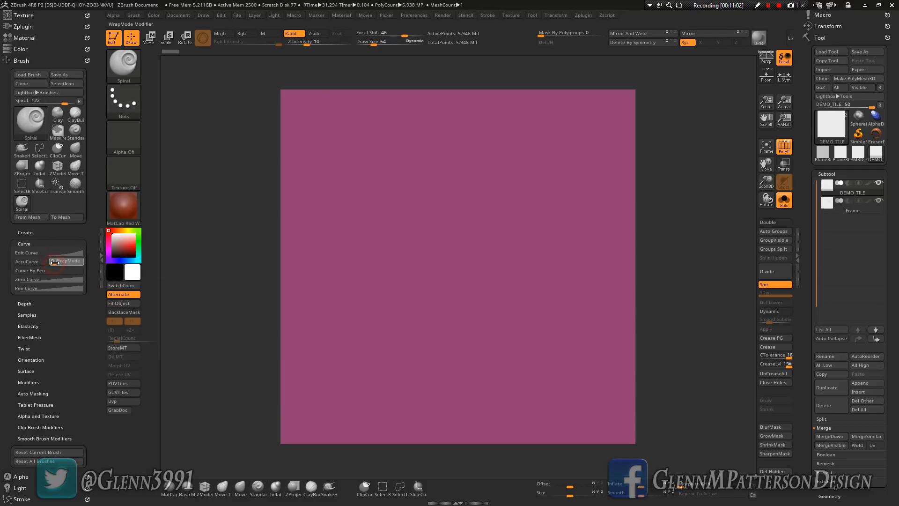
- Select the TrimDynamic brush and set its WrapMode to 1
{"action": "left_click", "coordinate": [26, 125]}
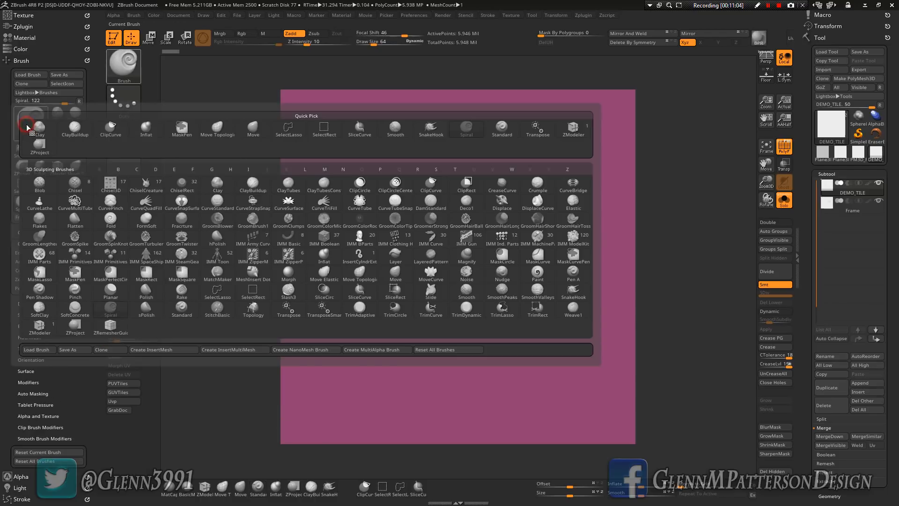
{"action": "mouse_move", "coordinate": [232, 204]}
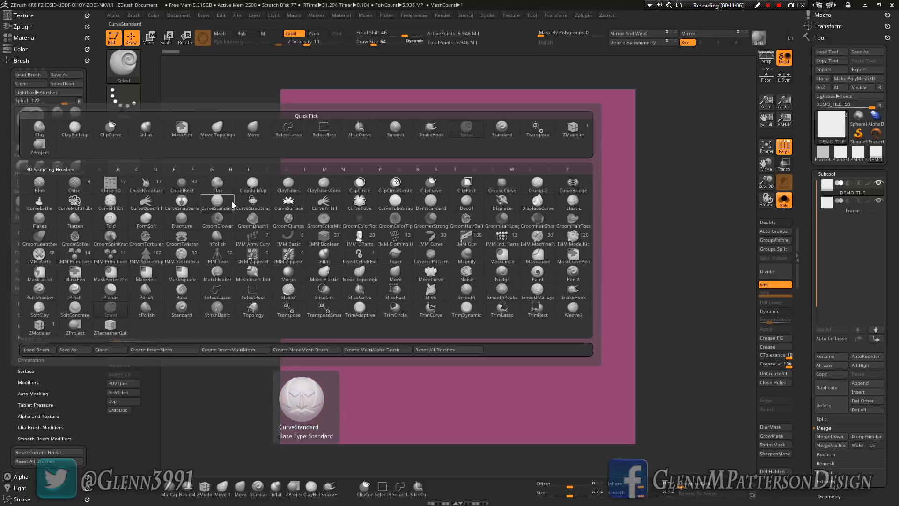
{"action": "left_click", "coordinate": [466, 308]}
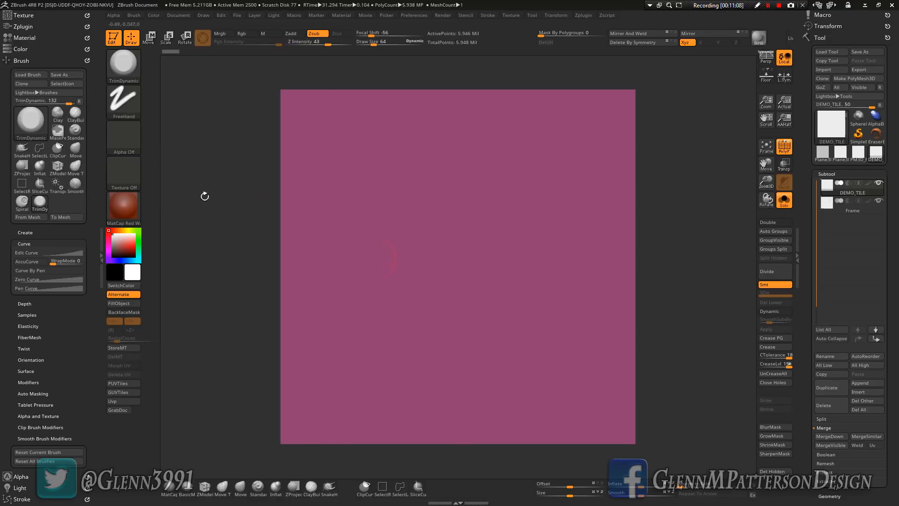
{"action": "left_click", "coordinate": [52, 265]}
- Load Smooth Stronger from the Smooth brush folder as the smoothing brush, skip its note until next restart, and adjust its WrapMode
{"action": "left_click", "coordinate": [48, 93]}
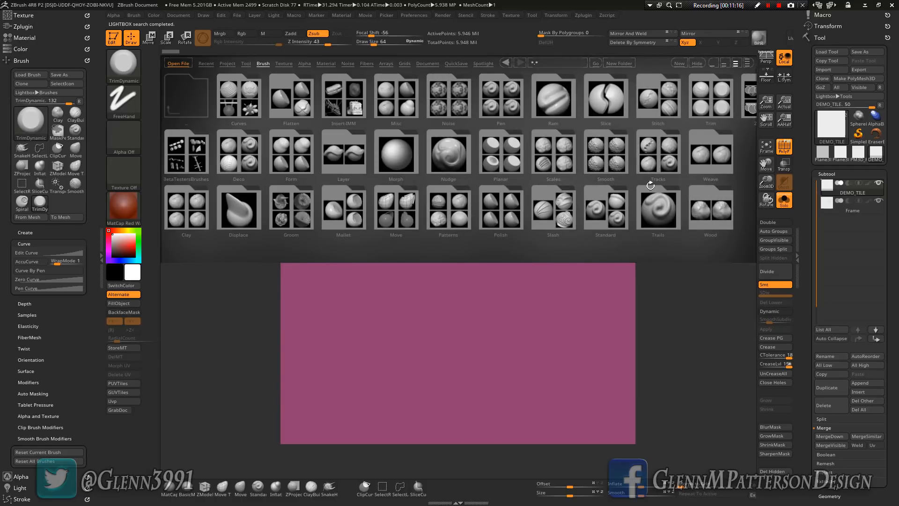
{"action": "left_click", "coordinate": [606, 155]}
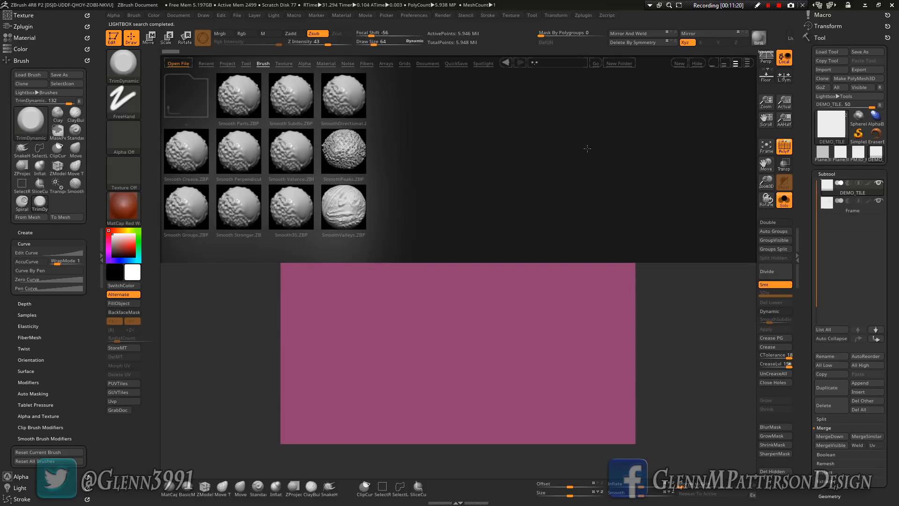
{"action": "double_click", "coordinate": [233, 209]}
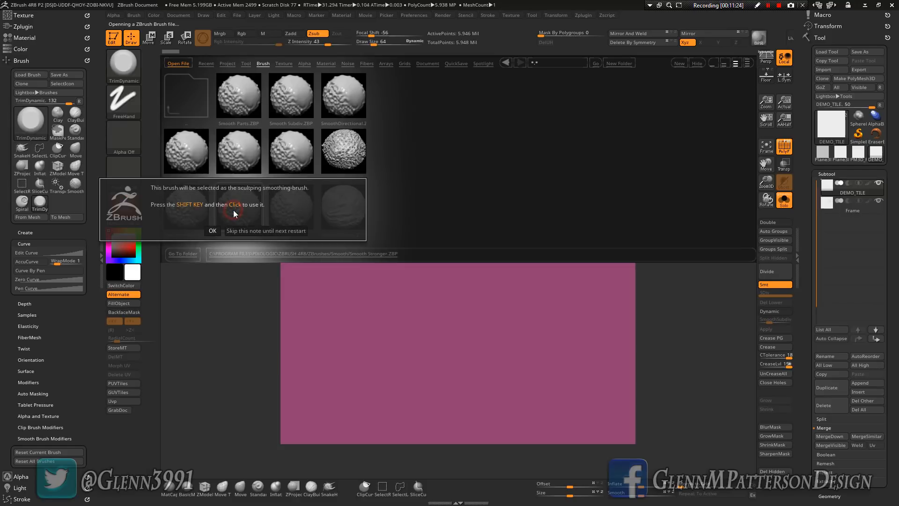
{"action": "left_click", "coordinate": [249, 229]}
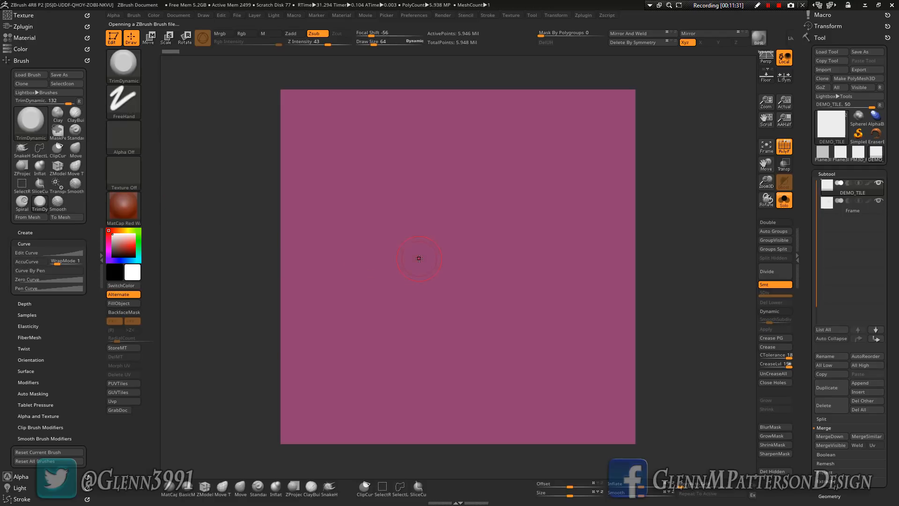
{"action": "key", "text": "shift"}
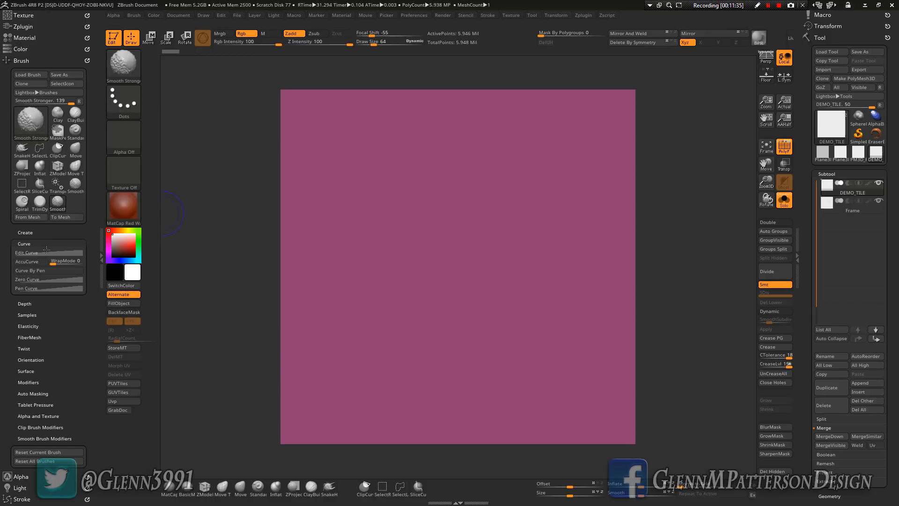
{"action": "left_click", "coordinate": [58, 264], "text": "shift"}
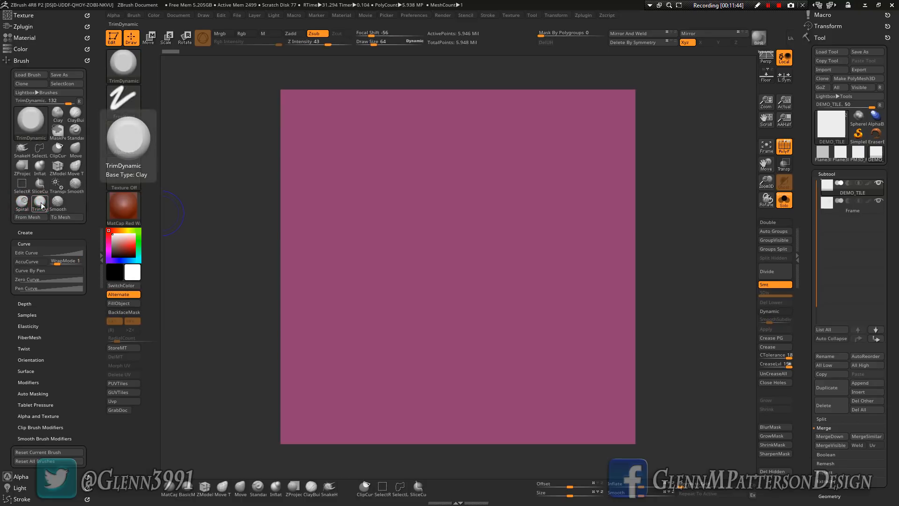
- Select the Standard brush and sculpt connected, curving raised strokes across the DEMO_TILE that wrap over its edges
{"action": "left_click", "coordinate": [75, 132]}
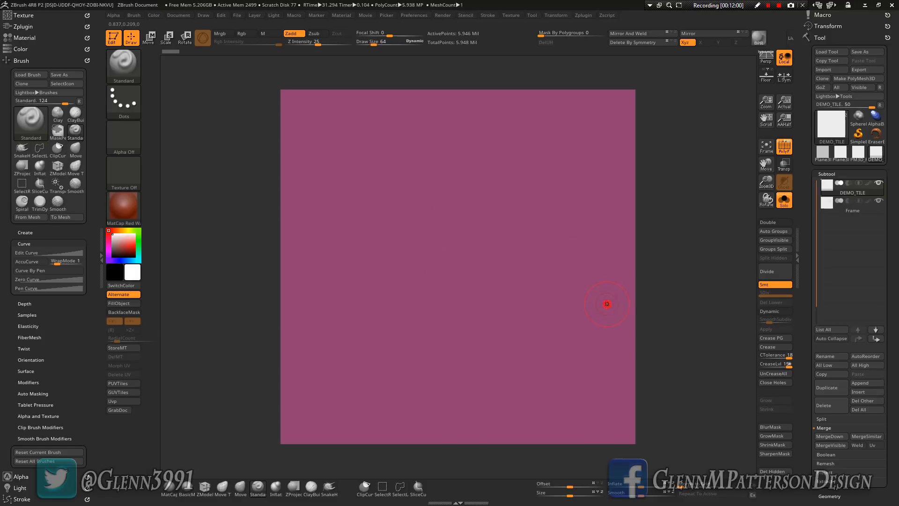
{"action": "mouse_move", "coordinate": [605, 304]}
{"action": "left_mouse_down"}
{"action": "mouse_move", "coordinate": [434, 203]}
{"action": "mouse_move", "coordinate": [318, 185]}
{"action": "mouse_move", "coordinate": [253, 206]}
{"action": "mouse_move", "coordinate": [213, 238]}
{"action": "mouse_move", "coordinate": [207, 274]}
{"action": "mouse_move", "coordinate": [192, 286]}
{"action": "left_mouse_up"}
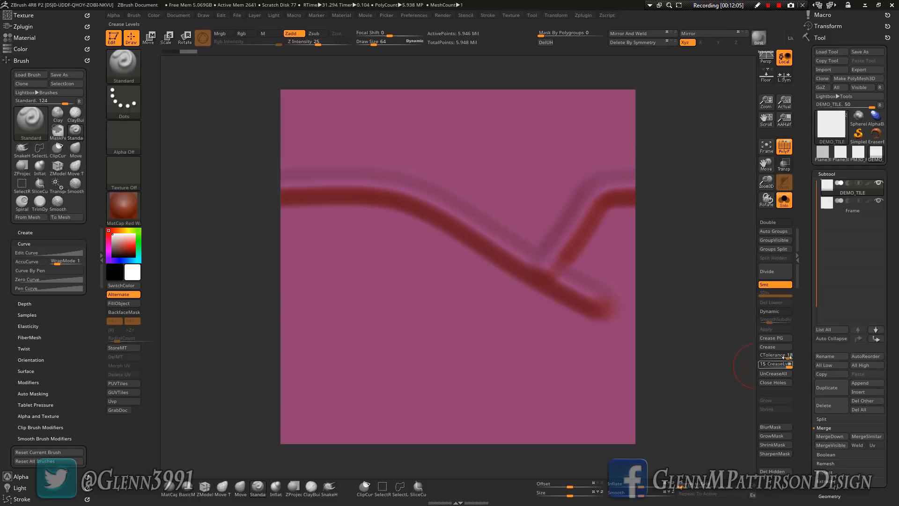
{"action": "mouse_move", "coordinate": [591, 305]}
{"action": "left_mouse_down"}
{"action": "mouse_move", "coordinate": [625, 424]}
{"action": "mouse_move", "coordinate": [665, 445]}
{"action": "mouse_move", "coordinate": [714, 453]}
{"action": "mouse_move", "coordinate": [747, 318]}
{"action": "mouse_move", "coordinate": [690, 219]}
{"action": "mouse_move", "coordinate": [685, 181]}
{"action": "left_mouse_up"}
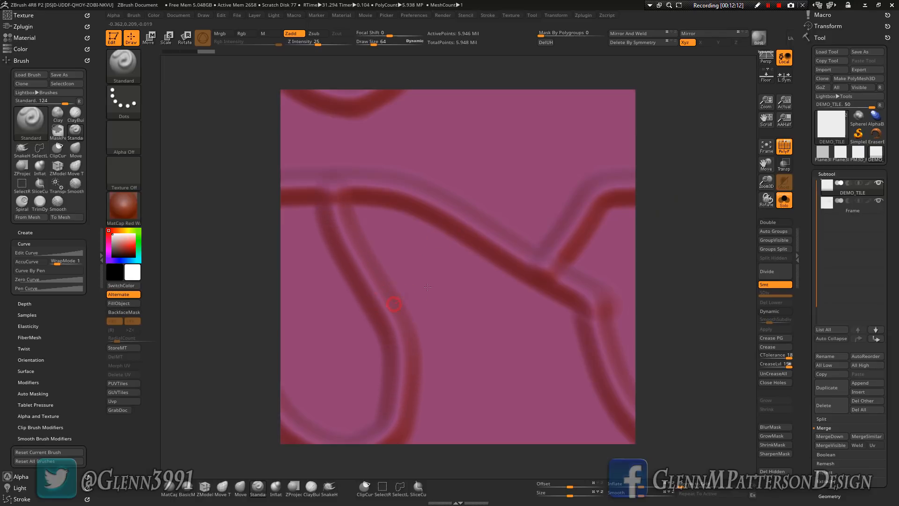
{"action": "left_click_drag", "start_coordinate": [394, 304], "coordinate": [538, 276]}
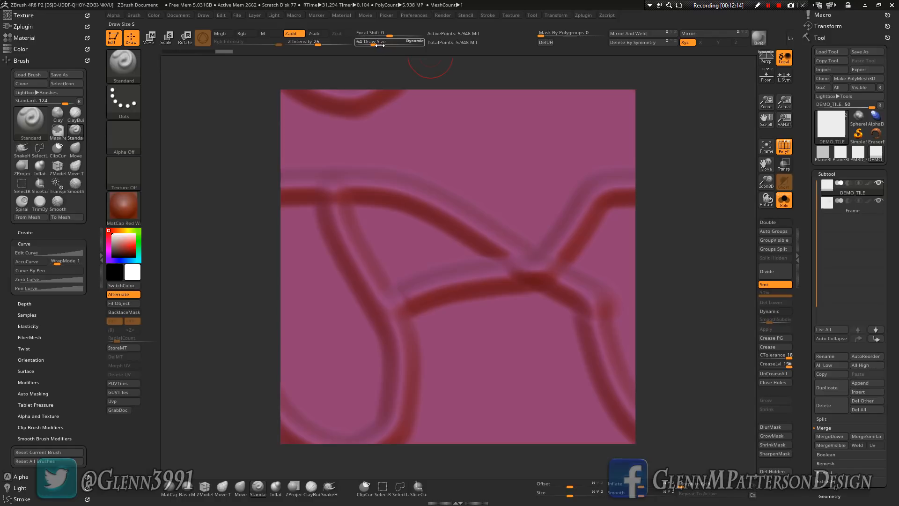
- Set the draw size to 175 and sculpt broad wrapped strokes across the tile's upper area and between the thinner ridges
{"action": "left_click_drag", "start_coordinate": [377, 45], "coordinate": [383, 43]}
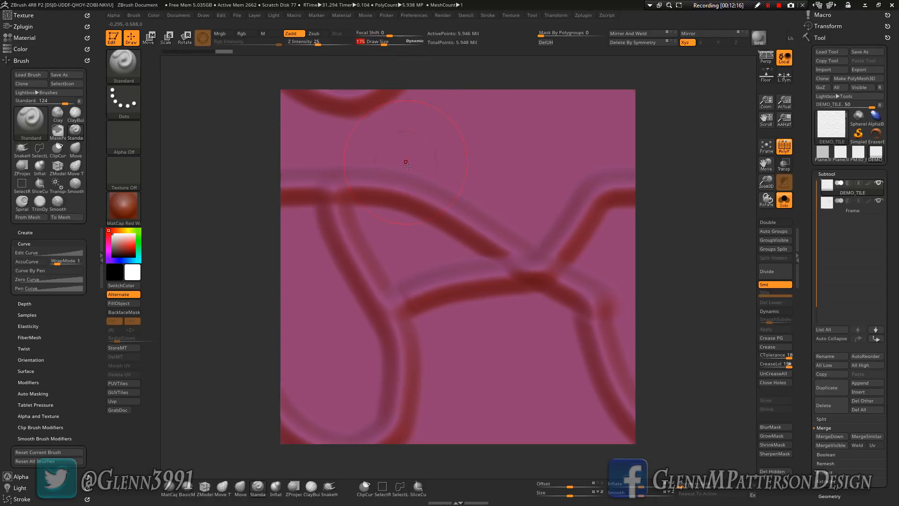
{"action": "mouse_move", "coordinate": [415, 164]}
{"action": "left_mouse_down"}
{"action": "mouse_move", "coordinate": [511, 201]}
{"action": "mouse_move", "coordinate": [564, 173]}
{"action": "mouse_move", "coordinate": [589, 121]}
{"action": "mouse_move", "coordinate": [666, 122]}
{"action": "mouse_move", "coordinate": [699, 141]}
{"action": "left_mouse_up"}
{"action": "mouse_move", "coordinate": [310, 275]}
{"action": "left_mouse_down"}
{"action": "mouse_move", "coordinate": [305, 337]}
{"action": "mouse_move", "coordinate": [345, 367]}
{"action": "mouse_move", "coordinate": [374, 412]}
{"action": "mouse_move", "coordinate": [465, 385]}
{"action": "left_mouse_up"}
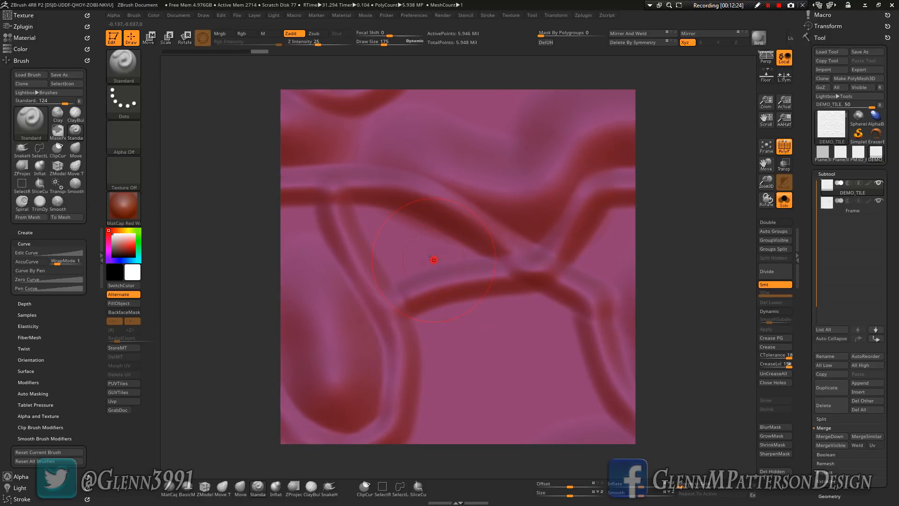
- Sculpt broad raised strokes into the remaining flat areas between the ridges at the tile's centre, lower part and edge
{"action": "mouse_move", "coordinate": [431, 257]}
{"action": "left_mouse_down"}
{"action": "mouse_move", "coordinate": [385, 237]}
{"action": "mouse_move", "coordinate": [358, 267]}
{"action": "left_mouse_up"}
{"action": "mouse_move", "coordinate": [451, 347]}
{"action": "left_mouse_down"}
{"action": "mouse_move", "coordinate": [519, 356]}
{"action": "mouse_move", "coordinate": [581, 389]}
{"action": "mouse_move", "coordinate": [608, 435]}
{"action": "left_mouse_up"}
{"action": "mouse_move", "coordinate": [508, 408]}
{"action": "left_mouse_down"}
{"action": "mouse_move", "coordinate": [482, 401]}
{"action": "mouse_move", "coordinate": [461, 367]}
{"action": "left_mouse_up"}
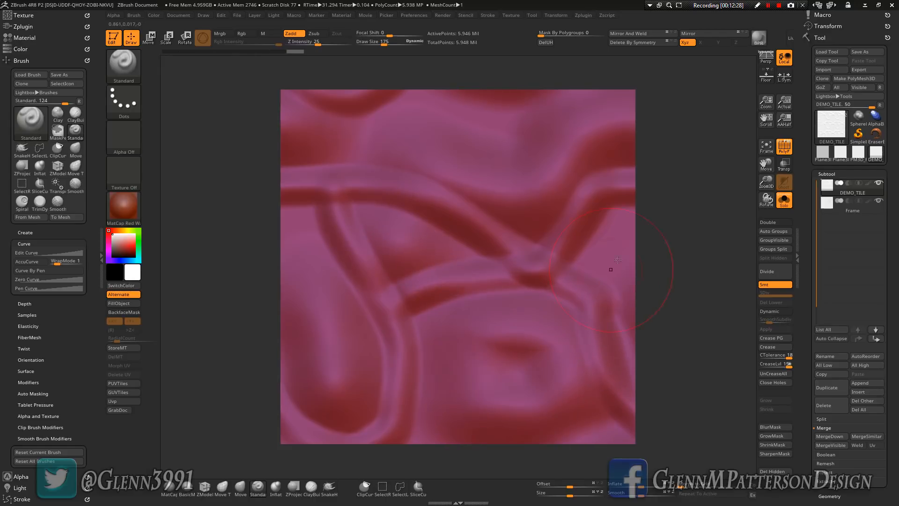
{"action": "left_click_drag", "start_coordinate": [608, 265], "coordinate": [587, 227]}
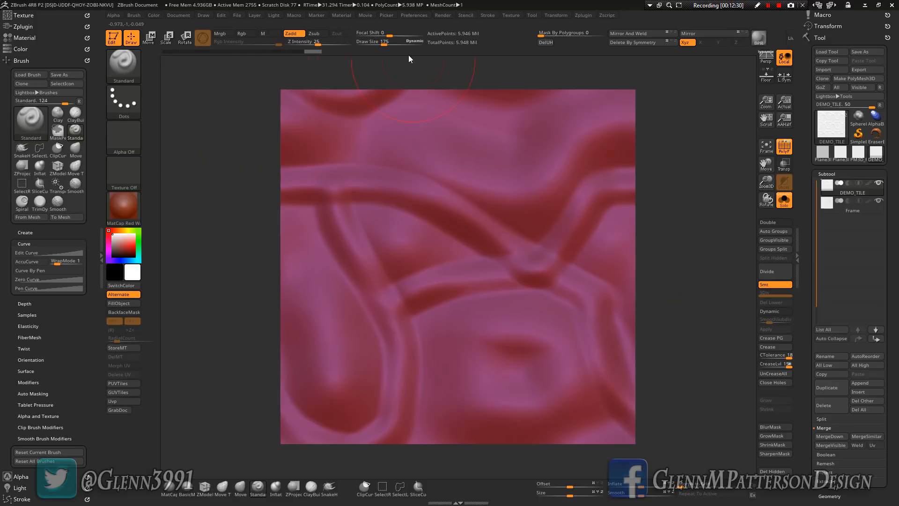
- Set the draw size to 86 and sculpt thinner raised strokes across the upper area, centre and left side of the tile
{"action": "left_click_drag", "start_coordinate": [384, 43], "coordinate": [375, 44]}
{"action": "mouse_move", "coordinate": [356, 139]}
{"action": "left_mouse_down"}
{"action": "mouse_move", "coordinate": [386, 159]}
{"action": "mouse_move", "coordinate": [428, 140]}
{"action": "mouse_move", "coordinate": [496, 138]}
{"action": "mouse_move", "coordinate": [557, 184]}
{"action": "left_mouse_up"}
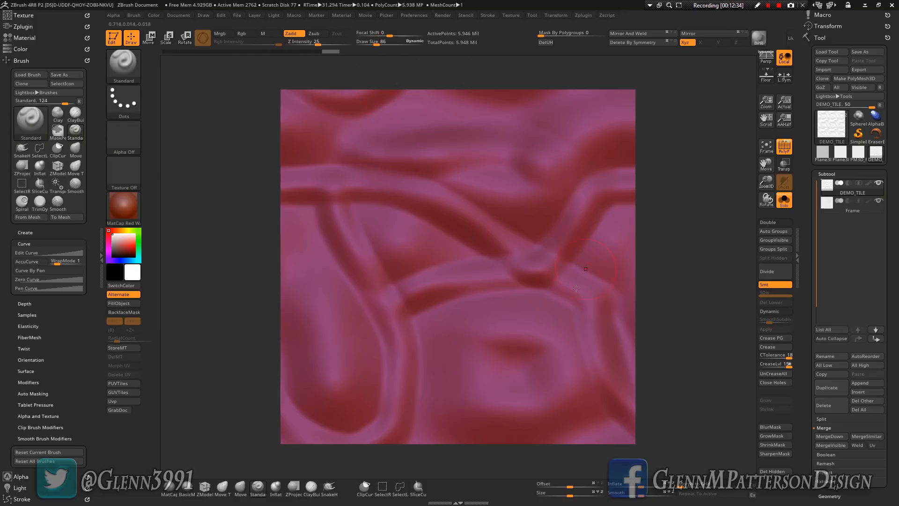
{"action": "left_click_drag", "start_coordinate": [527, 374], "coordinate": [345, 262]}
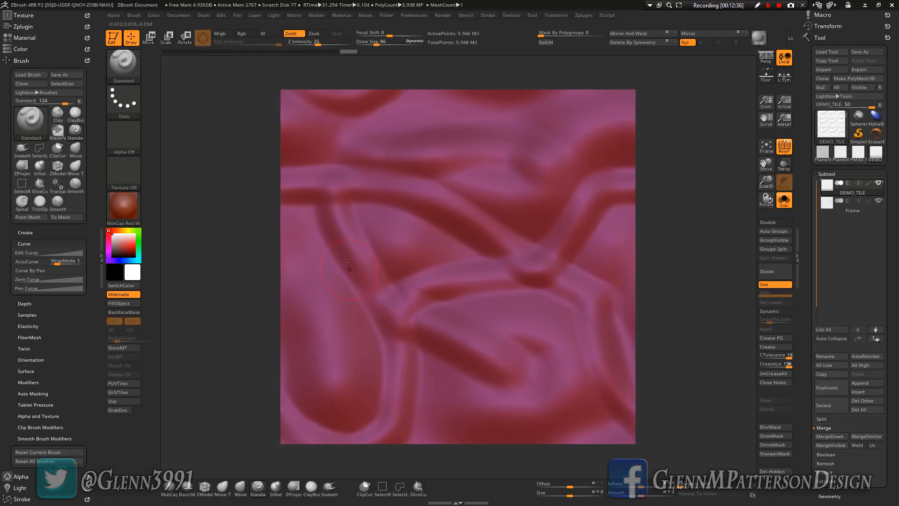
{"action": "mouse_move", "coordinate": [292, 202]}
{"action": "left_mouse_down"}
{"action": "mouse_move", "coordinate": [318, 223]}
{"action": "mouse_move", "coordinate": [358, 304]}
{"action": "left_mouse_up"}
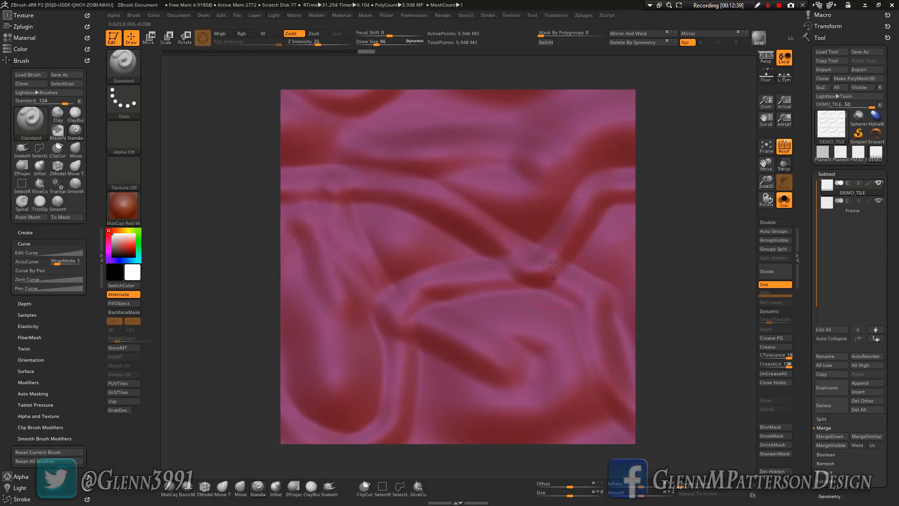
{"action": "left_click_drag", "start_coordinate": [467, 257], "coordinate": [408, 237]}
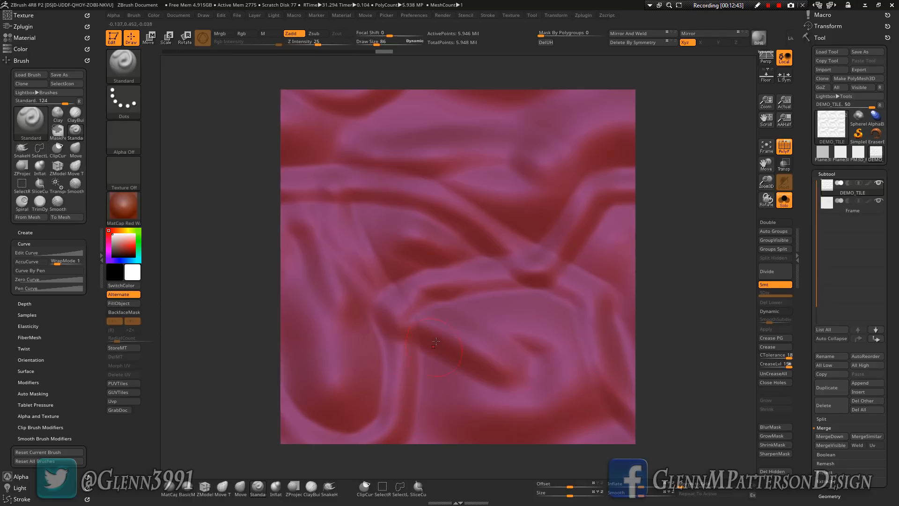
{"action": "left_click_drag", "start_coordinate": [447, 115], "coordinate": [397, 116]}
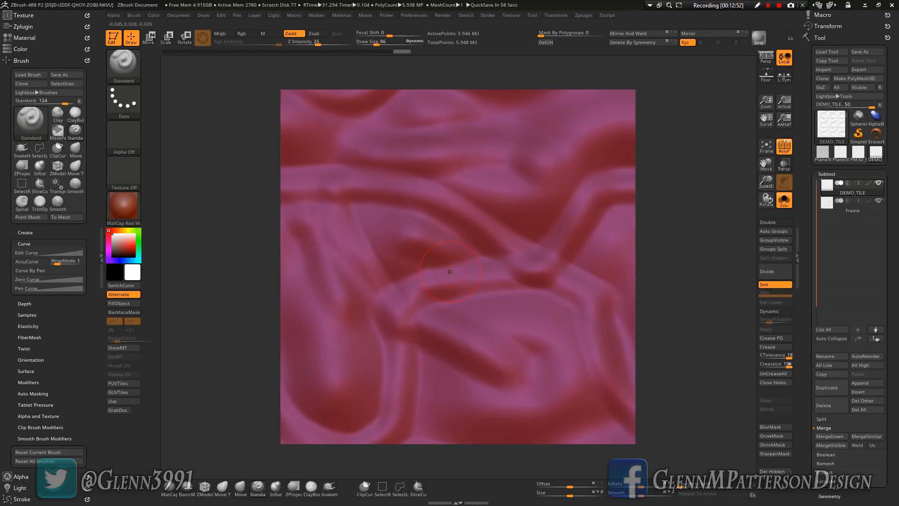
- Select the Spiral brush, set the draw size to 236, and twist the ridges near the tile's left edge into a swirl
{"action": "mouse_move", "coordinate": [121, 212]}
{"action": "left_click", "coordinate": [22, 204]}
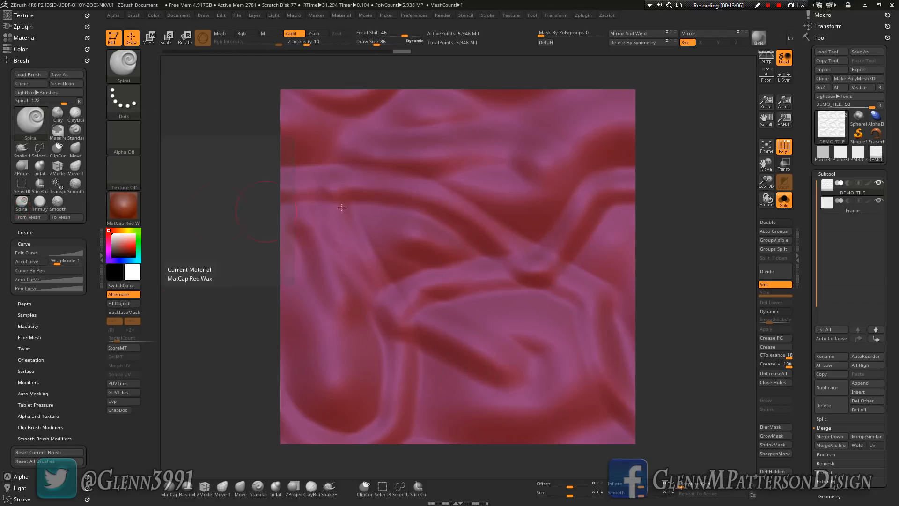
{"action": "left_click_drag", "start_coordinate": [376, 43], "coordinate": [385, 42]}
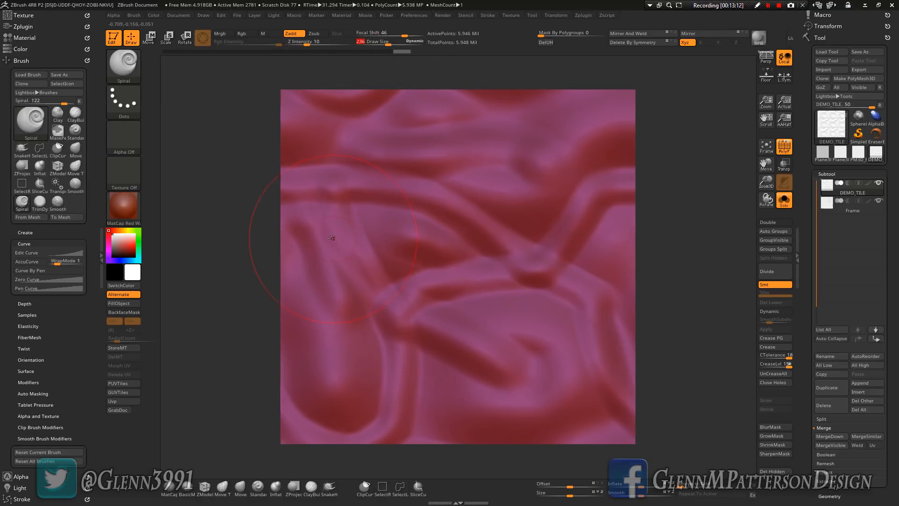
{"action": "left_click_drag", "start_coordinate": [328, 238], "coordinate": [292, 202]}
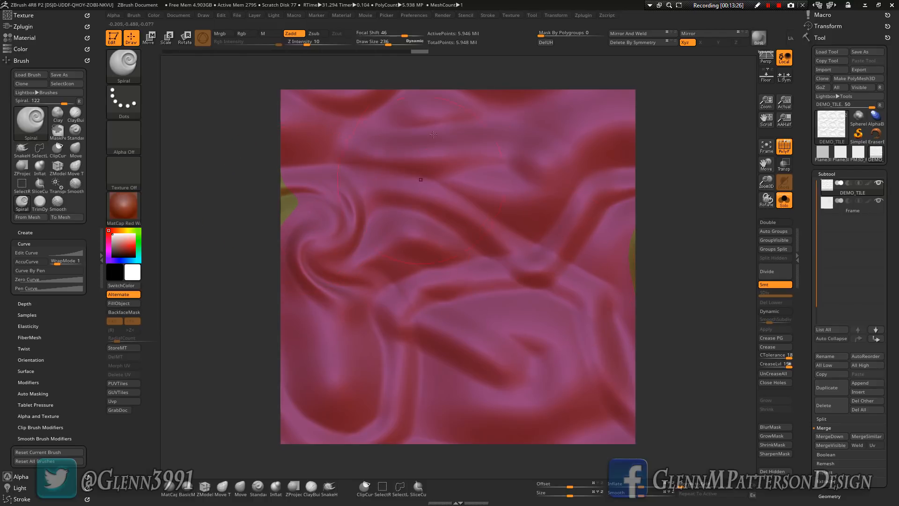
- Try large spiral twists at the tile's centre and left side with a draw size of 493, and undo them
{"action": "left_click_drag", "start_coordinate": [382, 44], "coordinate": [400, 47]}
{"action": "left_click_drag", "start_coordinate": [378, 234], "coordinate": [441, 244]}
{"action": "key", "text": "ctrl"}
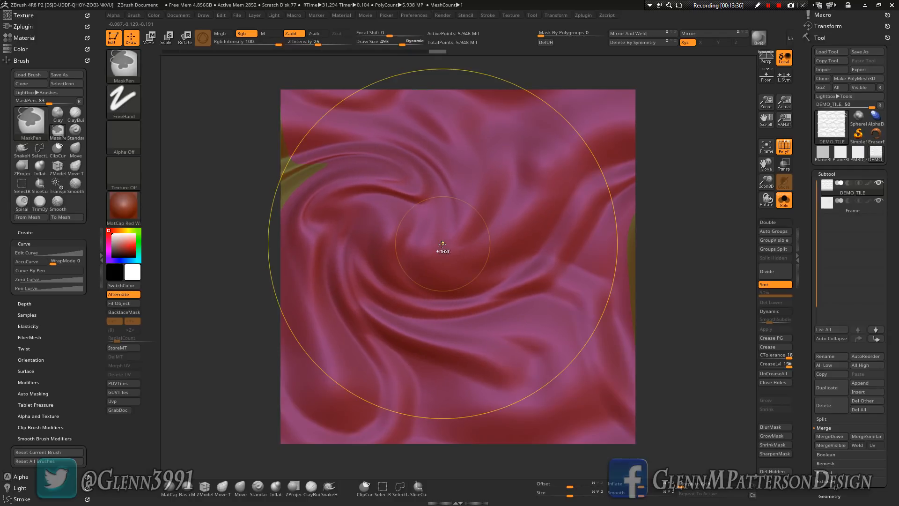
{"action": "key", "text": "ctrl+z"}
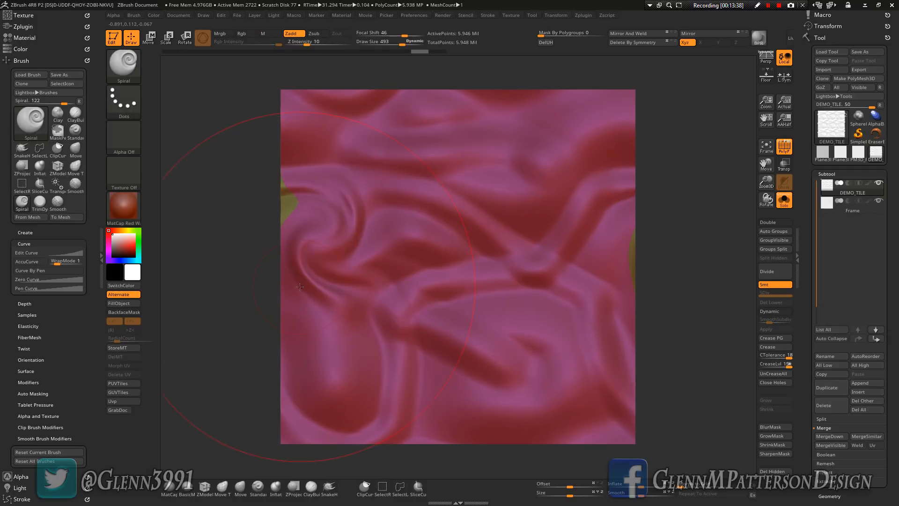
{"action": "mouse_move", "coordinate": [302, 284]}
{"action": "left_mouse_down"}
{"action": "mouse_move", "coordinate": [370, 294]}
{"action": "mouse_move", "coordinate": [286, 206]}
{"action": "left_mouse_up"}
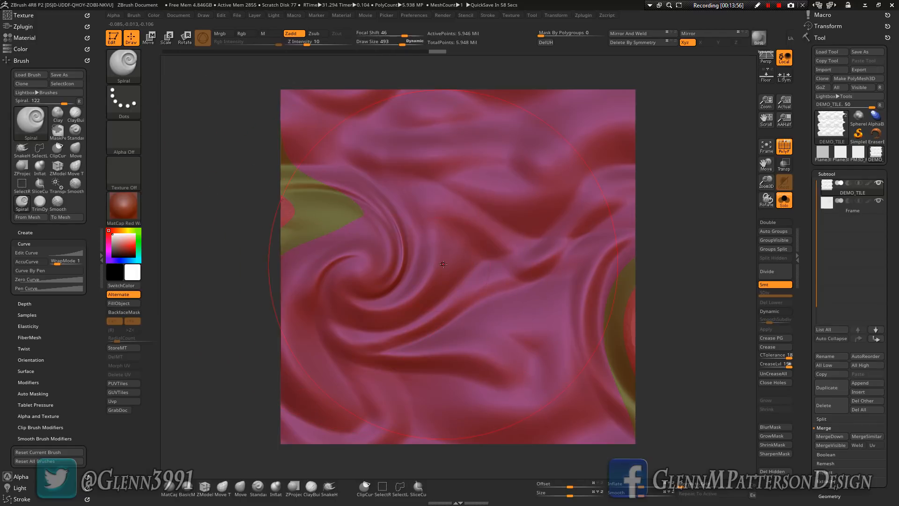
{"action": "key", "text": "ctrl+z"}
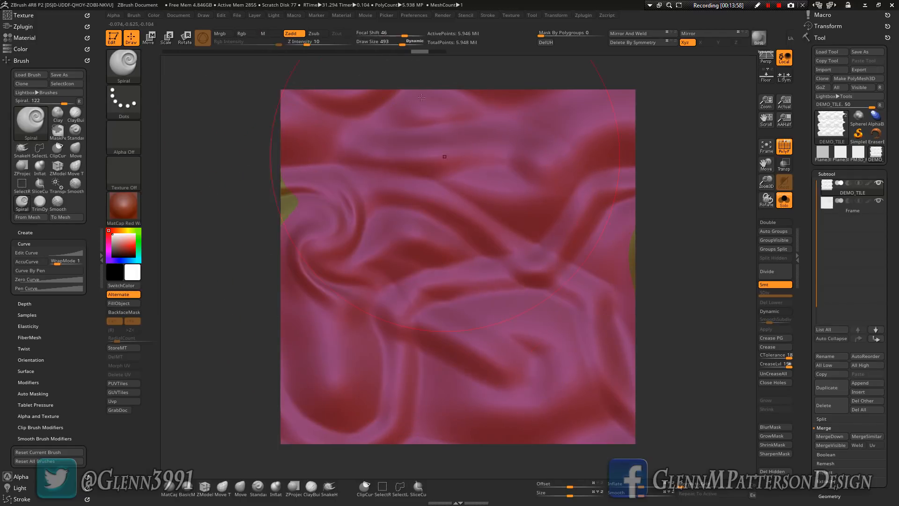
- Set the draw size to 195 and twist the ridges into smaller swirls around the tile's outer areas, wrapping over its edges
{"action": "left_click_drag", "start_coordinate": [401, 42], "coordinate": [392, 42]}
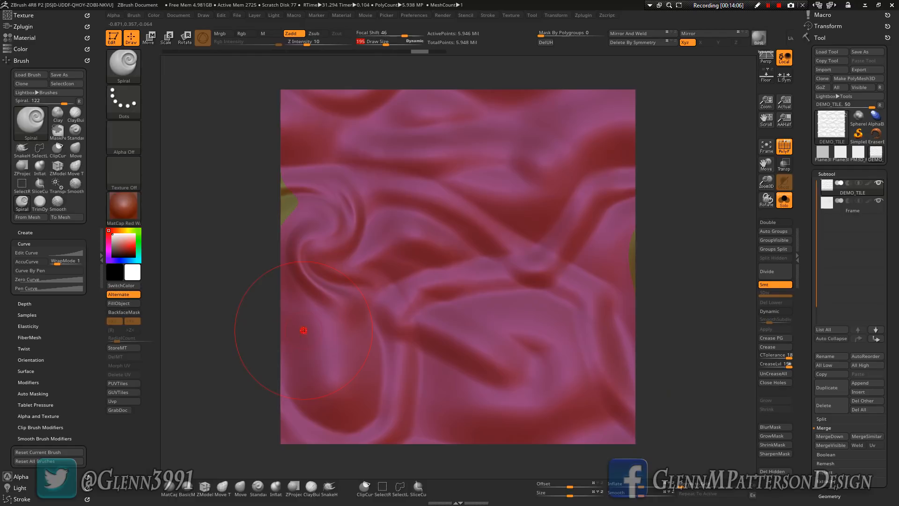
{"action": "left_click_drag", "start_coordinate": [325, 334], "coordinate": [350, 345]}
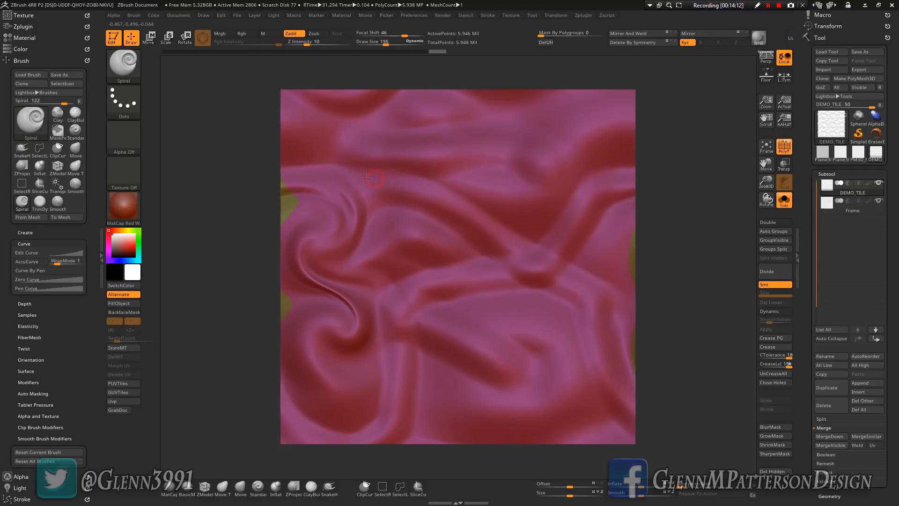
{"action": "left_click_drag", "start_coordinate": [366, 177], "coordinate": [330, 162]}
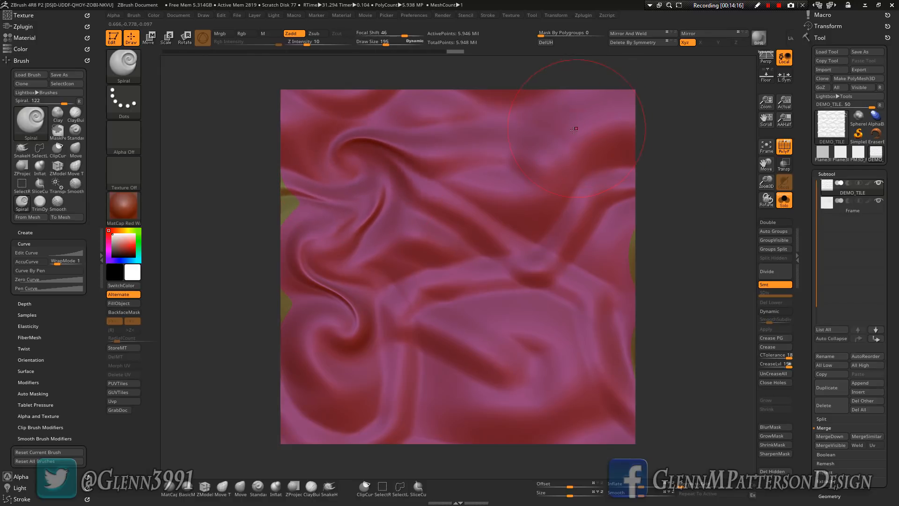
{"action": "left_click_drag", "start_coordinate": [573, 129], "coordinate": [623, 131]}
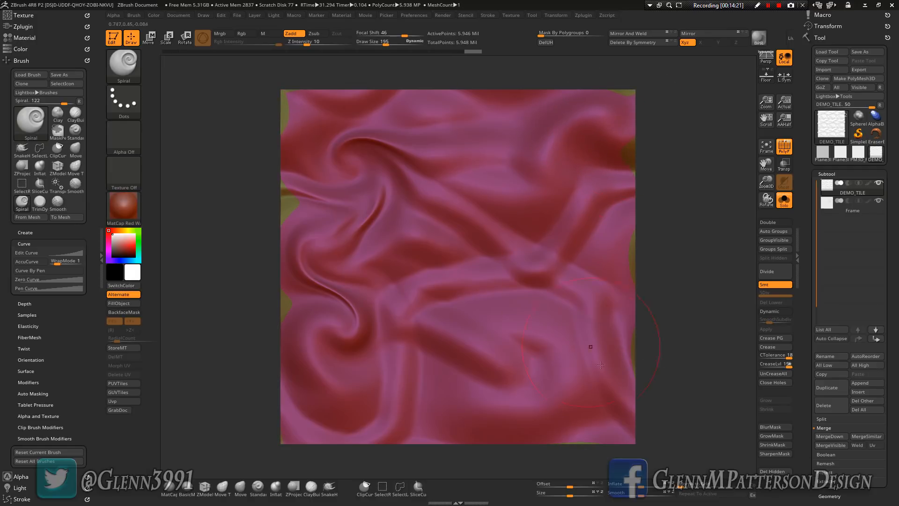
{"action": "left_click_drag", "start_coordinate": [598, 410], "coordinate": [610, 411]}
{"action": "left_click_drag", "start_coordinate": [425, 424], "coordinate": [486, 423]}
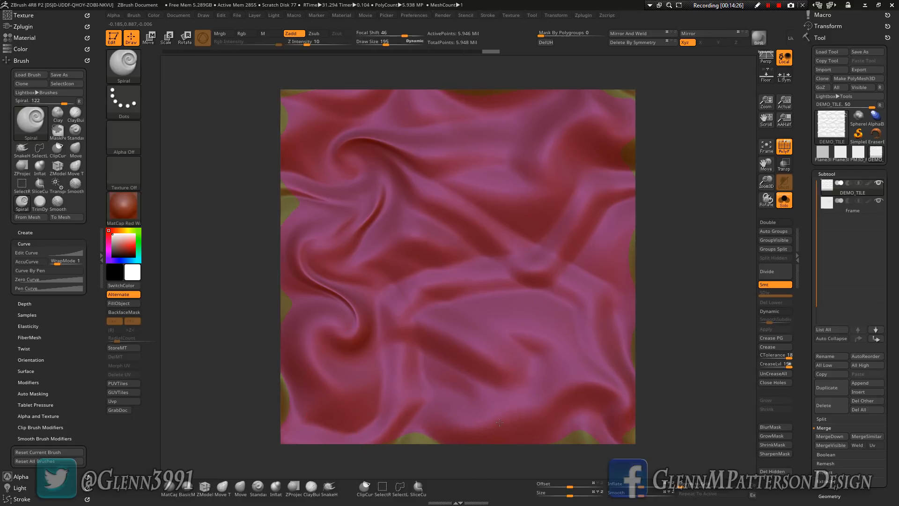
{"action": "left_click_drag", "start_coordinate": [434, 409], "coordinate": [406, 413]}
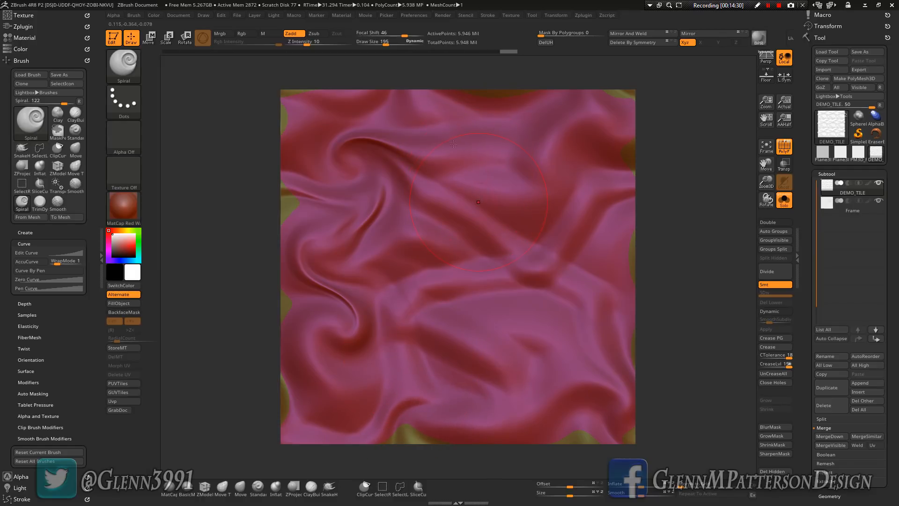
- Set the draw size to 281 and swirl the ridges in the tile's upper-right area and centre, reversing the twist in the centre
{"action": "left_click_drag", "start_coordinate": [385, 44], "coordinate": [391, 45]}
{"action": "left_click_drag", "start_coordinate": [483, 179], "coordinate": [492, 180]}
{"action": "mouse_move", "coordinate": [524, 174]}
{"action": "left_mouse_down"}
{"action": "mouse_move", "coordinate": [541, 160]}
{"action": "mouse_move", "coordinate": [549, 178]}
{"action": "mouse_move", "coordinate": [537, 201]}
{"action": "mouse_move", "coordinate": [555, 198]}
{"action": "mouse_move", "coordinate": [568, 164]}
{"action": "left_mouse_up"}
{"action": "left_click_drag", "start_coordinate": [476, 308], "coordinate": [378, 286], "text": "alt"}
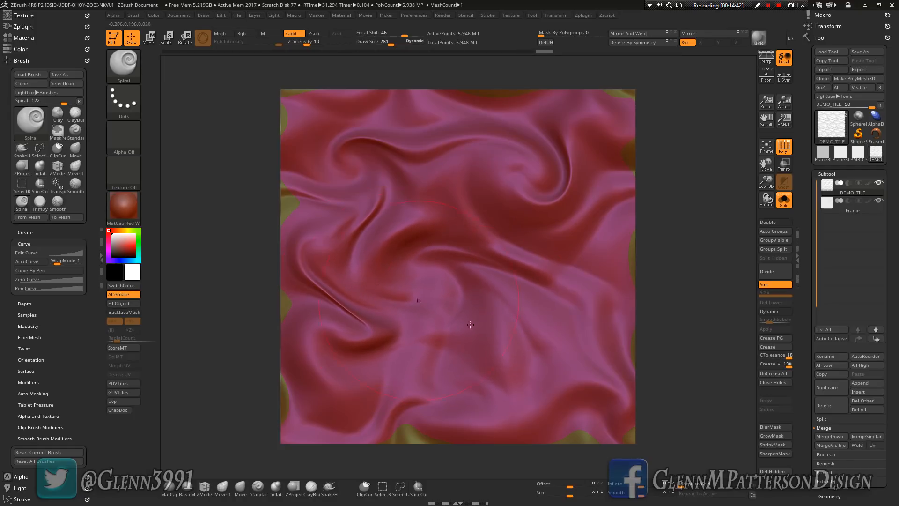
- Smooth the sharp diagonal crease on the tile's left side and the folds near its centre with Smooth Stronger
{"action": "key", "text": "shift"}
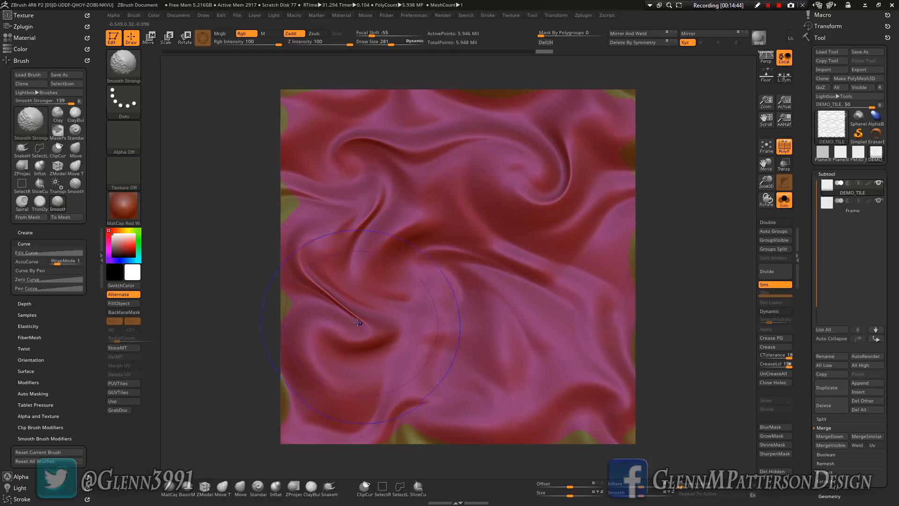
{"action": "left_click_drag", "start_coordinate": [357, 322], "coordinate": [313, 278], "text": "shift"}
{"action": "left_click_drag", "start_coordinate": [452, 323], "coordinate": [451, 320], "text": "shift"}
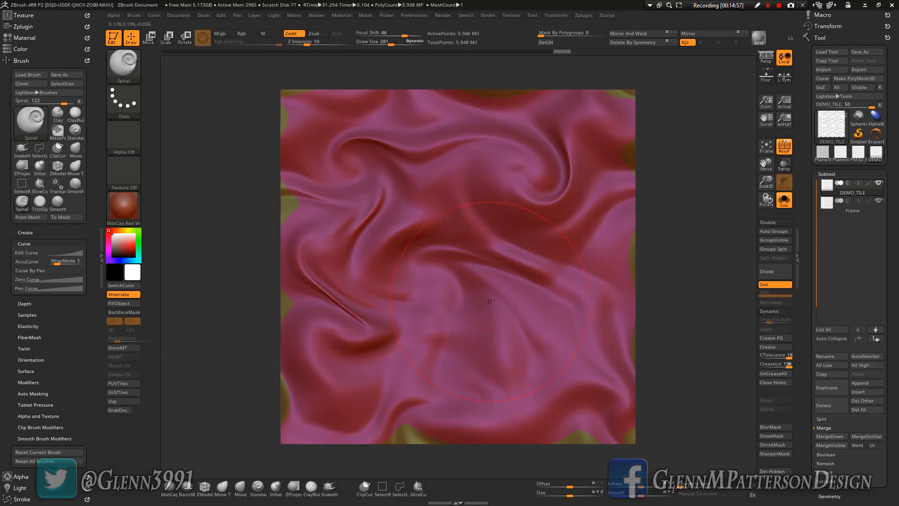
- Twist the central folds into a large spiral and swirl the surface toward the tile's right edge and lower right with the Spiral brush
{"action": "mouse_move", "coordinate": [485, 302]}
{"action": "left_mouse_down"}
{"action": "mouse_move", "coordinate": [433, 276]}
{"action": "mouse_move", "coordinate": [522, 309]}
{"action": "mouse_move", "coordinate": [439, 277]}
{"action": "mouse_move", "coordinate": [442, 323]}
{"action": "mouse_move", "coordinate": [459, 241]}
{"action": "mouse_move", "coordinate": [496, 262]}
{"action": "mouse_move", "coordinate": [552, 331]}
{"action": "mouse_move", "coordinate": [585, 312]}
{"action": "left_mouse_up"}
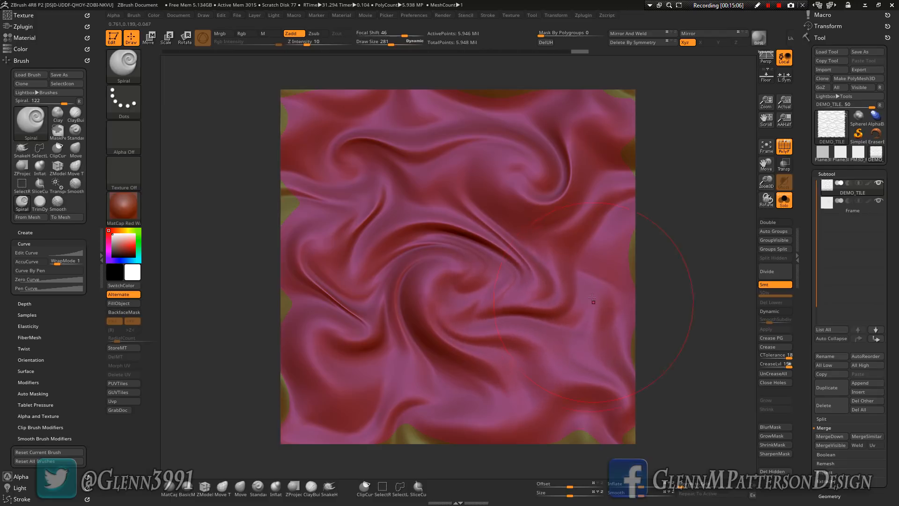
{"action": "mouse_move", "coordinate": [601, 210]}
{"action": "left_mouse_down"}
{"action": "mouse_move", "coordinate": [567, 271]}
{"action": "mouse_move", "coordinate": [605, 276]}
{"action": "left_mouse_up"}
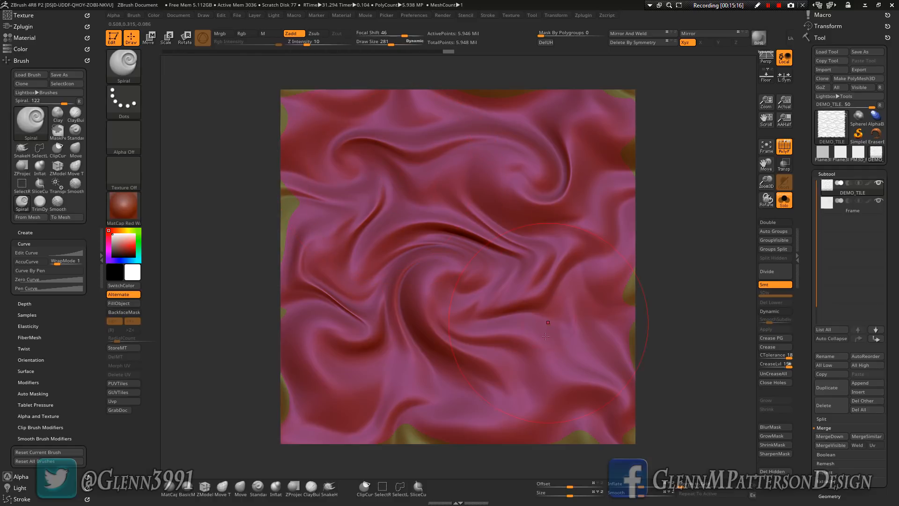
{"action": "left_click_drag", "start_coordinate": [531, 345], "coordinate": [557, 346]}
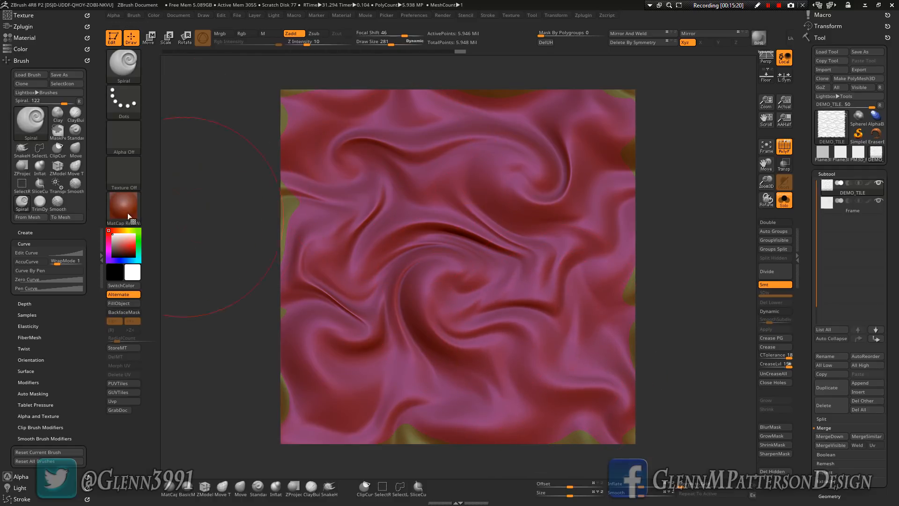
- Select the TrimDynamic brush, set its focal shift to 9, and assign Alpha 07
{"action": "left_click", "coordinate": [41, 202]}
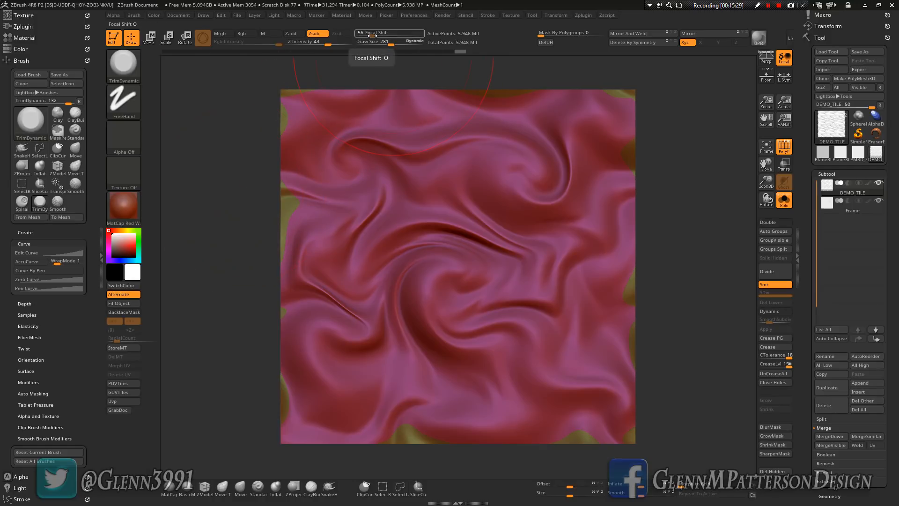
{"action": "left_click_drag", "start_coordinate": [372, 35], "coordinate": [393, 38]}
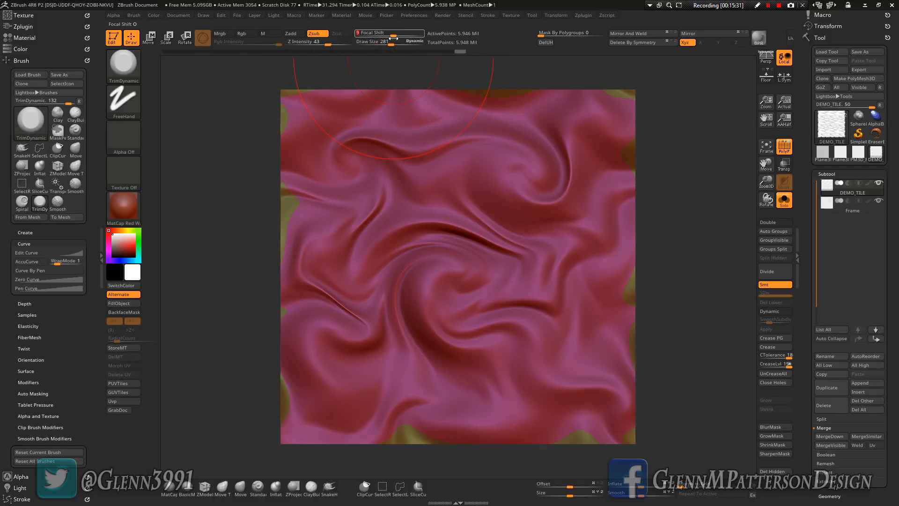
{"action": "left_click", "coordinate": [124, 142]}
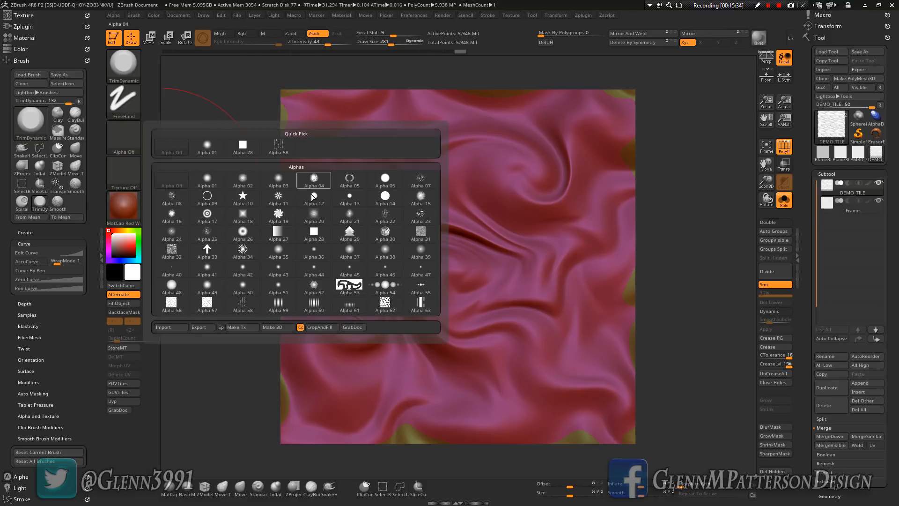
{"action": "left_click", "coordinate": [416, 180]}
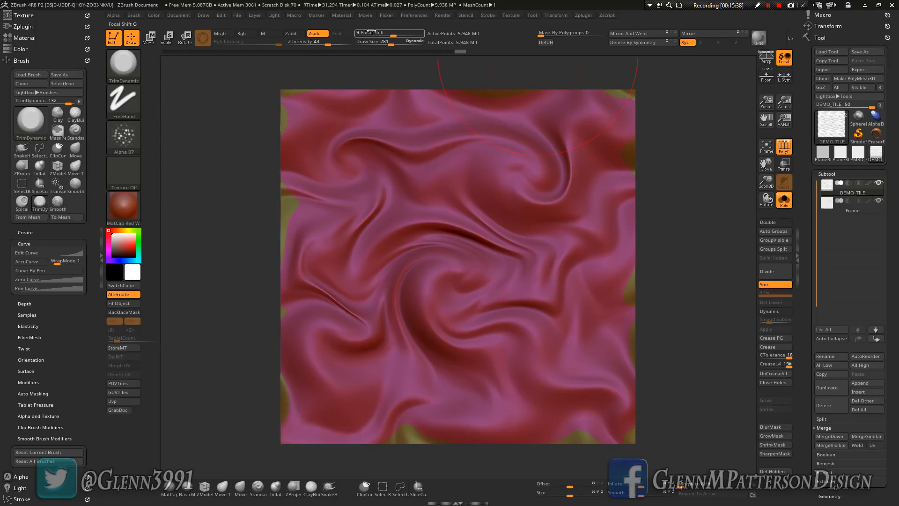
- Set the draw size to 99 and Z intensity to 86, and carve bumpy texture along the upper ridge and left fold
{"action": "left_click_drag", "start_coordinate": [388, 46], "coordinate": [378, 43]}
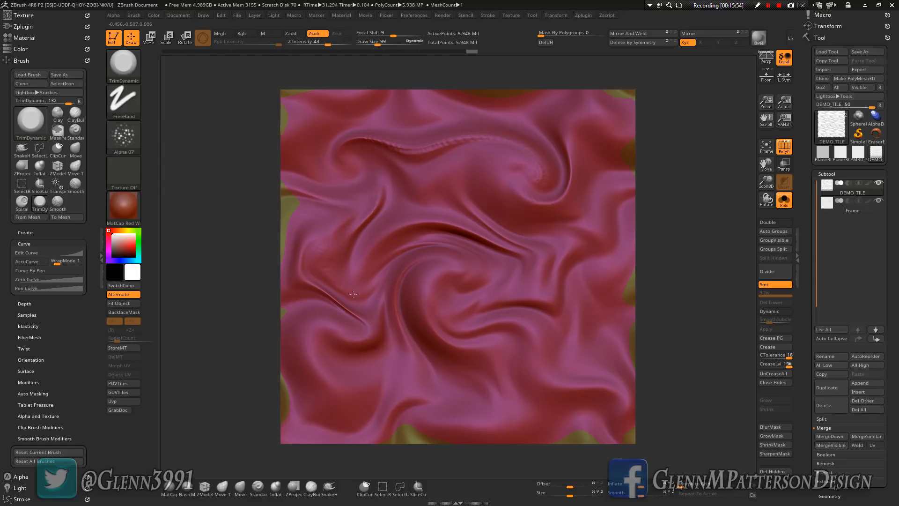
{"action": "left_click_drag", "start_coordinate": [329, 45], "coordinate": [350, 45]}
{"action": "left_click_drag", "start_coordinate": [329, 247], "coordinate": [316, 262]}
- Set the draw size to 169 and carve bumpy scale texture along the swirls and folds all around the tile
{"action": "left_click_drag", "start_coordinate": [377, 45], "coordinate": [383, 45]}
{"action": "left_click_drag", "start_coordinate": [333, 229], "coordinate": [328, 264]}
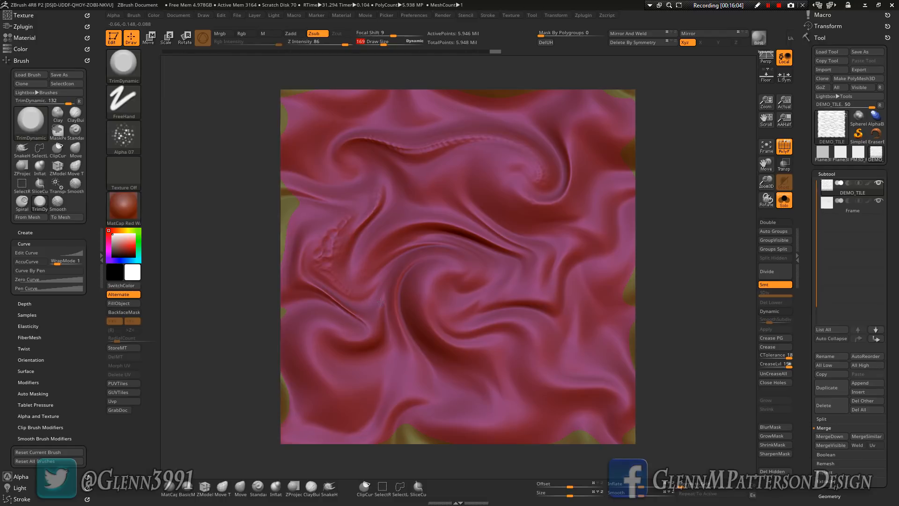
{"action": "mouse_move", "coordinate": [380, 301]}
{"action": "left_mouse_down"}
{"action": "mouse_move", "coordinate": [416, 267]}
{"action": "mouse_move", "coordinate": [423, 318]}
{"action": "mouse_move", "coordinate": [447, 346]}
{"action": "mouse_move", "coordinate": [496, 361]}
{"action": "left_mouse_up"}
{"action": "left_click_drag", "start_coordinate": [563, 393], "coordinate": [618, 396]}
{"action": "mouse_move", "coordinate": [569, 141]}
{"action": "left_mouse_down"}
{"action": "mouse_move", "coordinate": [581, 173]}
{"action": "mouse_move", "coordinate": [564, 208]}
{"action": "mouse_move", "coordinate": [489, 194]}
{"action": "mouse_move", "coordinate": [478, 169]}
{"action": "mouse_move", "coordinate": [500, 149]}
{"action": "left_mouse_up"}
{"action": "mouse_move", "coordinate": [393, 338]}
{"action": "left_mouse_down"}
{"action": "mouse_move", "coordinate": [374, 338]}
{"action": "mouse_move", "coordinate": [344, 389]}
{"action": "mouse_move", "coordinate": [309, 339]}
{"action": "left_mouse_up"}
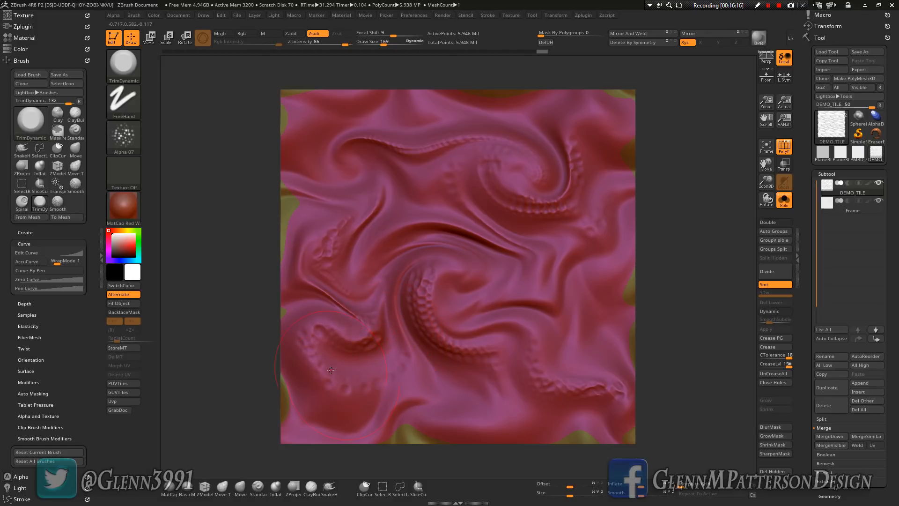
{"action": "left_click_drag", "start_coordinate": [370, 390], "coordinate": [355, 428]}
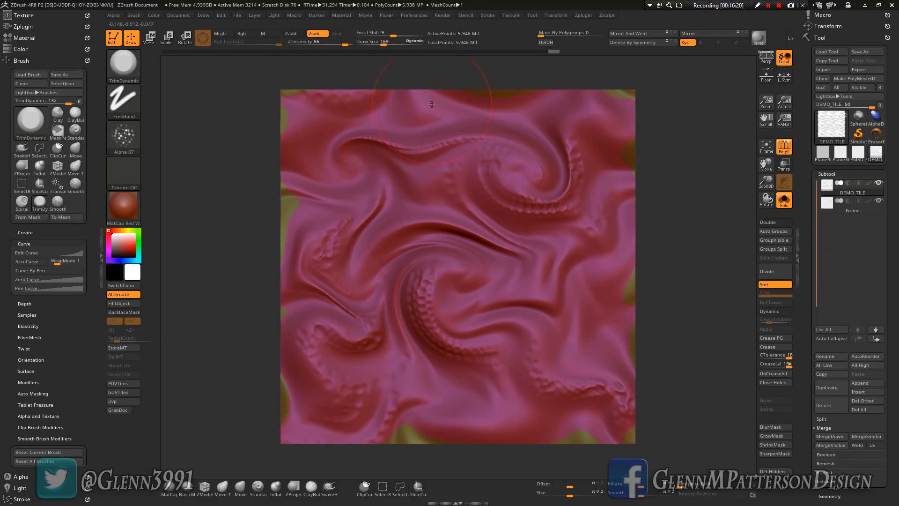
{"action": "mouse_move", "coordinate": [450, 111]}
{"action": "left_mouse_down"}
{"action": "mouse_move", "coordinate": [564, 120]}
{"action": "mouse_move", "coordinate": [603, 130]}
{"action": "mouse_move", "coordinate": [611, 142]}
{"action": "left_mouse_up"}
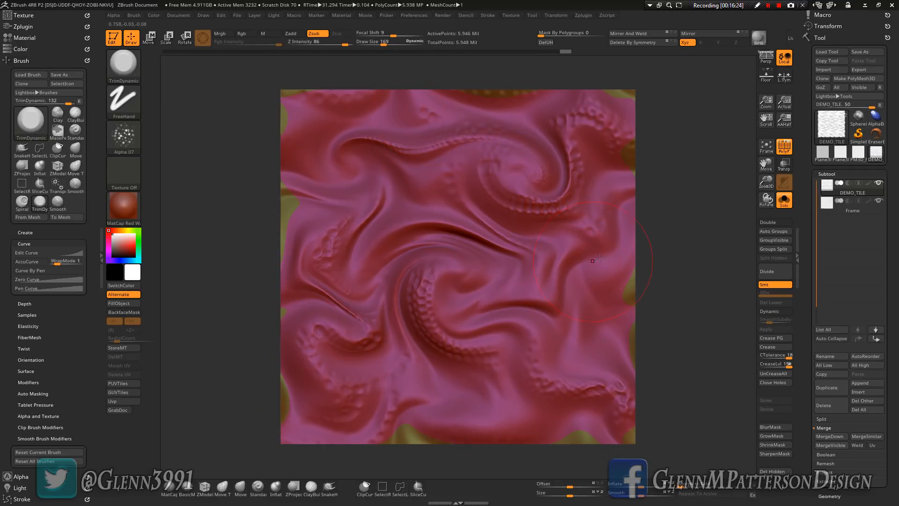
- Carve bumpy scale texture into the folds right of the central spiral, and set the draw size to 86
{"action": "left_click", "coordinate": [566, 293]}
{"action": "left_click", "coordinate": [517, 292]}
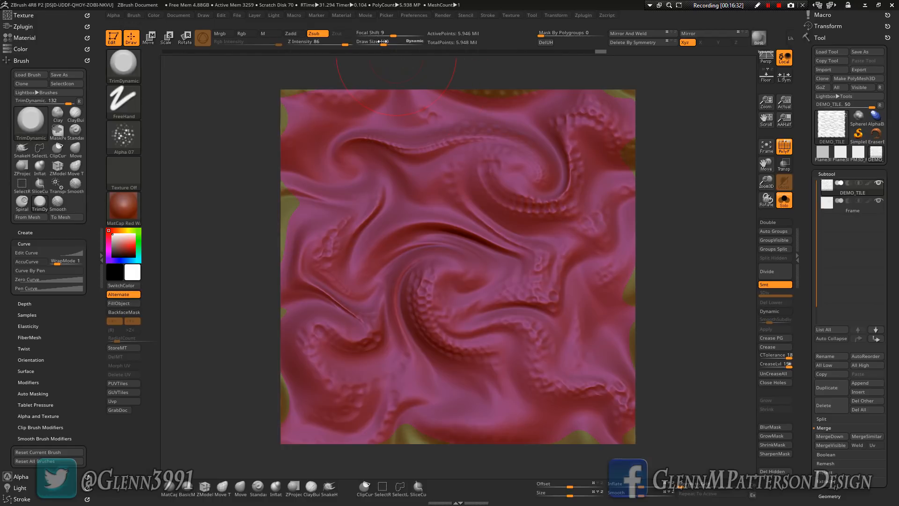
{"action": "left_click_drag", "start_coordinate": [384, 42], "coordinate": [375, 41]}
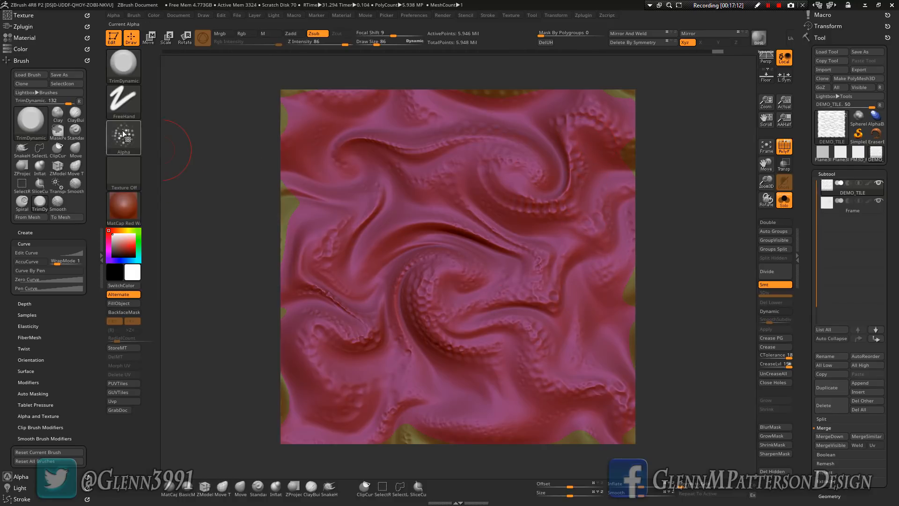
- Switch the stroke to Spray and spray clustered bumps over the tile's upper-left swirl and left folds
{"action": "left_click", "coordinate": [122, 104]}
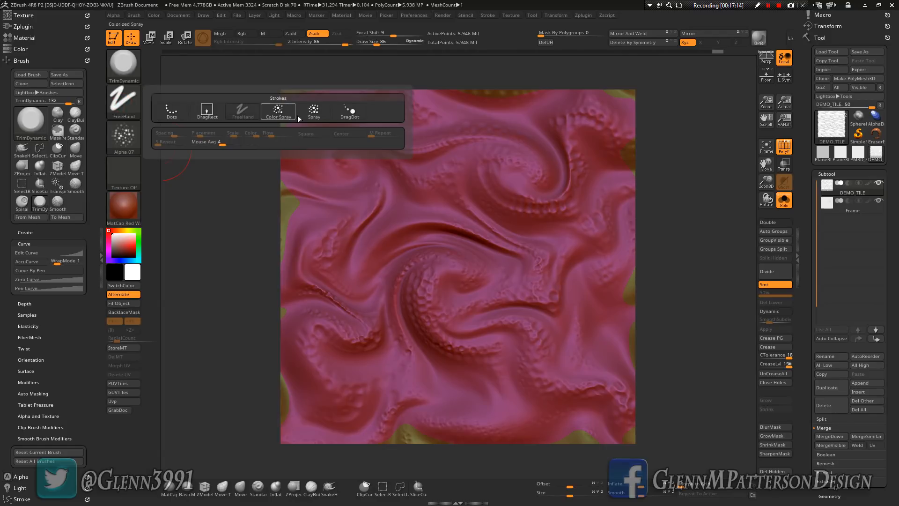
{"action": "left_click", "coordinate": [311, 113]}
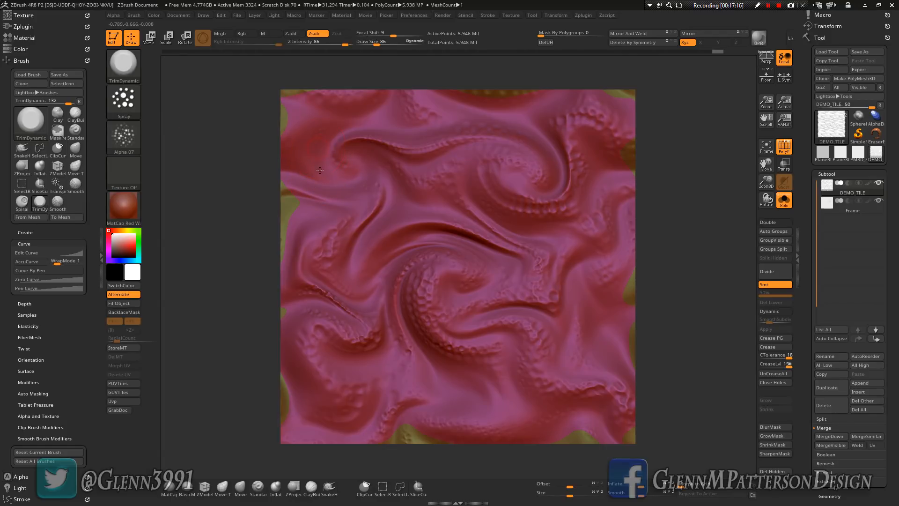
{"action": "mouse_move", "coordinate": [320, 170]}
{"action": "left_mouse_down"}
{"action": "mouse_move", "coordinate": [367, 179]}
{"action": "mouse_move", "coordinate": [396, 210]}
{"action": "left_mouse_up"}
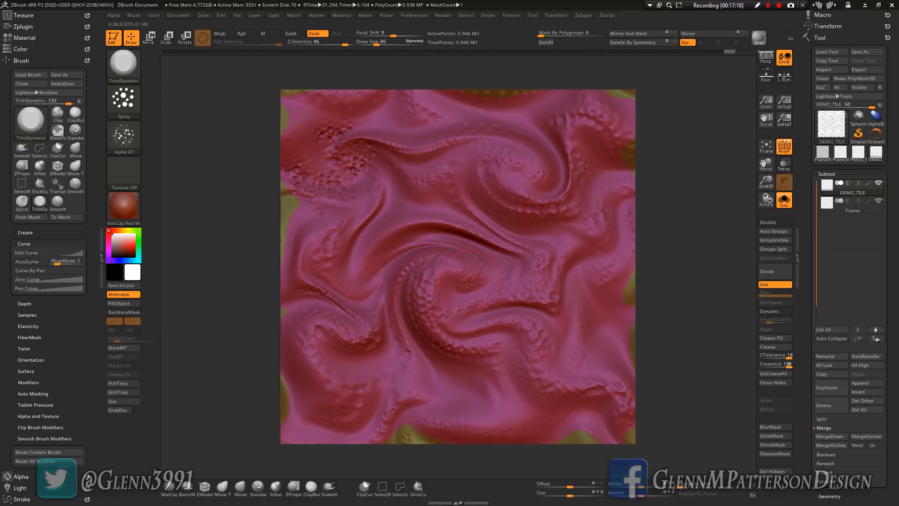
{"action": "left_click_drag", "start_coordinate": [318, 274], "coordinate": [361, 270]}
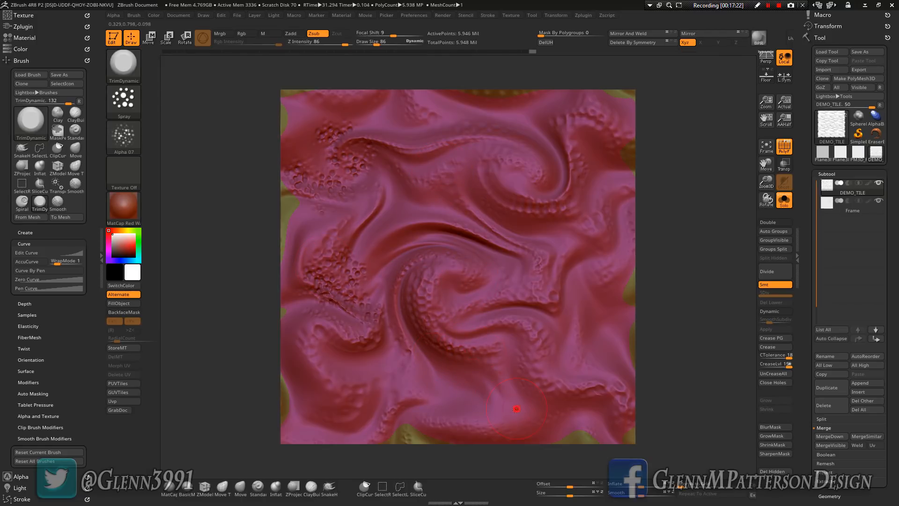
- Spray clustered bumps along the tile's lower edge, right side, upper-right corner, top ridge and upper-left corner
{"action": "mouse_move", "coordinate": [519, 398]}
{"action": "left_mouse_down"}
{"action": "mouse_move", "coordinate": [498, 424]}
{"action": "mouse_move", "coordinate": [447, 421]}
{"action": "left_mouse_up"}
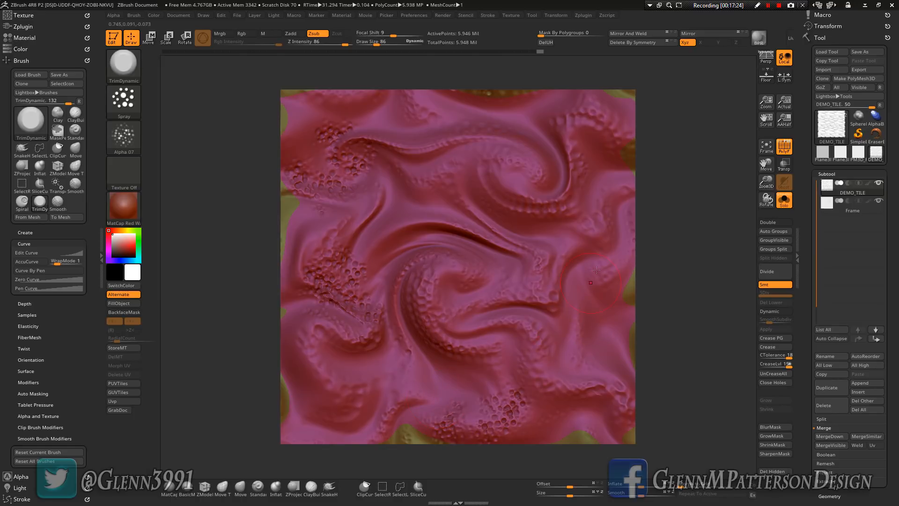
{"action": "mouse_move", "coordinate": [601, 267]}
{"action": "left_mouse_down"}
{"action": "mouse_move", "coordinate": [585, 262]}
{"action": "mouse_move", "coordinate": [609, 229]}
{"action": "mouse_move", "coordinate": [599, 206]}
{"action": "left_mouse_up"}
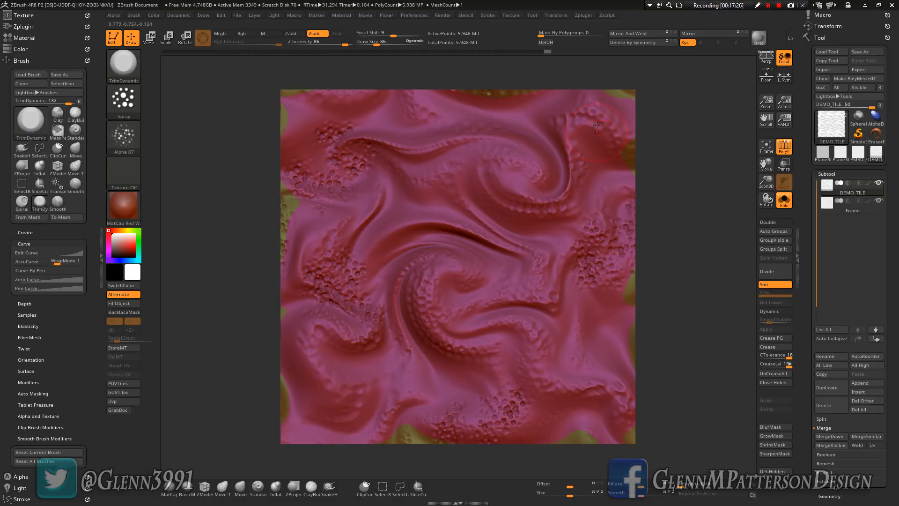
{"action": "left_click_drag", "start_coordinate": [604, 123], "coordinate": [626, 106]}
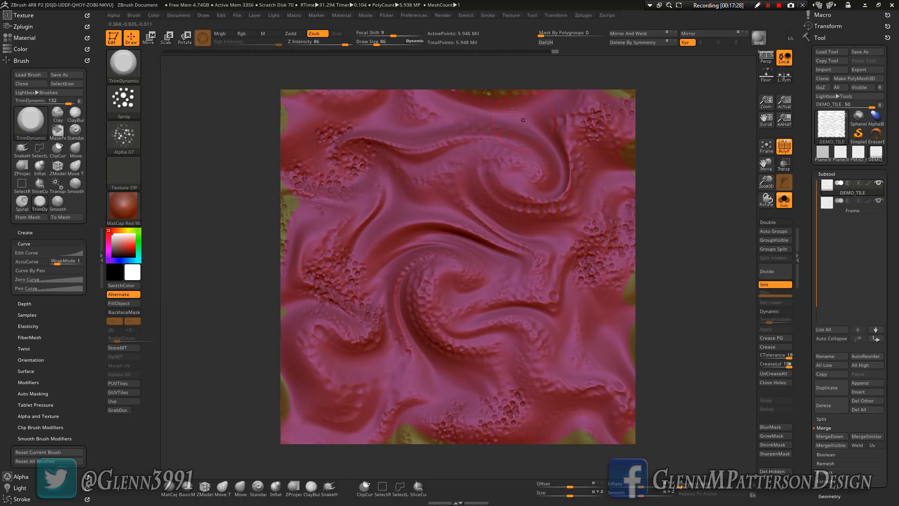
{"action": "left_click_drag", "start_coordinate": [491, 103], "coordinate": [525, 104]}
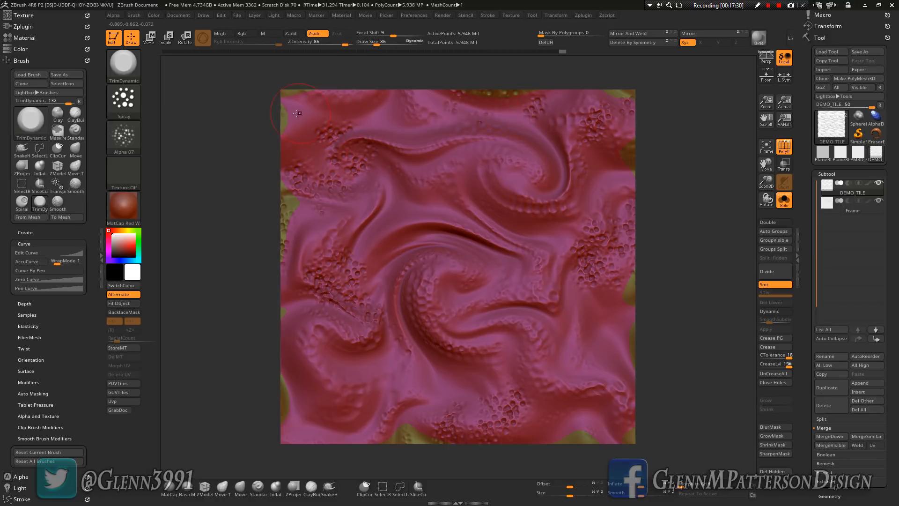
{"action": "mouse_move", "coordinate": [290, 123]}
{"action": "left_mouse_down"}
{"action": "mouse_move", "coordinate": [296, 109]}
{"action": "mouse_move", "coordinate": [315, 113]}
{"action": "mouse_move", "coordinate": [300, 127]}
{"action": "left_mouse_up"}
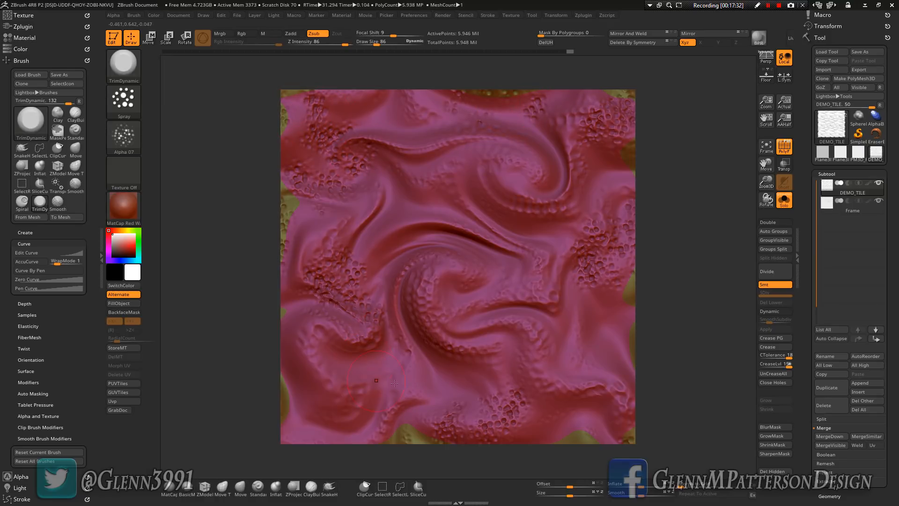
- Spray clustered bumps over the lower-left fold, along the central ridge and down the fold at lower right
{"action": "mouse_move", "coordinate": [389, 368]}
{"action": "left_mouse_down"}
{"action": "mouse_move", "coordinate": [372, 389]}
{"action": "mouse_move", "coordinate": [388, 407]}
{"action": "mouse_move", "coordinate": [336, 381]}
{"action": "left_mouse_up"}
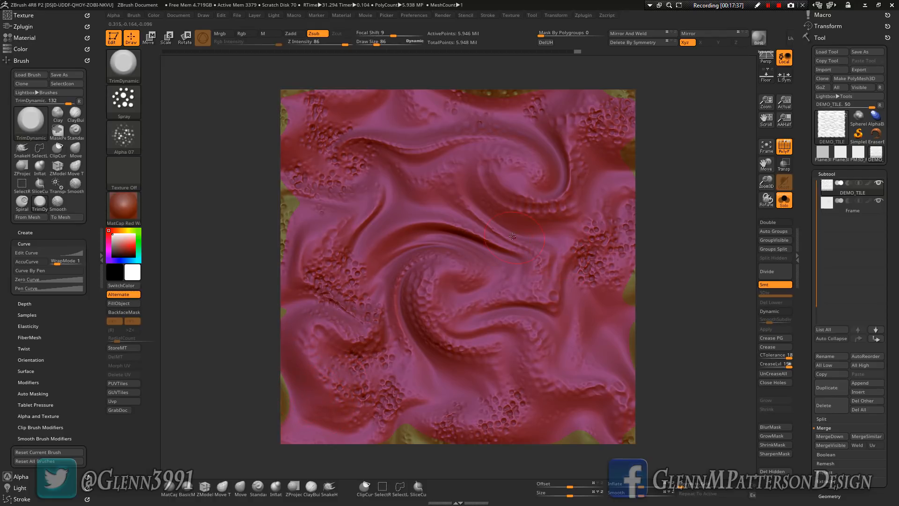
{"action": "mouse_move", "coordinate": [469, 213]}
{"action": "left_mouse_down"}
{"action": "mouse_move", "coordinate": [449, 194]}
{"action": "mouse_move", "coordinate": [513, 251]}
{"action": "mouse_move", "coordinate": [459, 213]}
{"action": "left_mouse_up"}
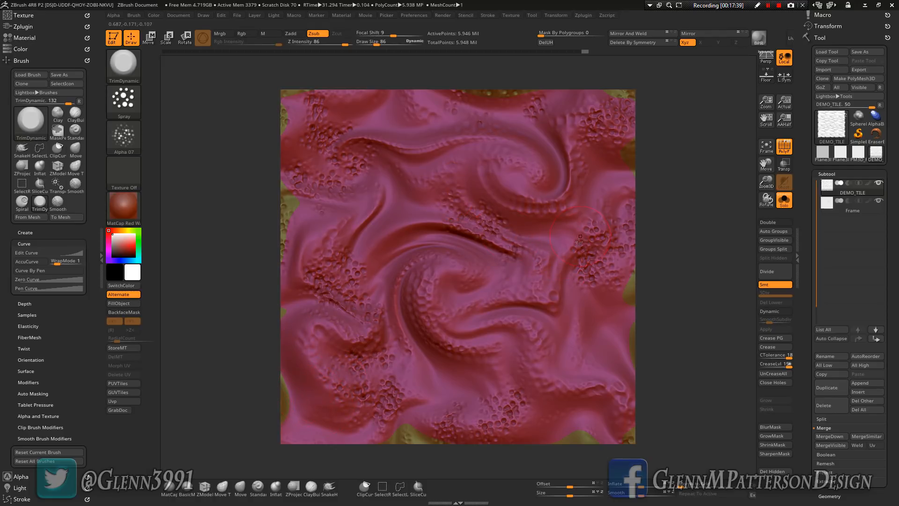
{"action": "mouse_move", "coordinate": [568, 324]}
{"action": "left_mouse_down"}
{"action": "mouse_move", "coordinate": [574, 295]}
{"action": "mouse_move", "coordinate": [536, 344]}
{"action": "mouse_move", "coordinate": [578, 349]}
{"action": "mouse_move", "coordinate": [559, 366]}
{"action": "left_mouse_up"}
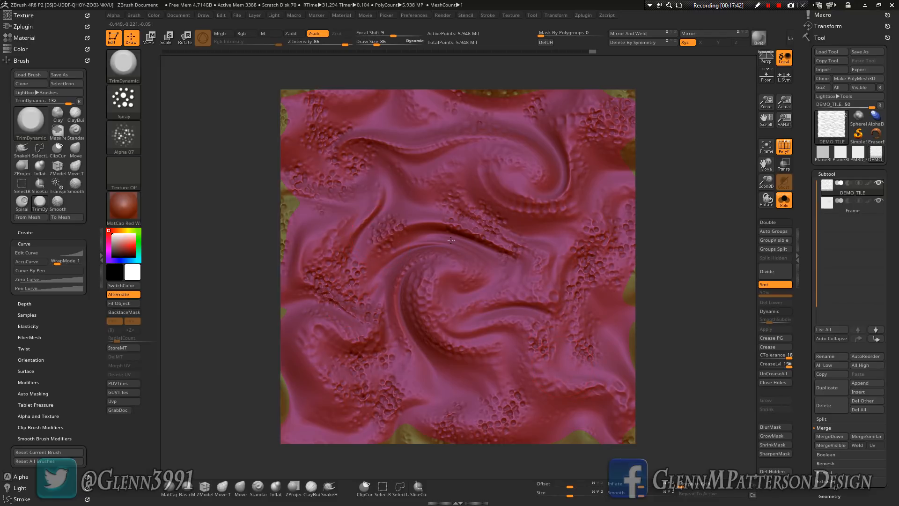
- Set the draw size to 39 and spray finer bumps along the top ridge, upper-right swirl and left folds
{"action": "left_click_drag", "start_coordinate": [376, 43], "coordinate": [370, 42]}
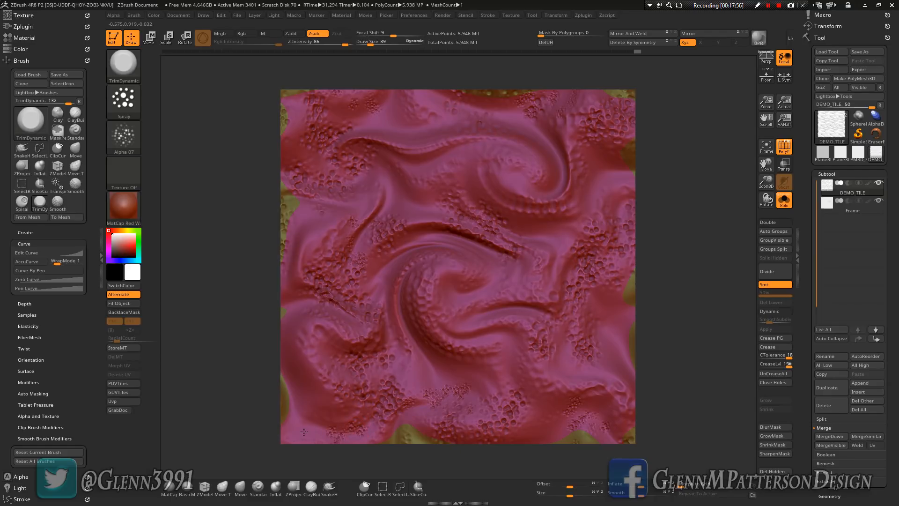
{"action": "left_click_drag", "start_coordinate": [504, 109], "coordinate": [519, 125]}
{"action": "left_click_drag", "start_coordinate": [556, 183], "coordinate": [510, 214]}
{"action": "left_click_drag", "start_coordinate": [287, 269], "coordinate": [361, 299]}
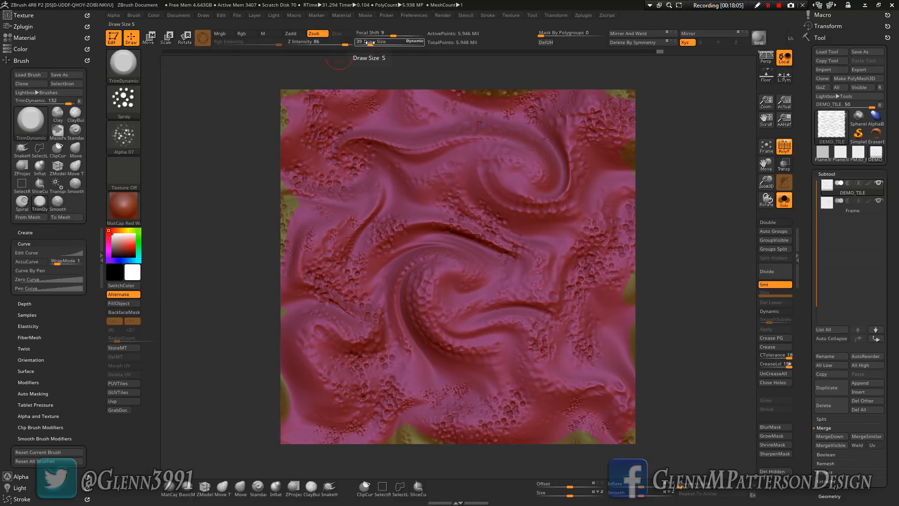
- Set the Z intensity to 30 and spray faint bumps across the smoother areas, raising the draw size to 90
{"action": "left_click_drag", "start_coordinate": [346, 41], "coordinate": [321, 41]}
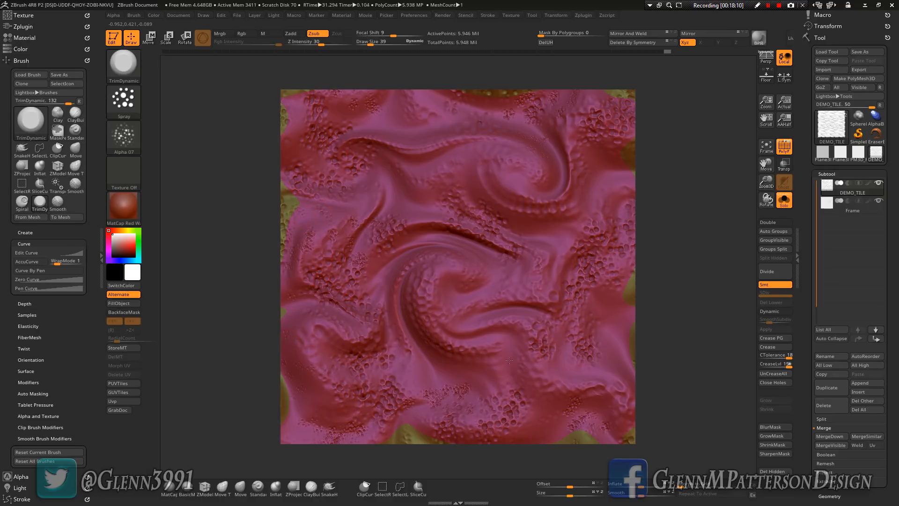
{"action": "left_click_drag", "start_coordinate": [509, 360], "coordinate": [509, 357]}
{"action": "left_click_drag", "start_coordinate": [370, 43], "coordinate": [376, 44]}
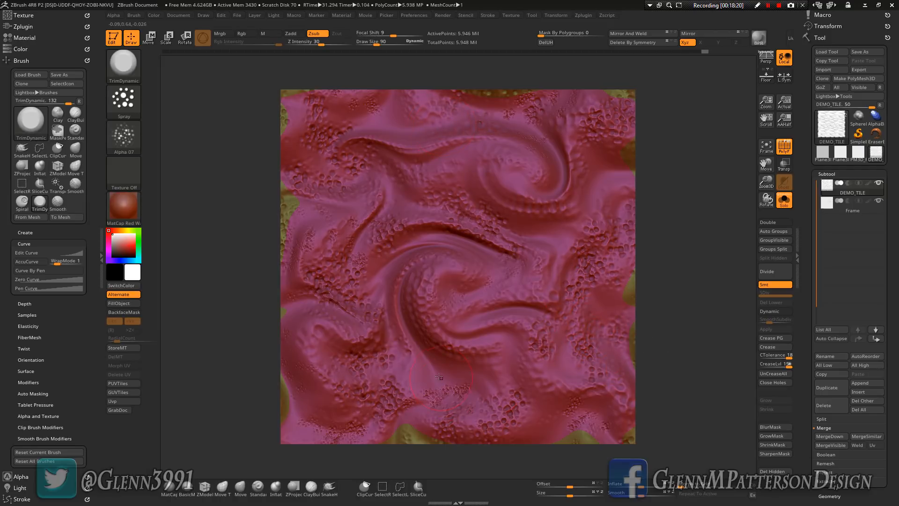
- Turn off the PolyFrame display and apply BasicMaterial to the tile
{"action": "left_click", "coordinate": [781, 156]}
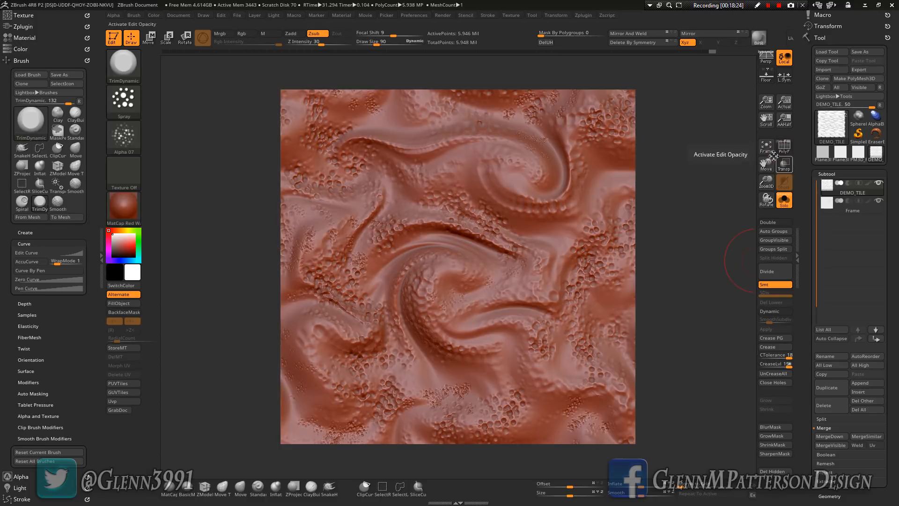
{"action": "left_click", "coordinate": [186, 491]}
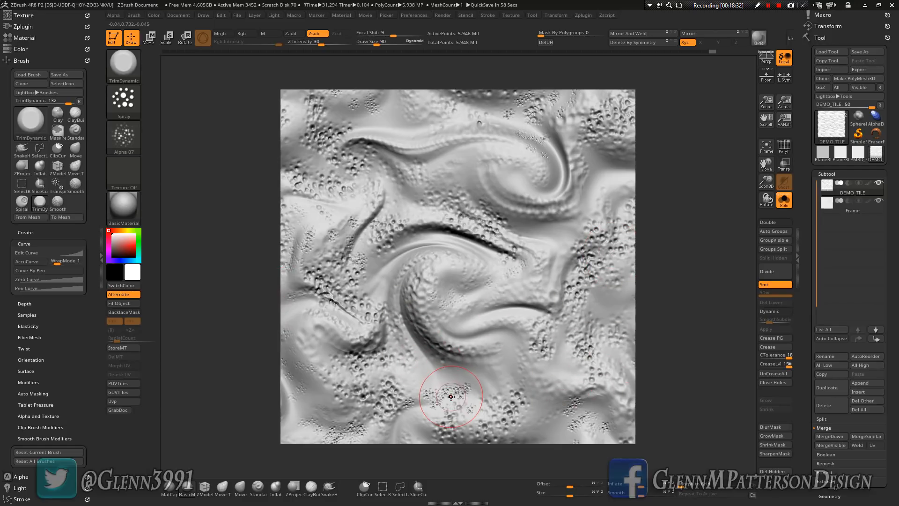
- Smooth the bumpy texture at the tile's lower centre, lower left, left folds and central ridge with the Smooth Stronger brush
{"action": "left_click_drag", "start_coordinate": [452, 392], "coordinate": [454, 392], "text": "shift"}
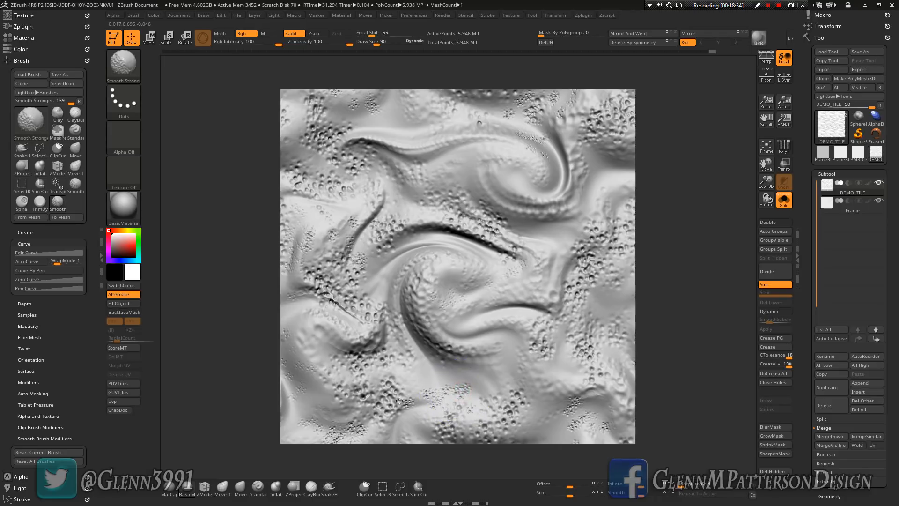
{"action": "mouse_move", "coordinate": [399, 401]}
{"action": "left_mouse_down", "text": "shift"}
{"action": "mouse_move", "coordinate": [338, 413]}
{"action": "mouse_move", "coordinate": [326, 424]}
{"action": "left_mouse_up", "text": "shift"}
{"action": "left_click_drag", "start_coordinate": [299, 376], "coordinate": [301, 371], "text": "shift"}
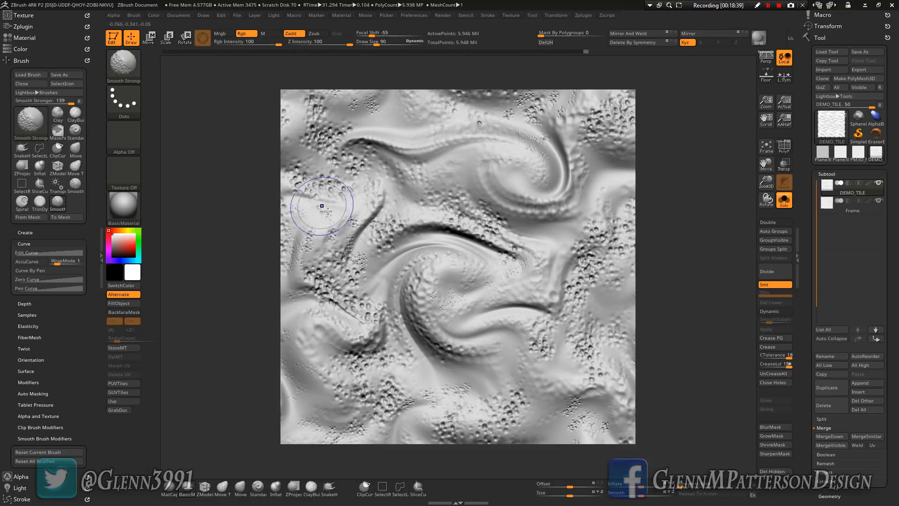
{"action": "left_click_drag", "start_coordinate": [327, 211], "coordinate": [336, 234], "text": "shift"}
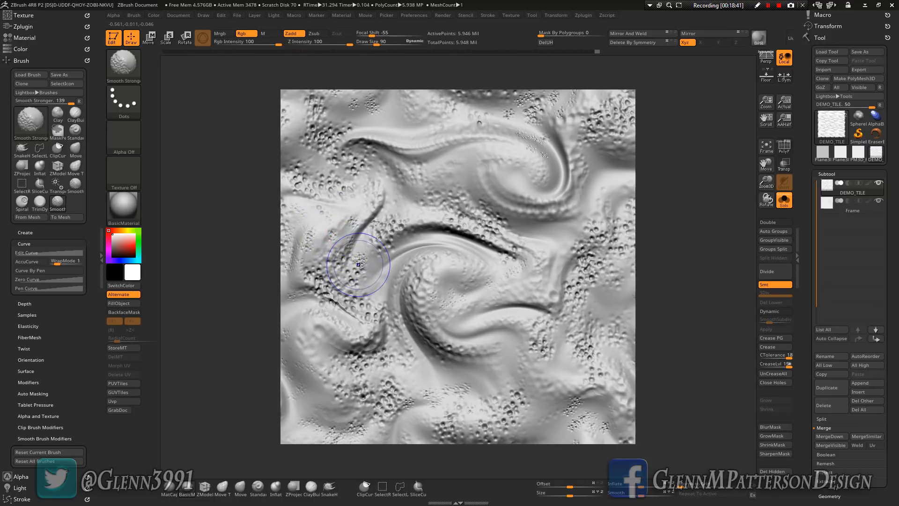
{"action": "left_click_drag", "start_coordinate": [359, 266], "coordinate": [360, 260], "text": "shift"}
{"action": "left_click_drag", "start_coordinate": [482, 218], "coordinate": [502, 234], "text": "shift"}
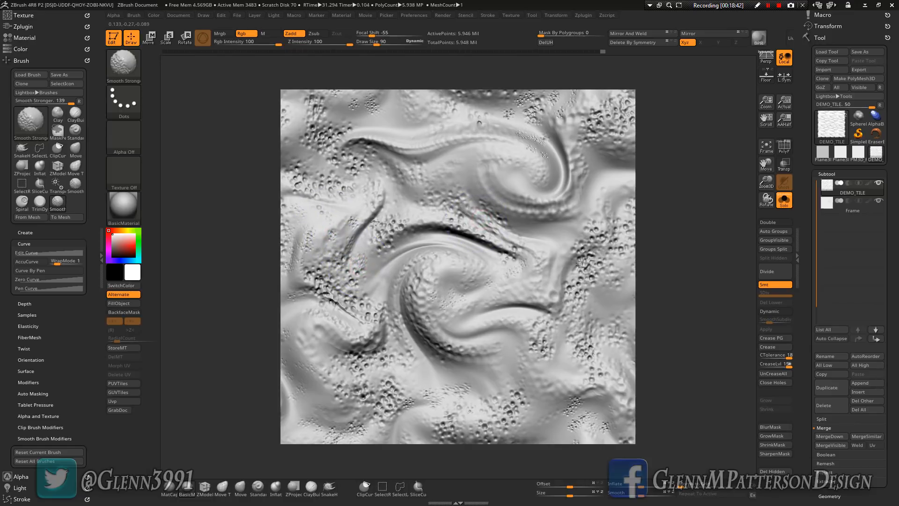
- Smooth the bumps on the upper-right swirl, top edge, right side, lower edge and lower-left fold
{"action": "left_click_drag", "start_coordinate": [532, 141], "coordinate": [536, 142], "text": "shift"}
{"action": "left_click_drag", "start_coordinate": [544, 102], "coordinate": [541, 100], "text": "shift"}
{"action": "left_click_drag", "start_coordinate": [373, 108], "coordinate": [368, 105], "text": "shift"}
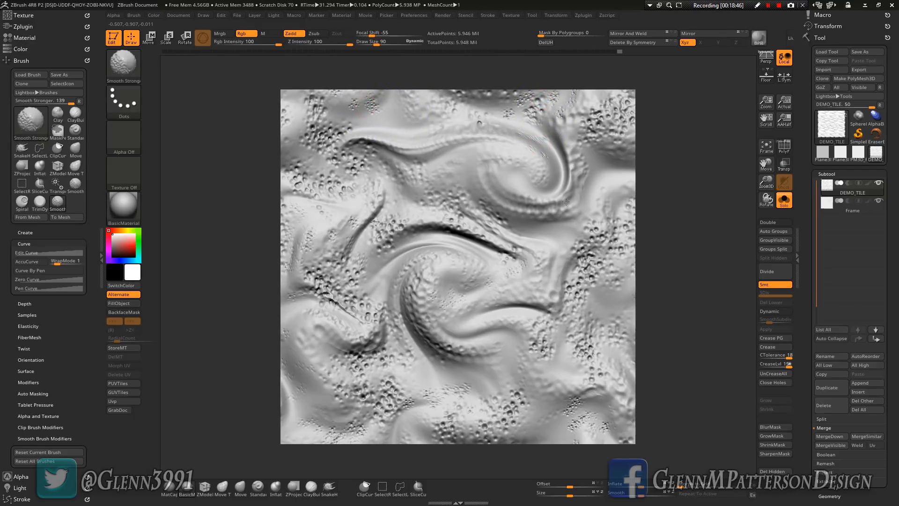
{"action": "left_click_drag", "start_coordinate": [591, 236], "coordinate": [596, 242], "text": "shift"}
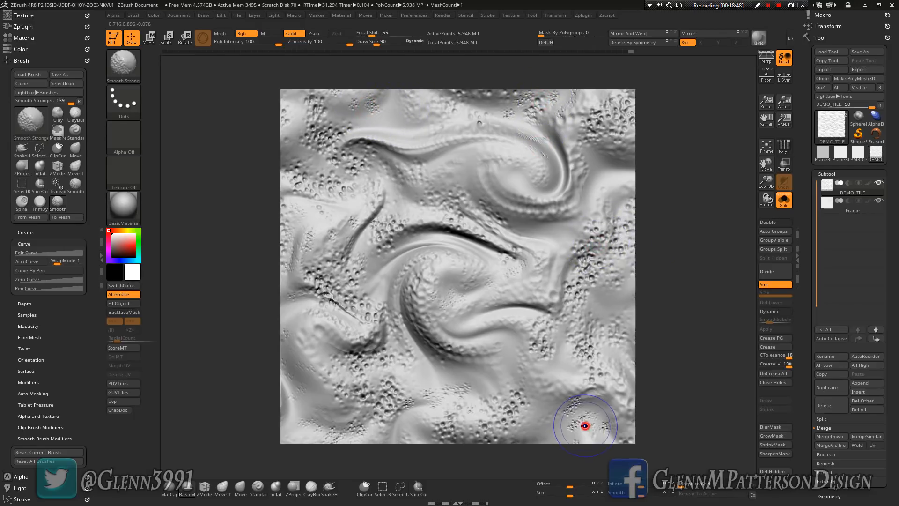
{"action": "left_click_drag", "start_coordinate": [586, 425], "coordinate": [577, 395], "text": "shift"}
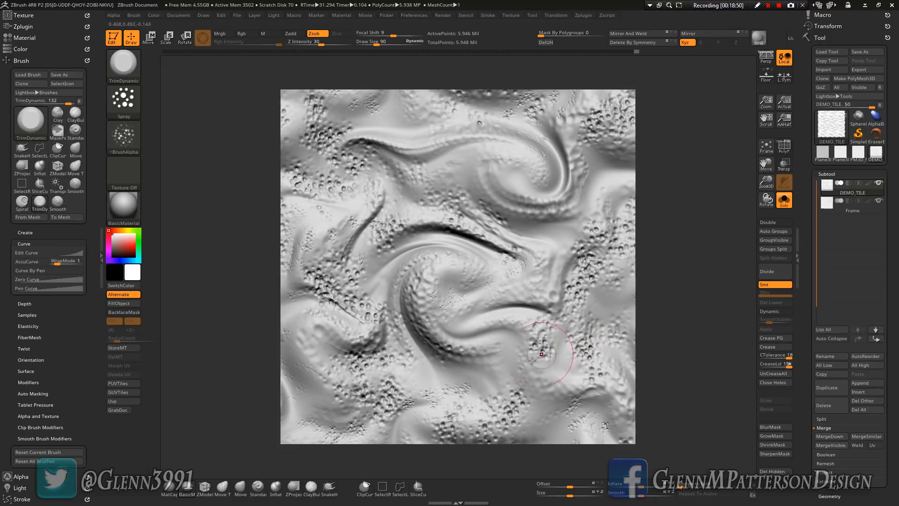
{"action": "mouse_move", "coordinate": [442, 386]}
{"action": "left_mouse_down", "text": "shift"}
{"action": "mouse_move", "coordinate": [392, 403]}
{"action": "mouse_move", "coordinate": [398, 383]}
{"action": "left_mouse_up", "text": "shift"}
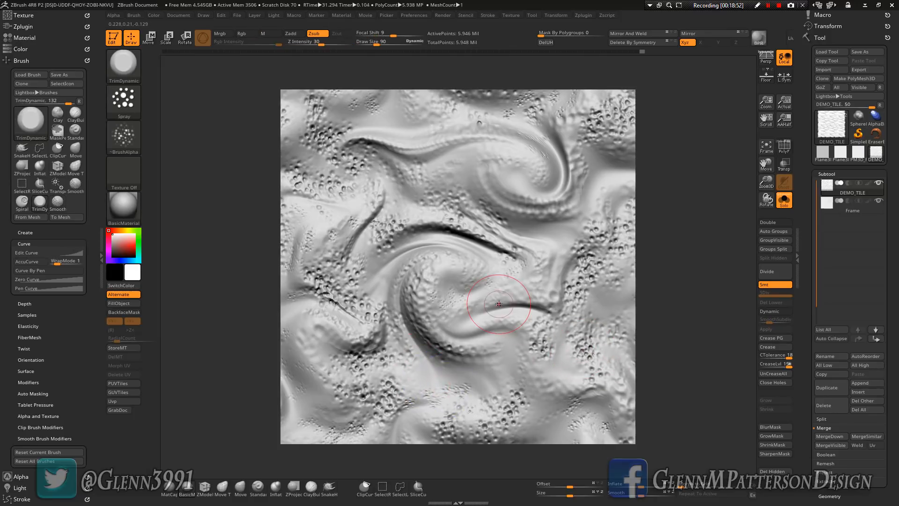
{"action": "mouse_move", "coordinate": [342, 318]}
{"action": "left_mouse_down", "text": "shift"}
{"action": "mouse_move", "coordinate": [331, 311]}
{"action": "mouse_move", "coordinate": [363, 337]}
{"action": "mouse_move", "coordinate": [371, 331]}
{"action": "left_mouse_up", "text": "shift"}
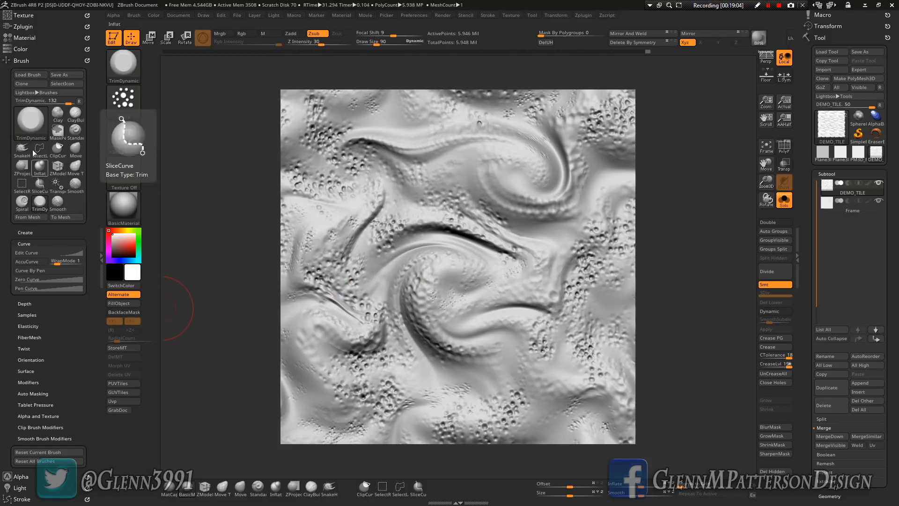
- Select the ChiselCreature brush, set its WrapMode to 1, and choose the Scale3 shape
{"action": "left_click", "coordinate": [27, 125]}
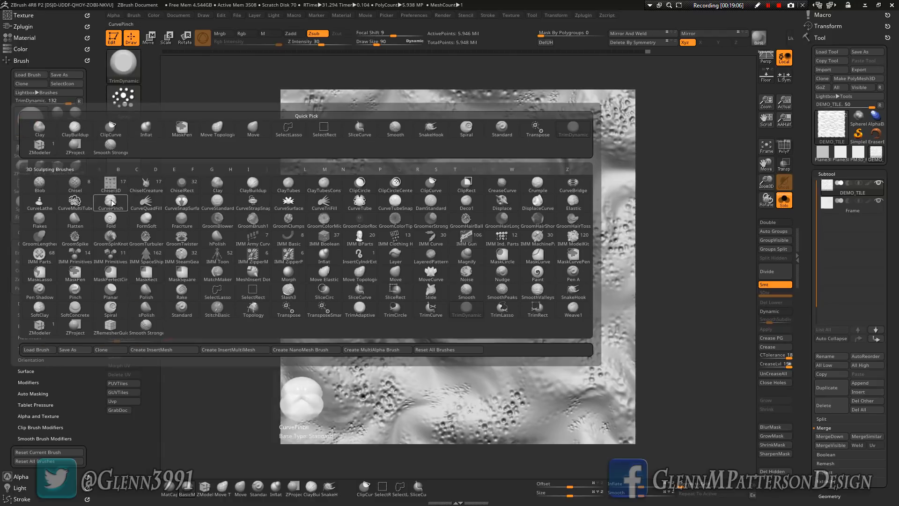
{"action": "left_click", "coordinate": [146, 186]}
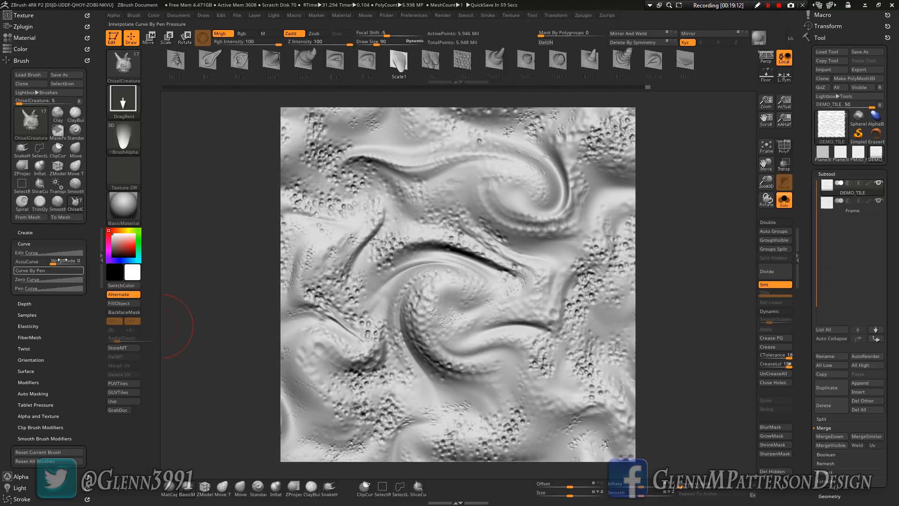
{"action": "left_click_drag", "start_coordinate": [63, 260], "coordinate": [65, 260]}
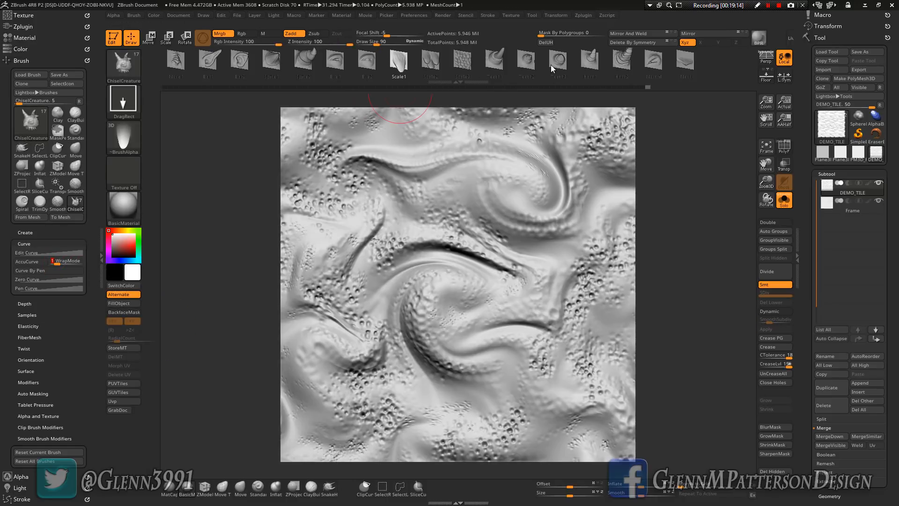
{"action": "left_click", "coordinate": [463, 63]}
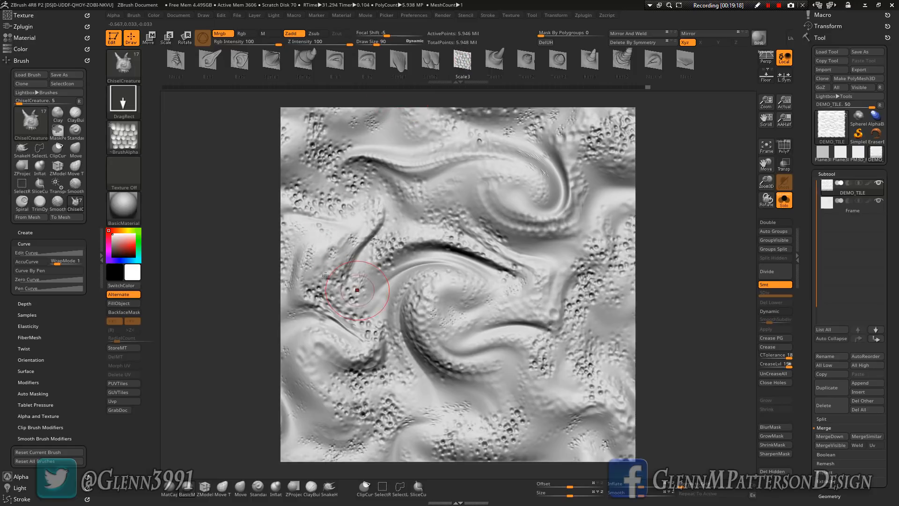
- Try stamping the Scale3 pattern onto the tile's left side, and undo the stamp
{"action": "mouse_move", "coordinate": [301, 231]}
{"action": "left_mouse_down"}
{"action": "mouse_move", "coordinate": [311, 265]}
{"action": "mouse_move", "coordinate": [334, 271]}
{"action": "left_mouse_up"}
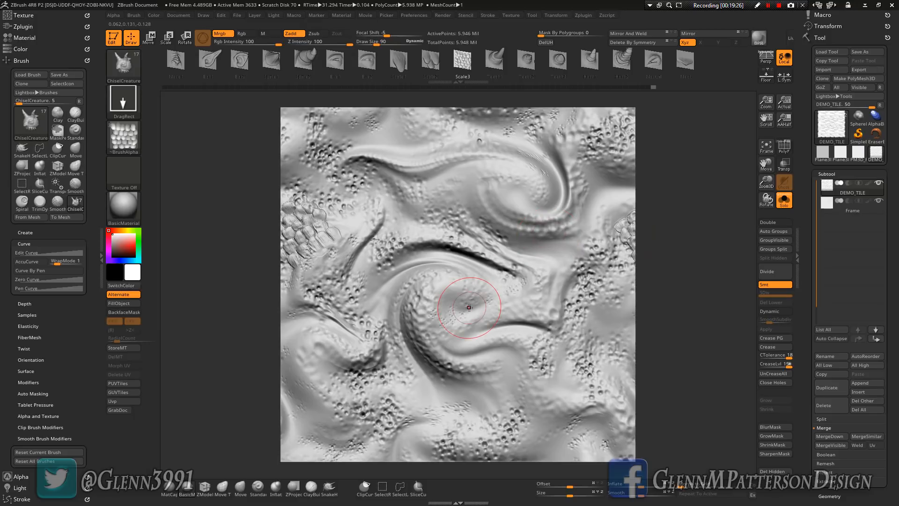
{"action": "key", "text": "ctrl"}
{"action": "key", "text": "ctrl+z"}
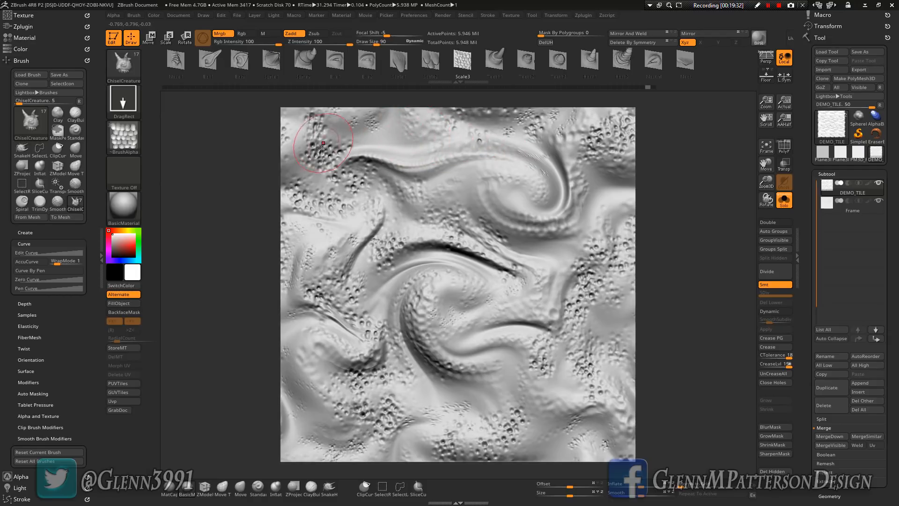
- Try another Scale3 stamp over the bumps near the tile's upper-left corner, and undo it
{"action": "left_click_drag", "start_coordinate": [311, 178], "coordinate": [354, 217]}
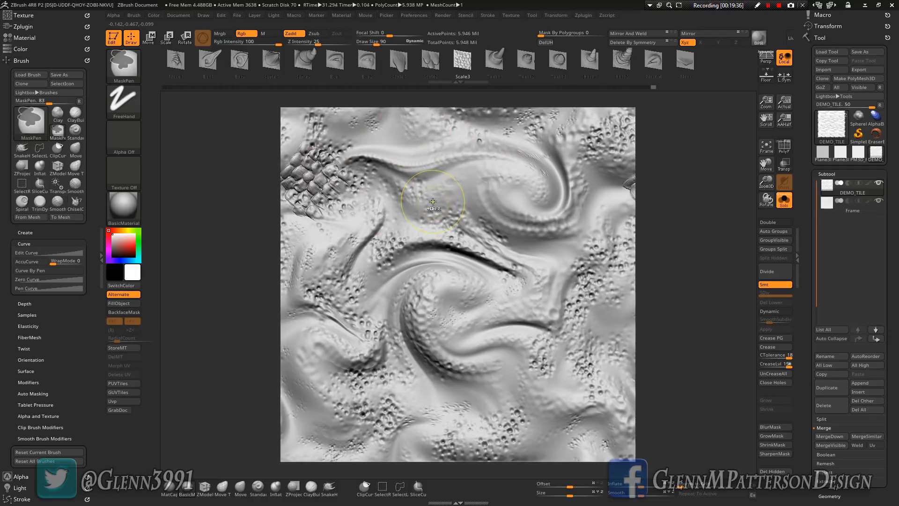
{"action": "key", "text": "ctrl+z"}
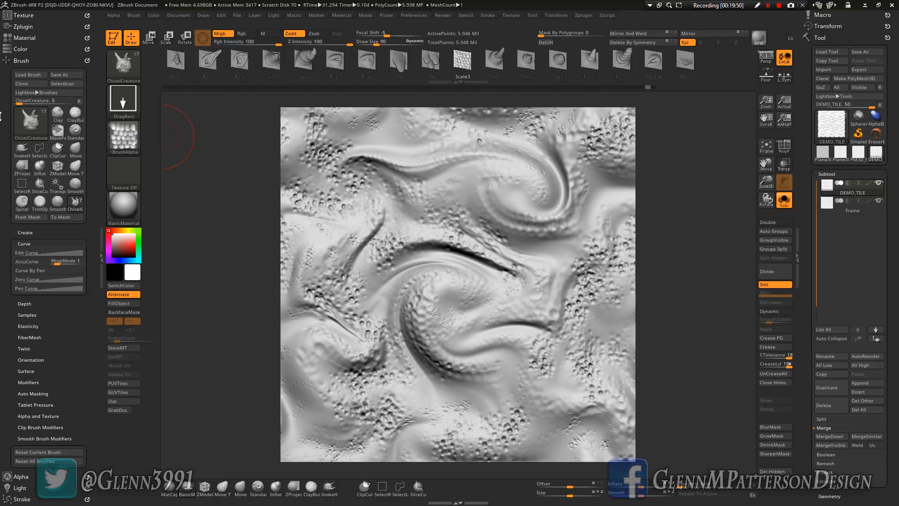
- Grab the sculpted tile from the document as a new alpha
{"action": "left_click", "coordinate": [21, 476]}
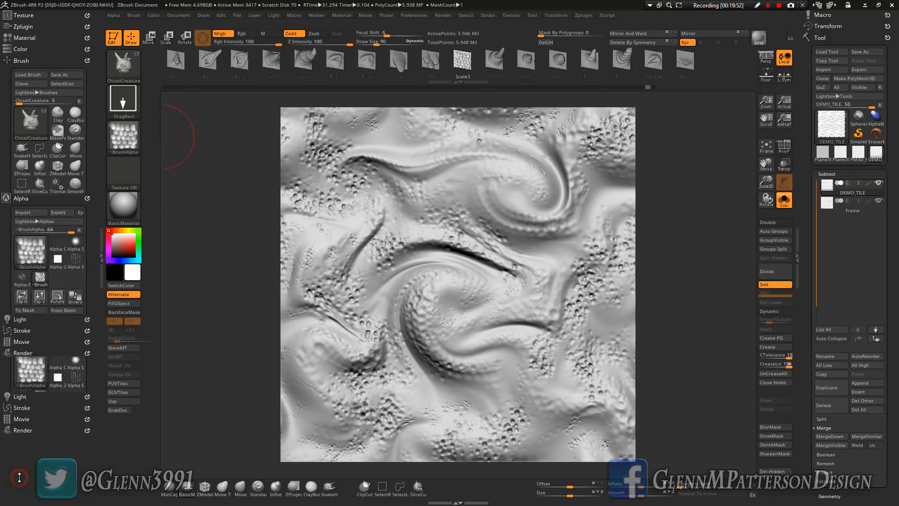
{"action": "left_click", "coordinate": [26, 232]}
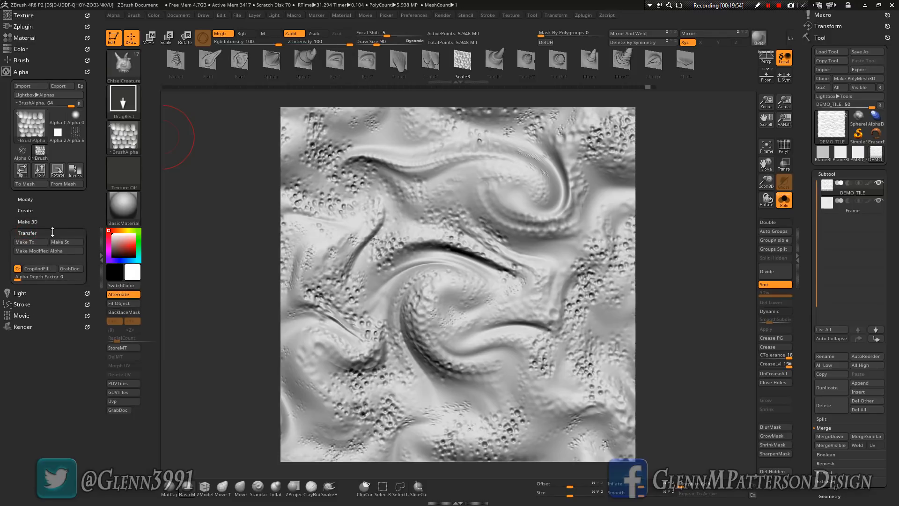
{"action": "left_click", "coordinate": [72, 270]}
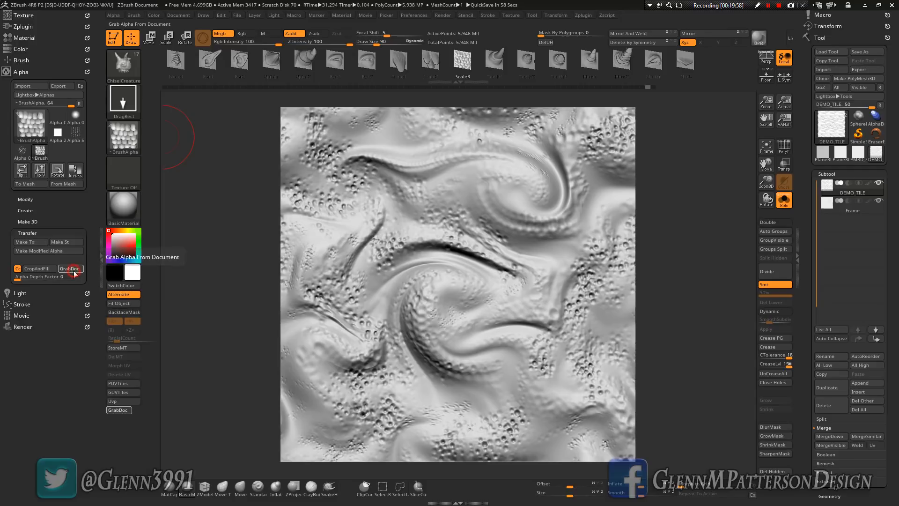
{"action": "mouse_move", "coordinate": [122, 144]}
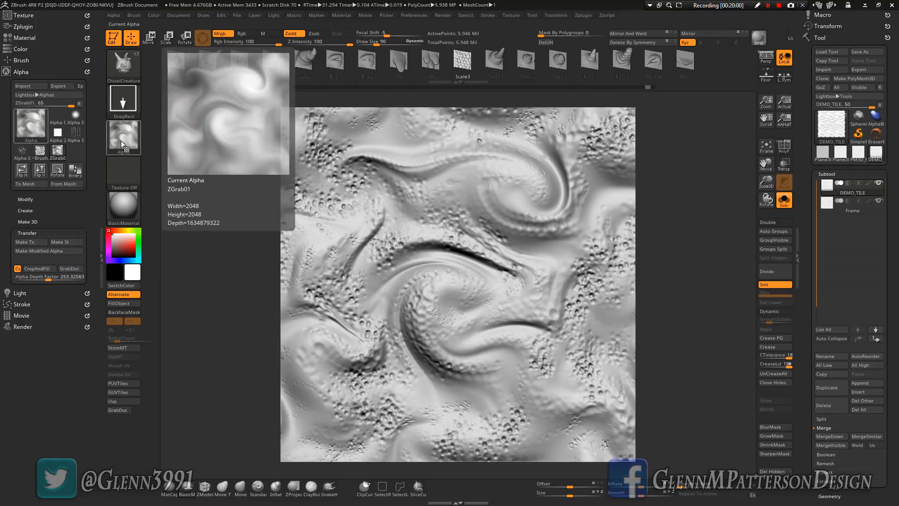
- Export the grabbed alpha as a Photoshop PSD named DEMO_SAMPLE in the DEMO_FreehandTile folder
{"action": "left_click", "coordinate": [121, 141]}
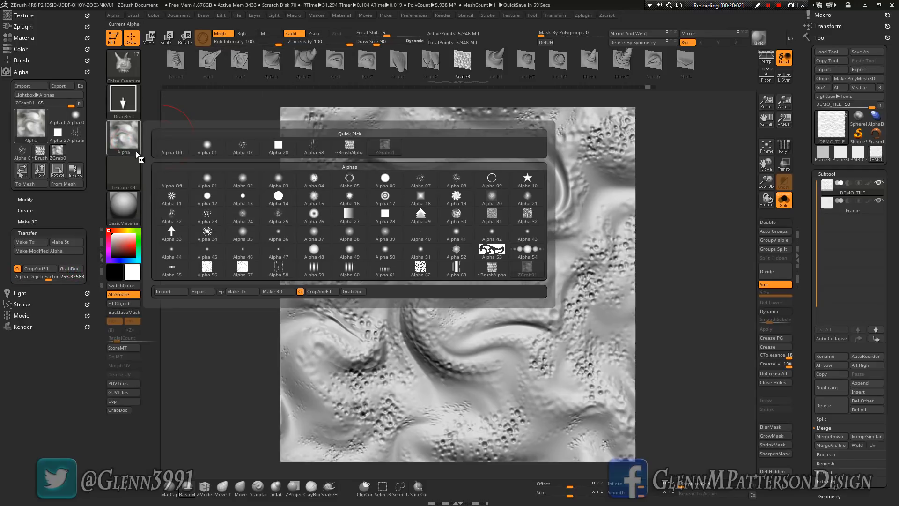
{"action": "left_click", "coordinate": [197, 291]}
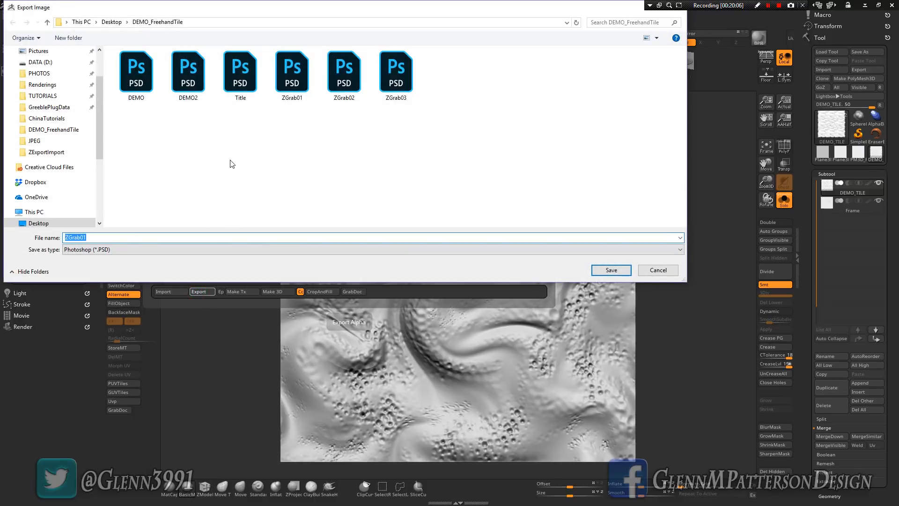
{"action": "type", "text": "D"}
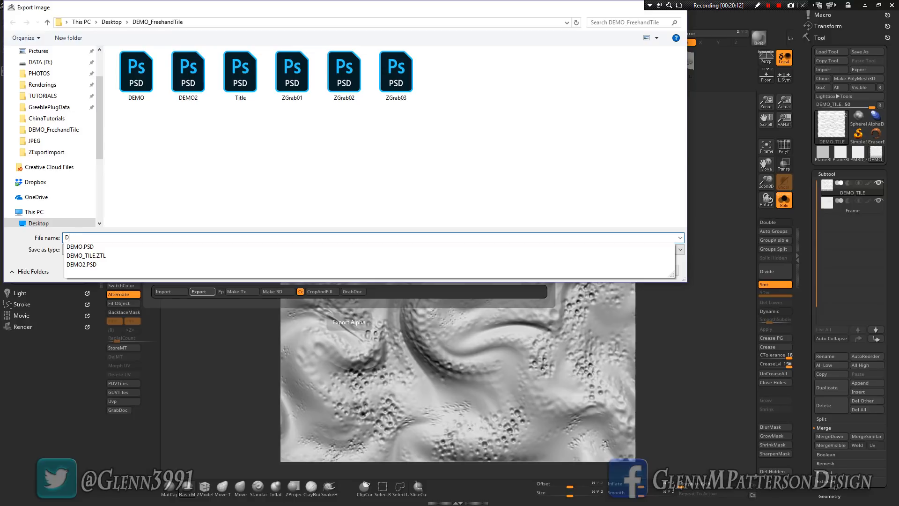
{"action": "type", "text": "EMO_"}
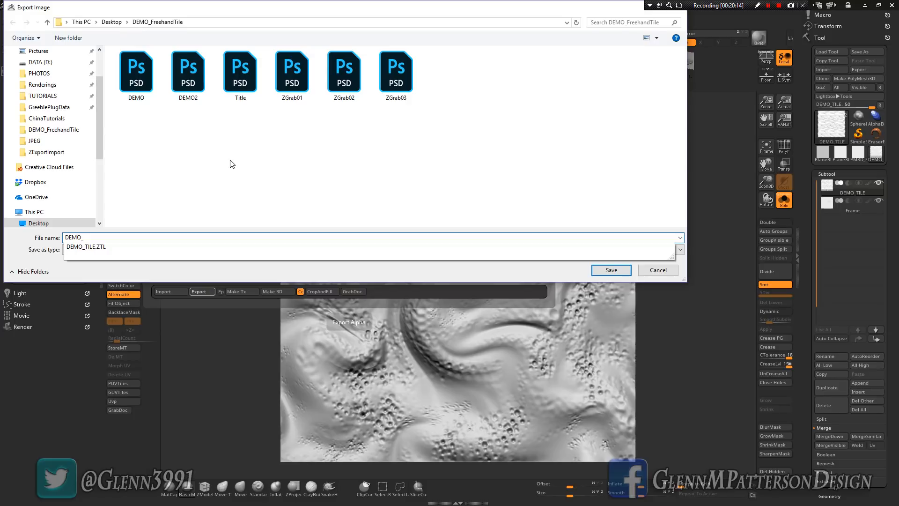
{"action": "type", "text": "s"}
{"action": "key", "text": "BackSpace"}
{"action": "type", "text": "SAMPLE"}
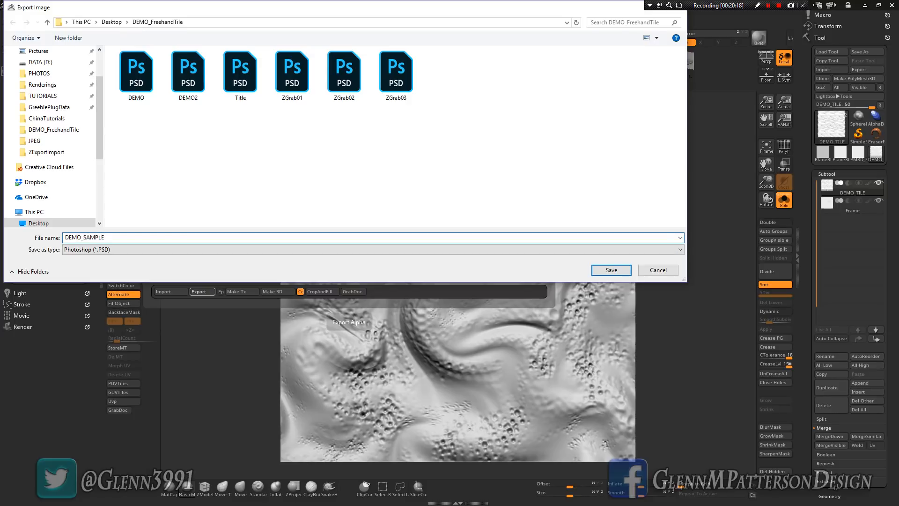
{"action": "key", "text": "Return"}
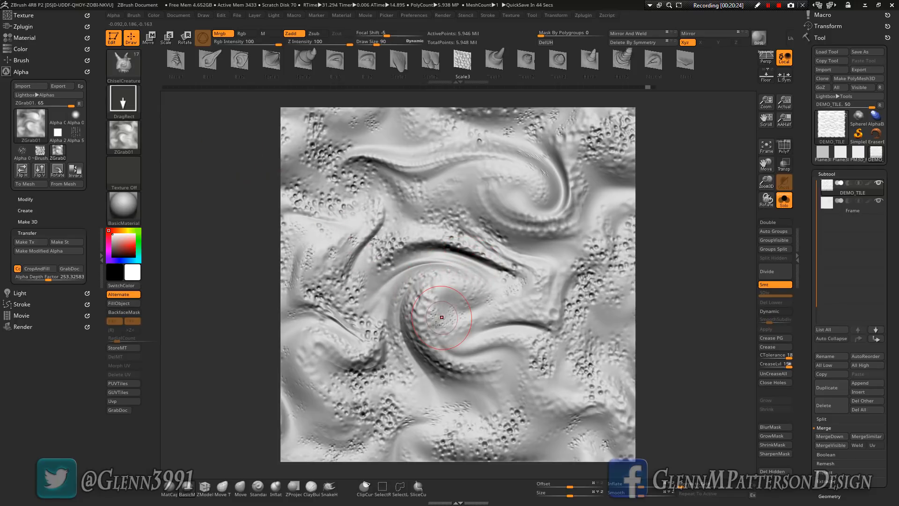
- Switch to Photoshop and cancel the Curves adjustment on the Background copy layer of DEMO_SAMPLE.PSD
{"action": "left_click", "coordinate": [864, 7]}
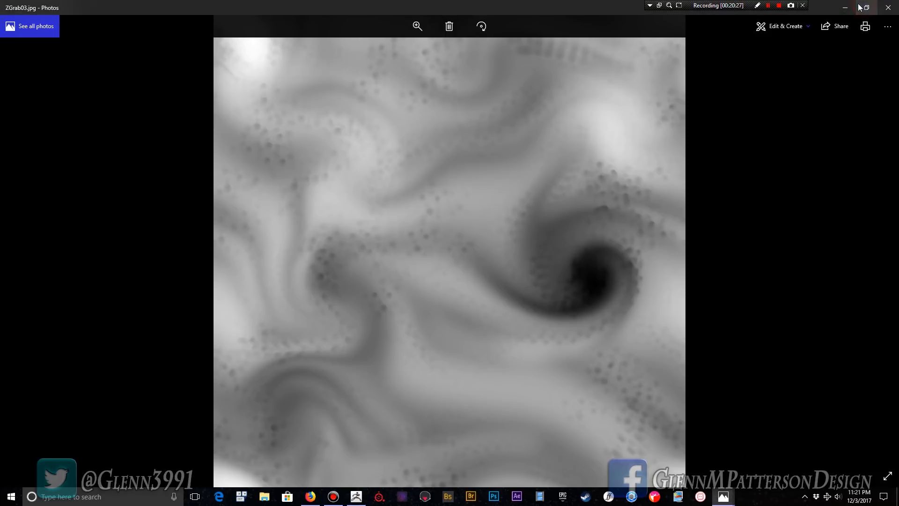
{"action": "left_click", "coordinate": [494, 497]}
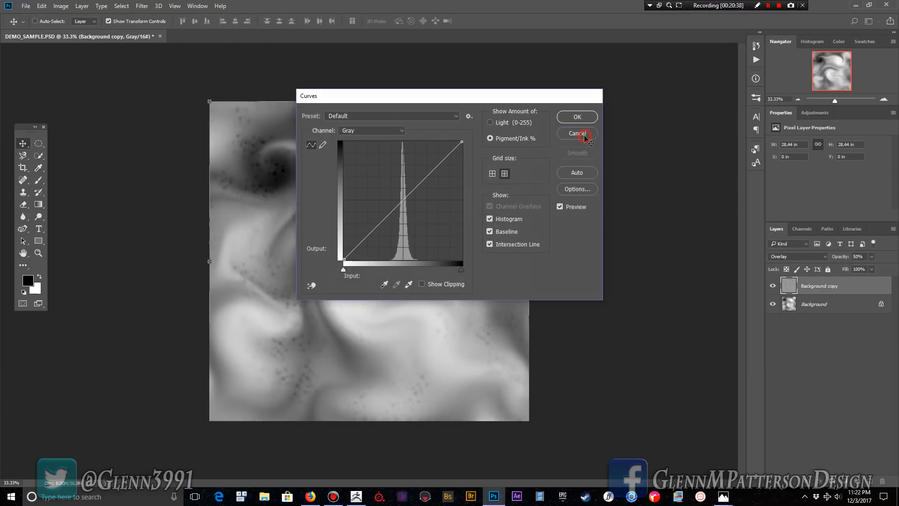
{"action": "left_click", "coordinate": [577, 133]}
{"action": "key", "text": "v"}
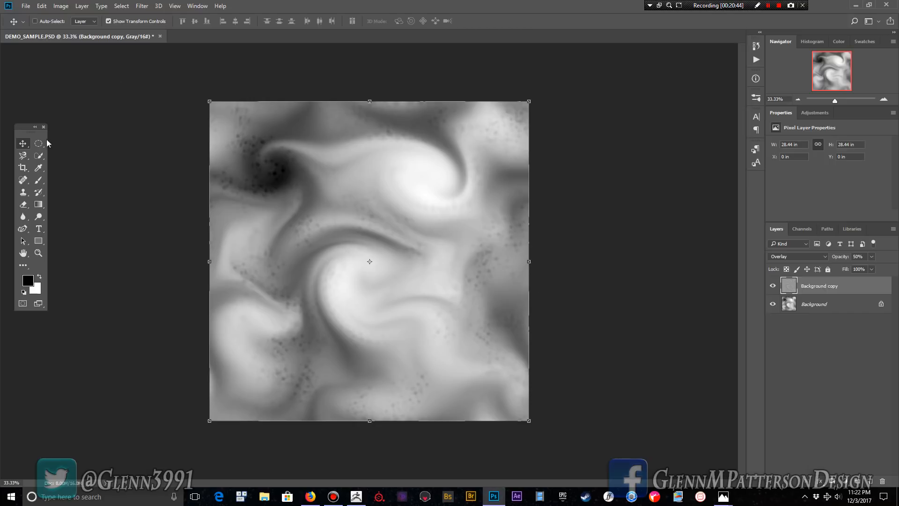
{"action": "left_click", "coordinate": [143, 7]}
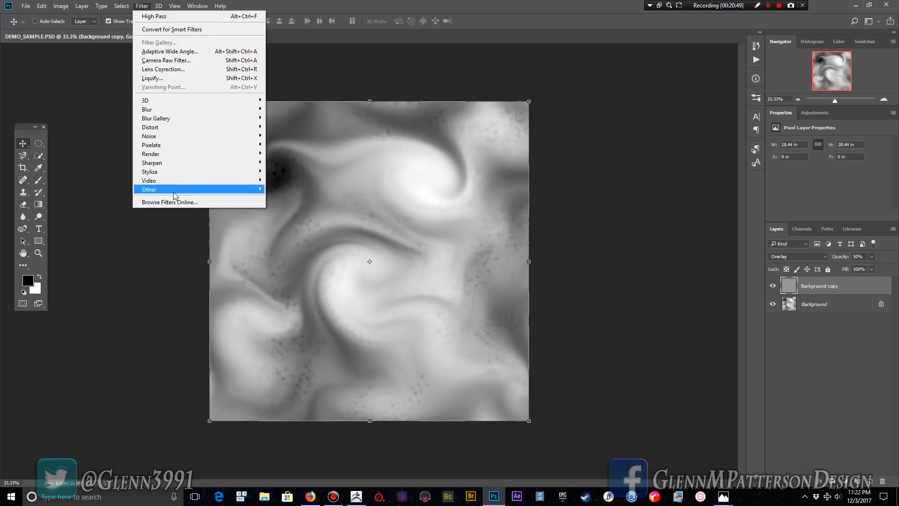
{"action": "mouse_move", "coordinate": [173, 192]}
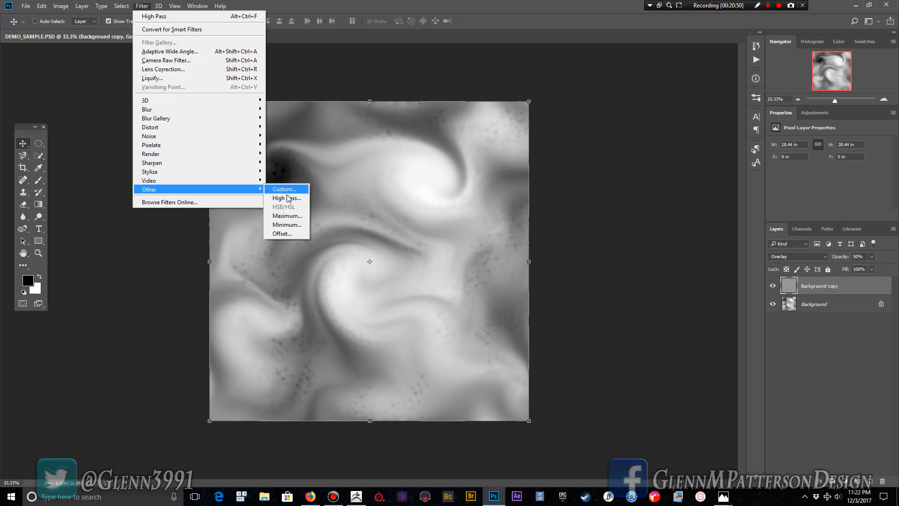
{"action": "left_click", "coordinate": [283, 233]}
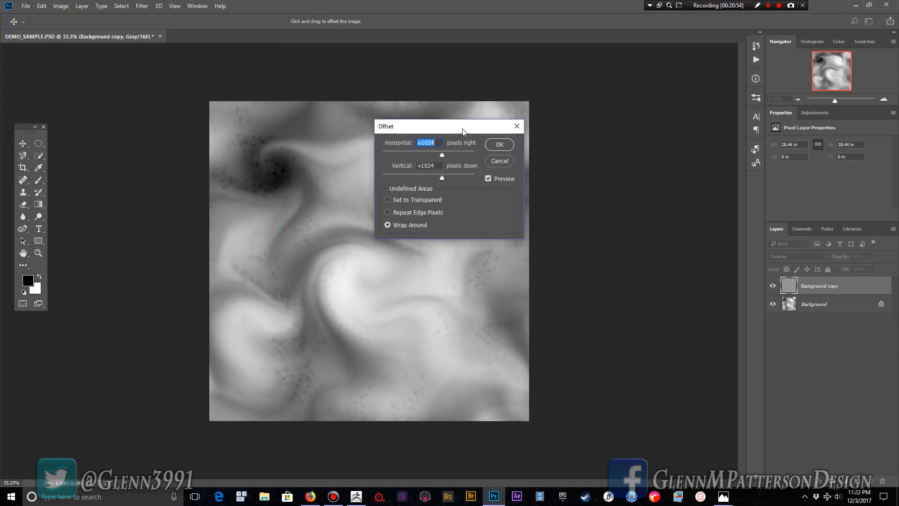
{"action": "left_click", "coordinate": [507, 163]}
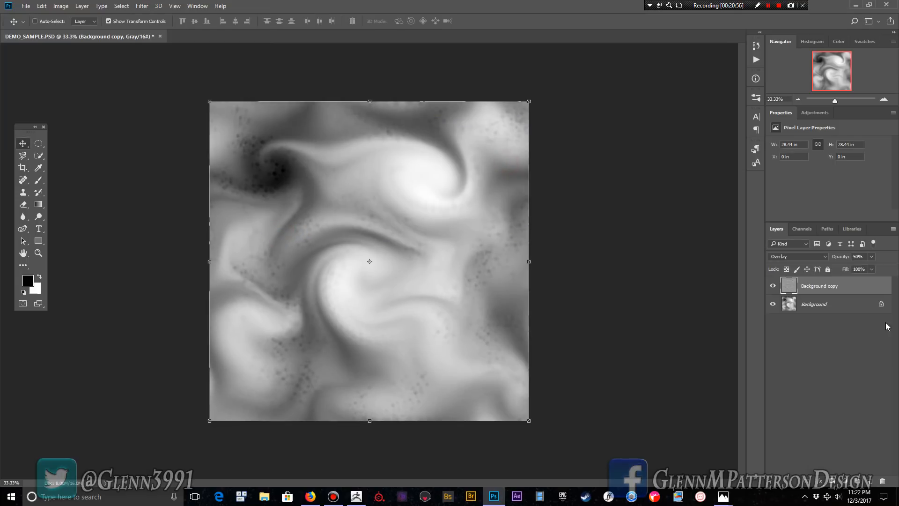
- Delete the Background copy layer, and preview a wrap-around Offset of +1024 pixels horizontally and vertically on the Background to check its seams
{"action": "left_click_drag", "start_coordinate": [866, 287], "coordinate": [881, 481]}
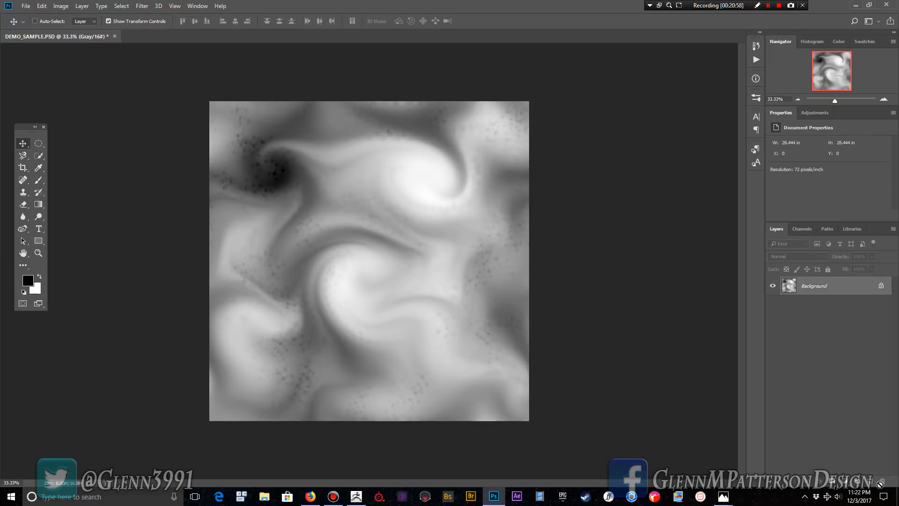
{"action": "left_click", "coordinate": [142, 6]}
{"action": "mouse_move", "coordinate": [211, 191]}
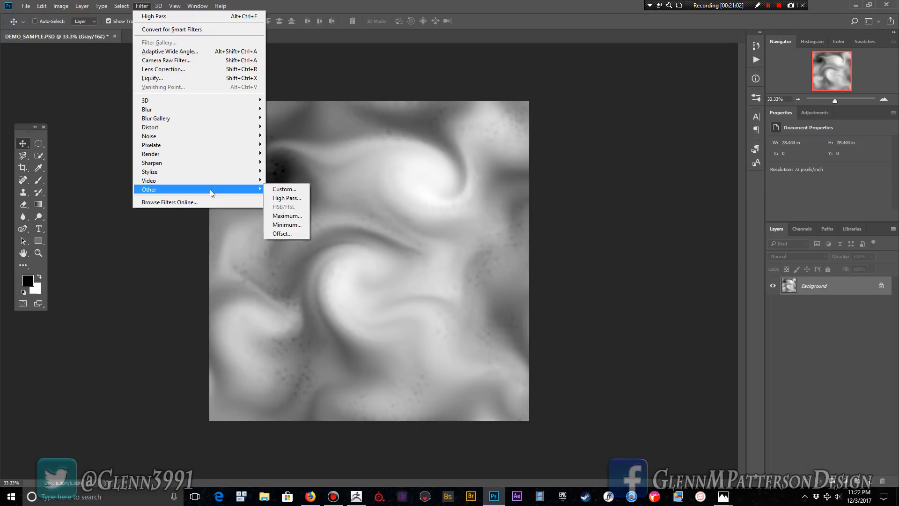
{"action": "left_click", "coordinate": [283, 233]}
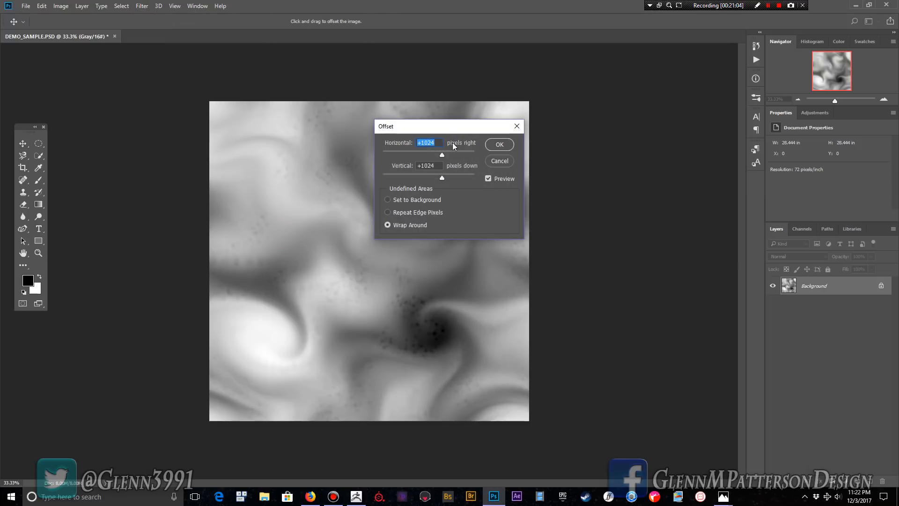
{"action": "left_click_drag", "start_coordinate": [448, 128], "coordinate": [635, 151]}
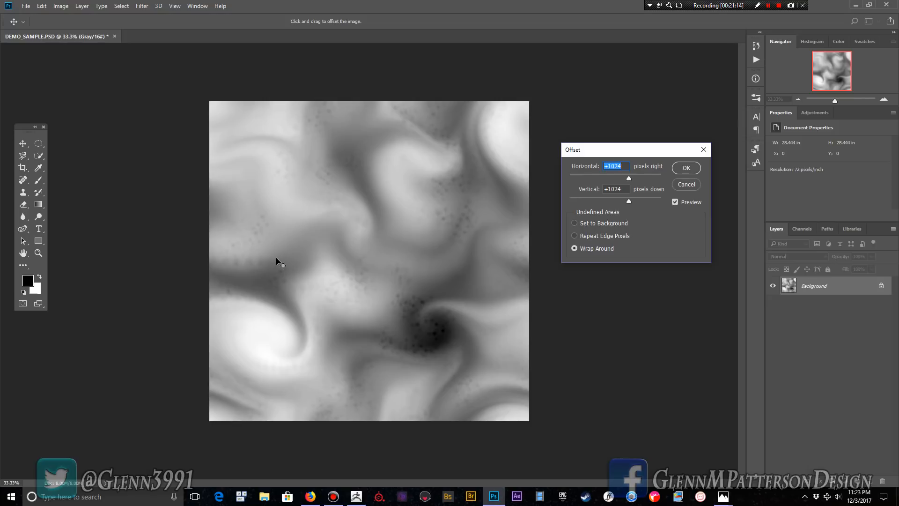
{"action": "left_click", "coordinate": [687, 185]}
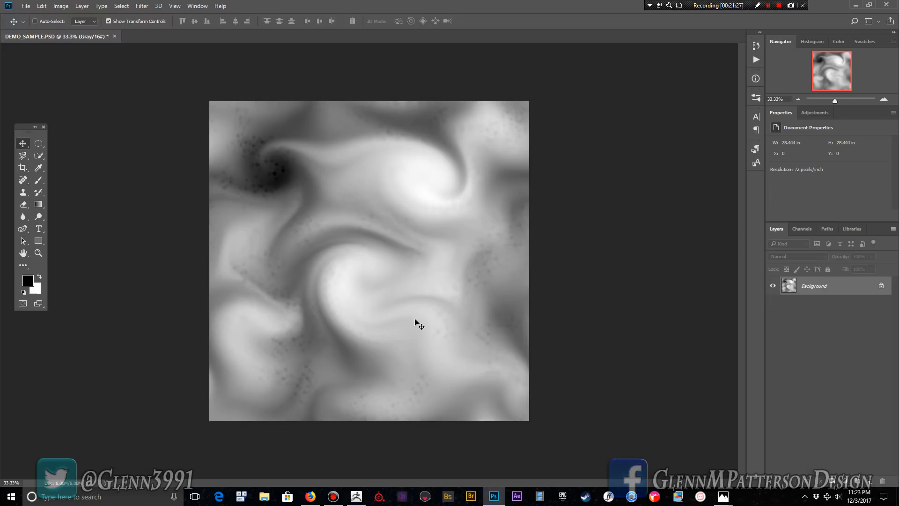
- Switch back to ZBrush and make the Frame subtool active, framed to fill the canvas
{"action": "left_click", "coordinate": [356, 496]}
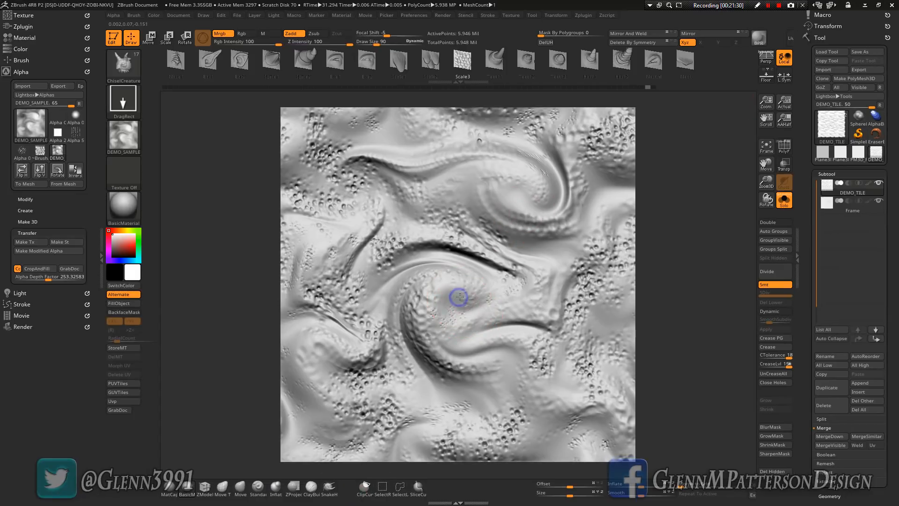
{"action": "mouse_move", "coordinate": [458, 297]}
{"action": "right_mouse_down", "text": "shift"}
{"action": "mouse_move", "coordinate": [442, 292]}
{"action": "mouse_move", "coordinate": [460, 292]}
{"action": "right_mouse_up", "text": "shift"}
{"action": "left_click", "coordinate": [880, 206]}
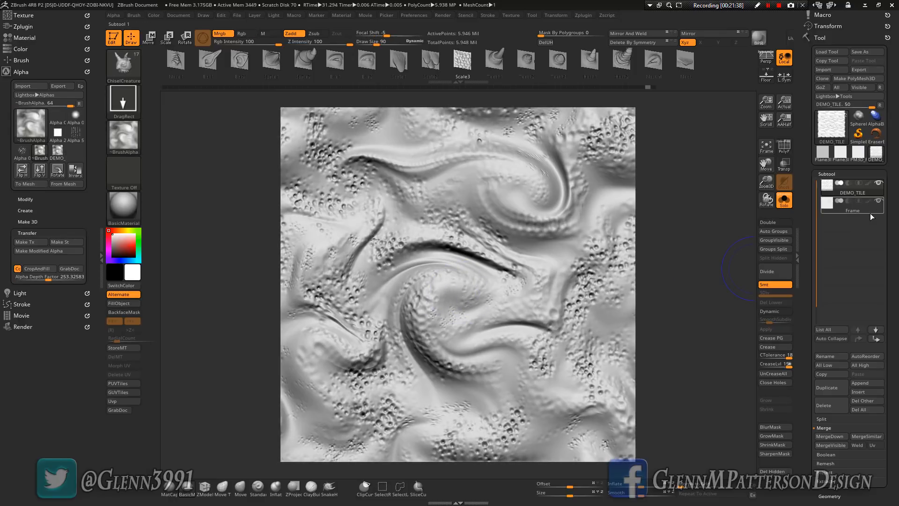
{"action": "left_click", "coordinate": [767, 147]}
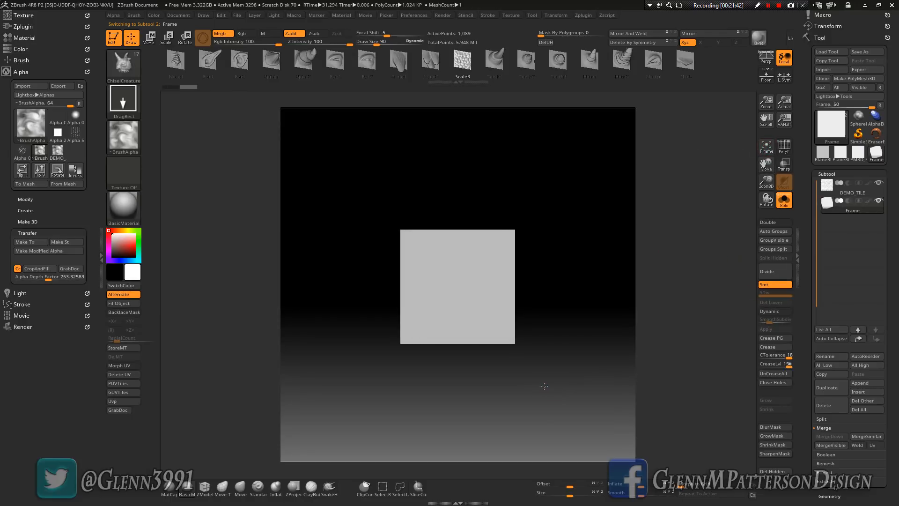
{"action": "left_click", "coordinate": [768, 149]}
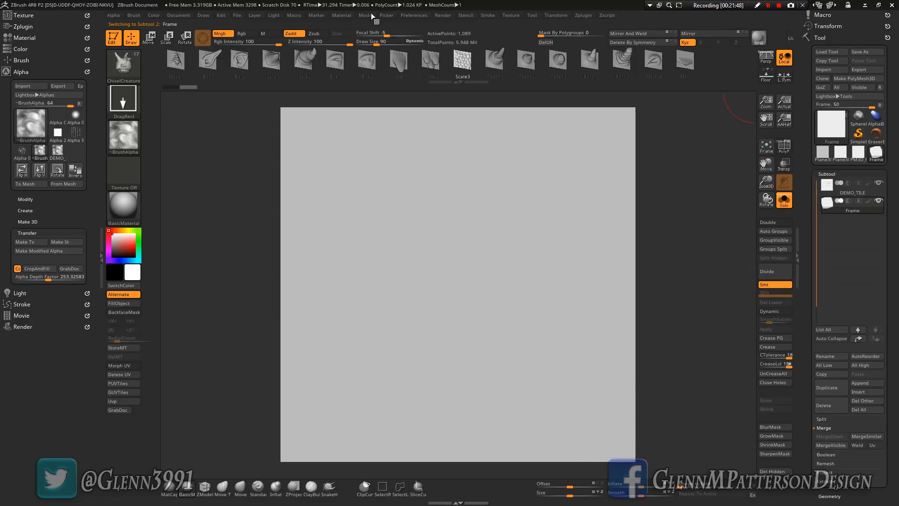
- Switch the active tool to the Cylinder3D primitive and convert it to a PolyMesh3D
{"action": "mouse_move", "coordinate": [831, 134]}
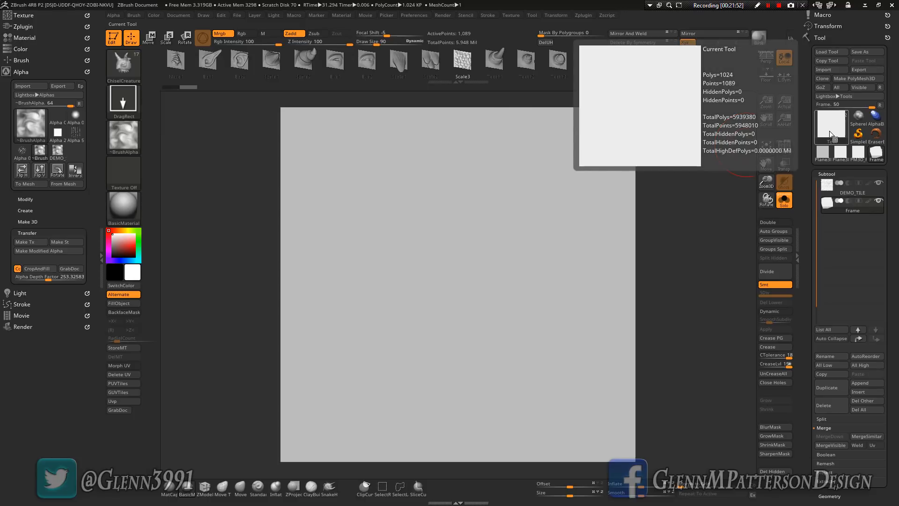
{"action": "left_click", "coordinate": [831, 134]}
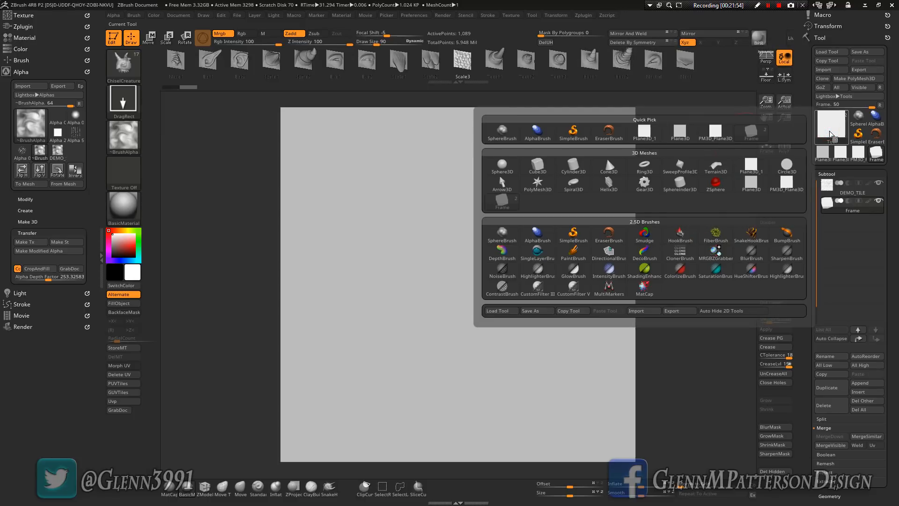
{"action": "left_click", "coordinate": [573, 172]}
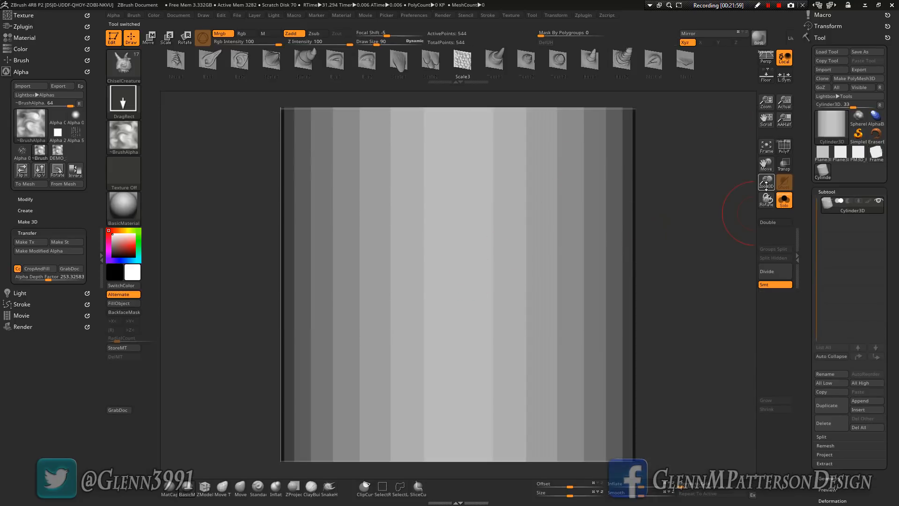
{"action": "left_click_drag", "start_coordinate": [766, 184], "coordinate": [768, 163]}
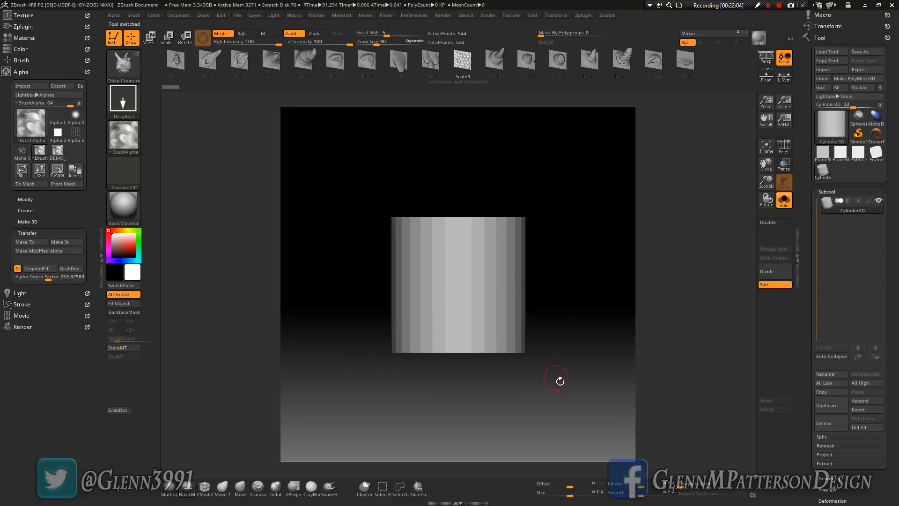
{"action": "left_click", "coordinate": [584, 338]}
{"action": "left_click", "coordinate": [784, 119]}
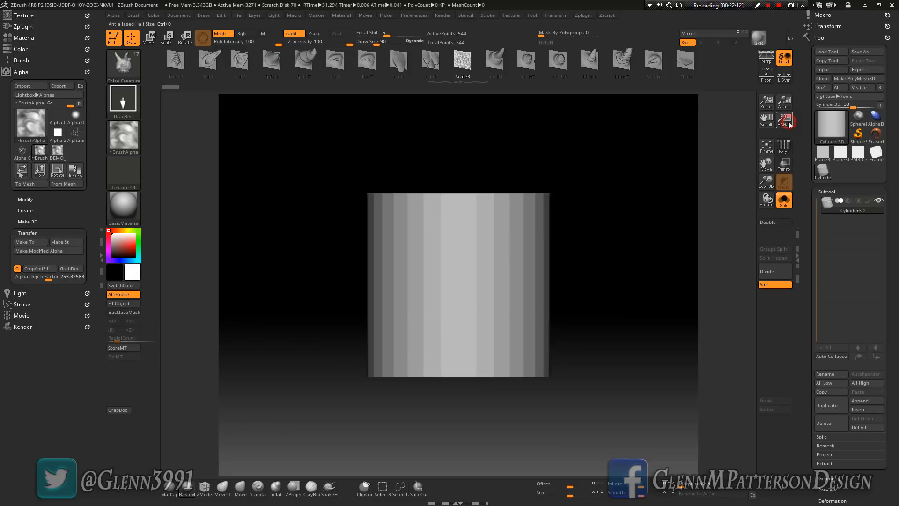
{"action": "left_click", "coordinate": [101, 252]}
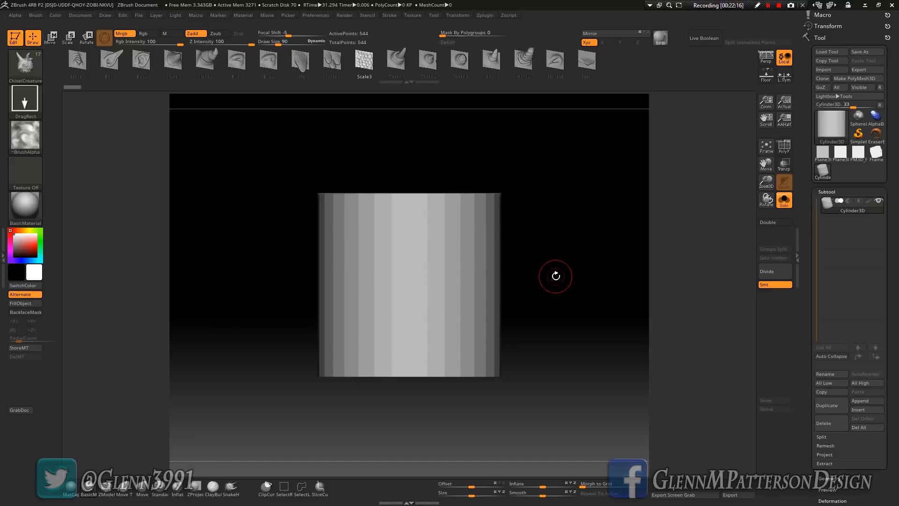
{"action": "left_click", "coordinate": [858, 78]}
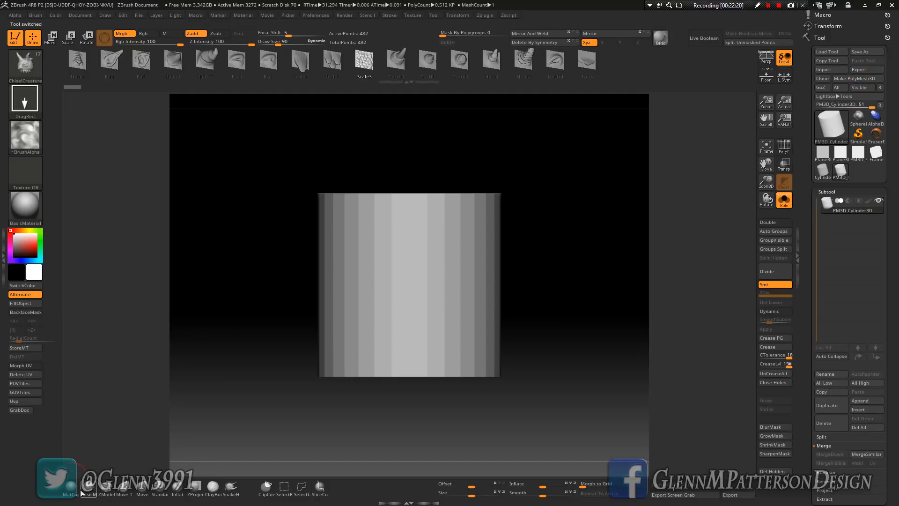
- Choose the Standard brush, show the polyframe, and hide and delete the cylinder's two end caps to leave an open tube
{"action": "left_click", "coordinate": [160, 487]}
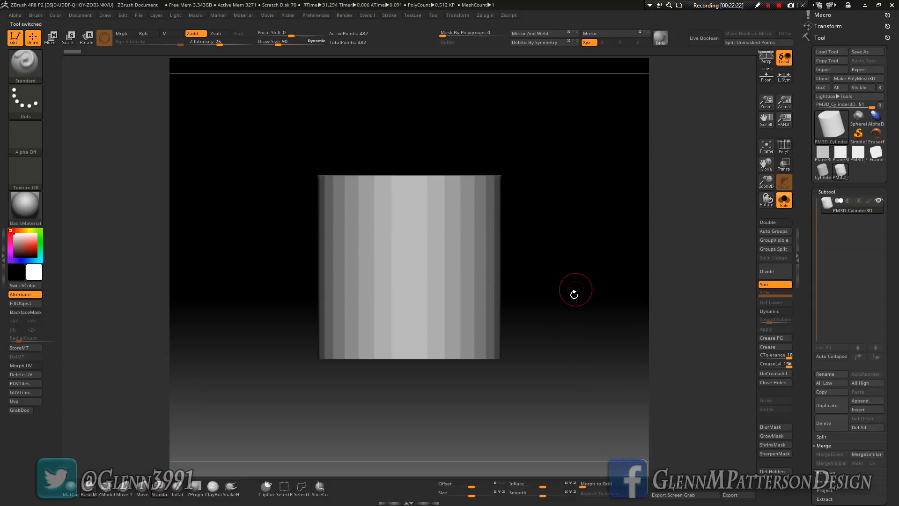
{"action": "left_click_drag", "start_coordinate": [574, 293], "coordinate": [580, 386]}
{"action": "left_click", "coordinate": [783, 146]}
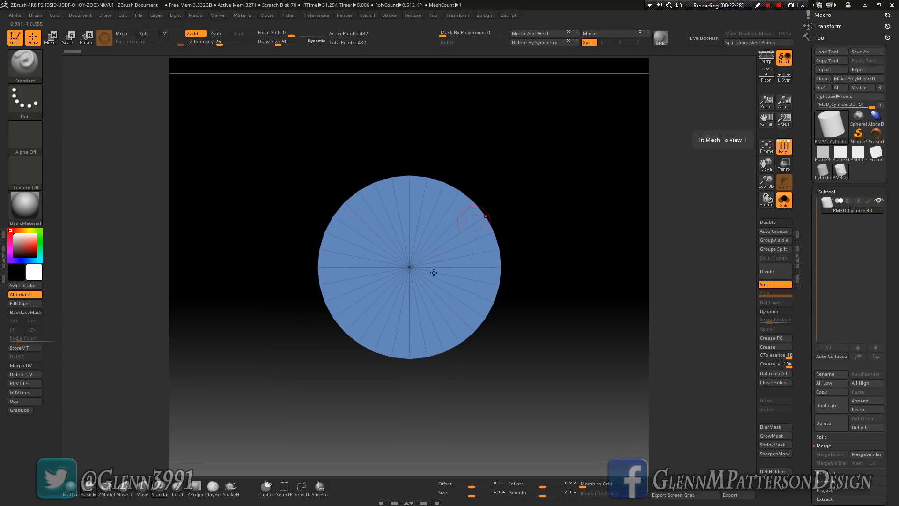
{"action": "key", "text": "ctrl"}
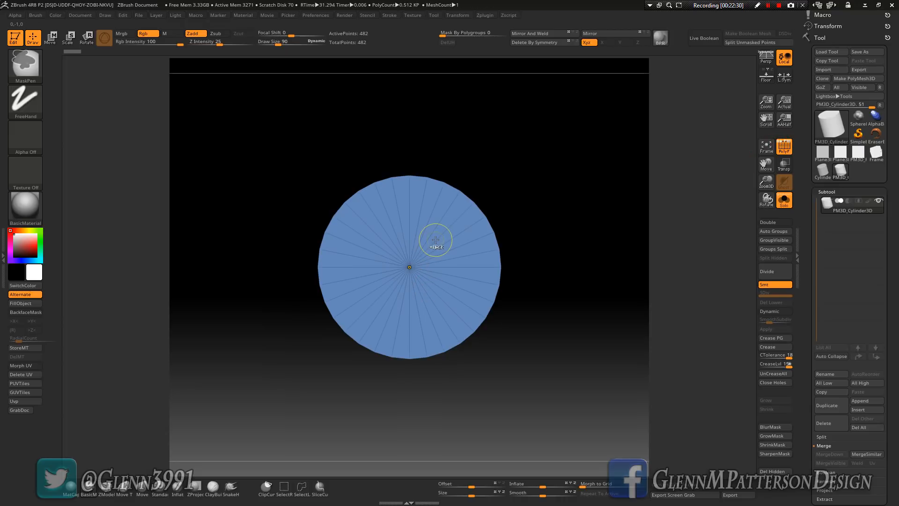
{"action": "key", "text": "ctrl+shift"}
{"action": "left_click_drag", "start_coordinate": [435, 239], "coordinate": [384, 297], "text": "ctrl+shift"}
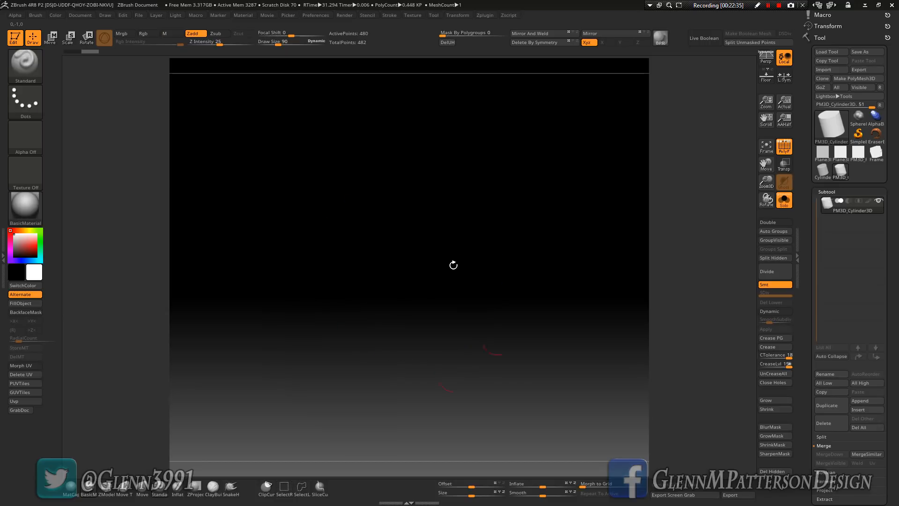
{"action": "left_click_drag", "start_coordinate": [535, 410], "coordinate": [546, 363]}
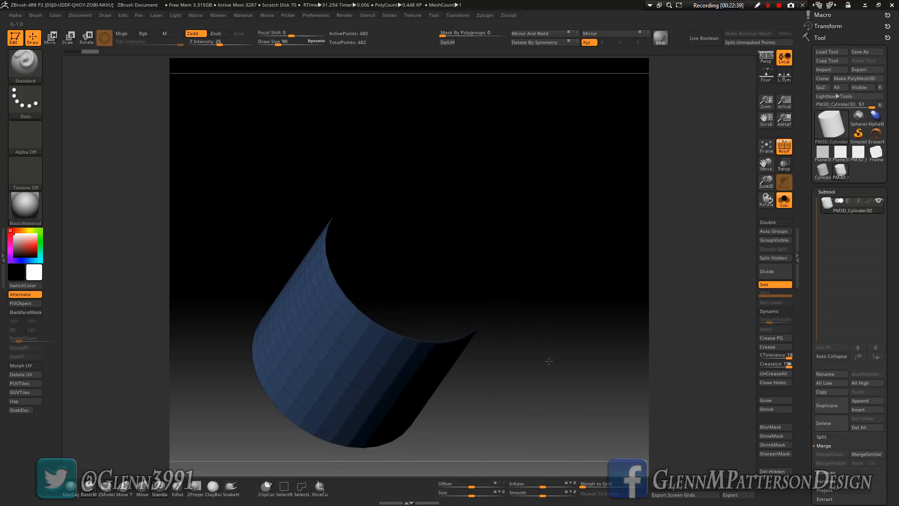
{"action": "scroll", "coordinate": [880, 286], "scroll_direction": "down", "scroll_amount": 10}
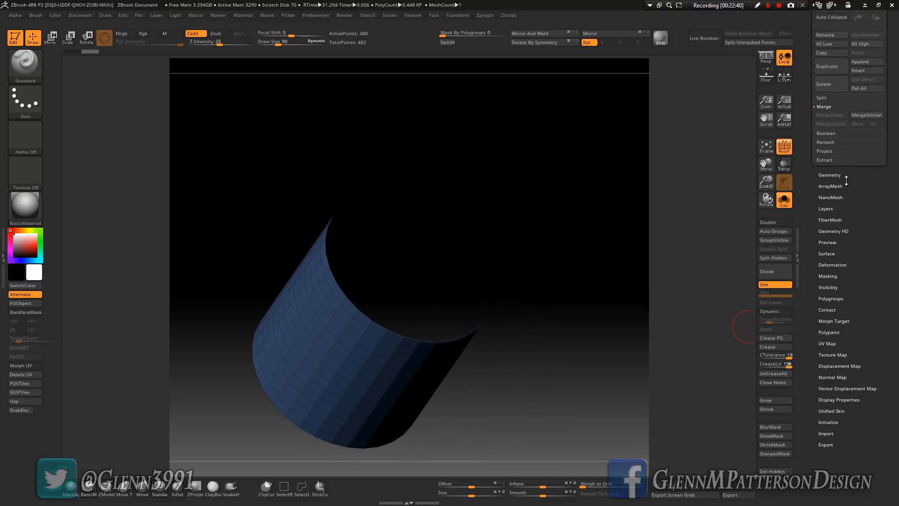
{"action": "scroll", "coordinate": [870, 270], "scroll_direction": "up", "scroll_amount": 5}
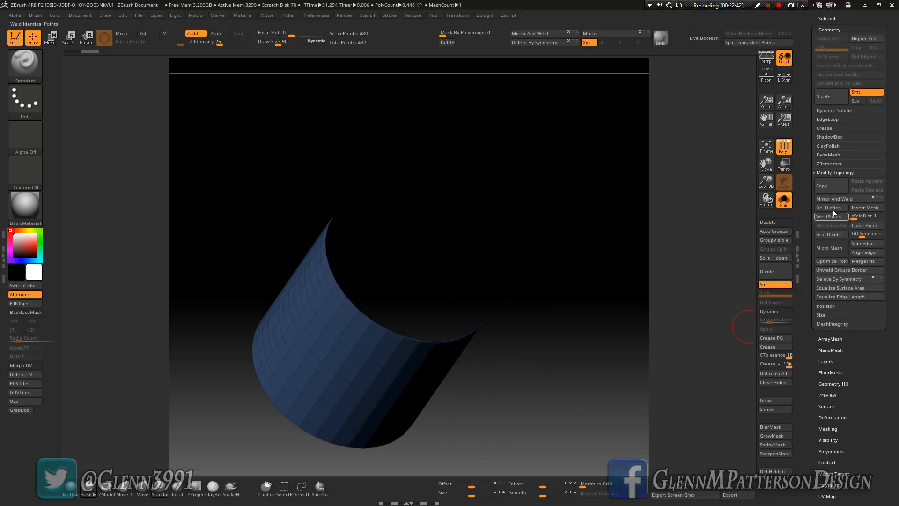
{"action": "left_click", "coordinate": [824, 208]}
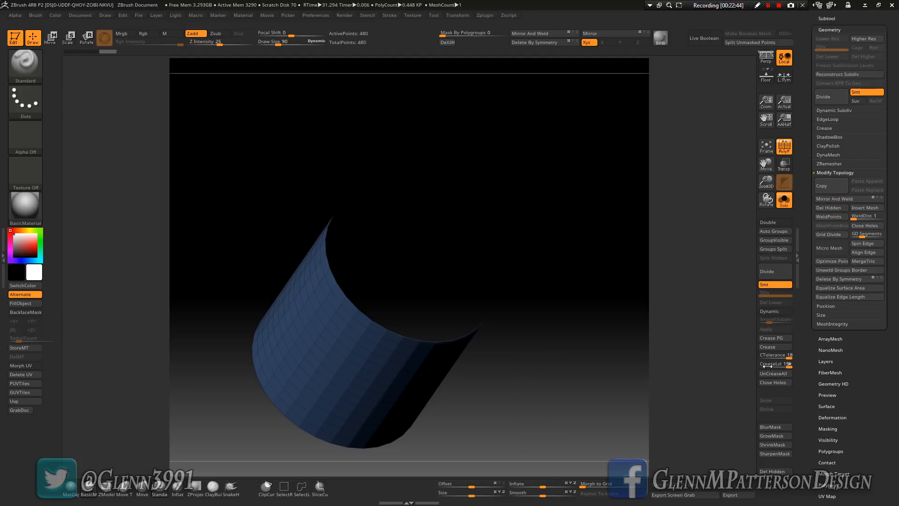
- Turn on double-sided display for the open cylinder so that its inner faces are rendered
{"action": "left_click", "coordinate": [828, 440]}
{"action": "scroll", "coordinate": [868, 356], "scroll_direction": "up", "scroll_amount": 3}
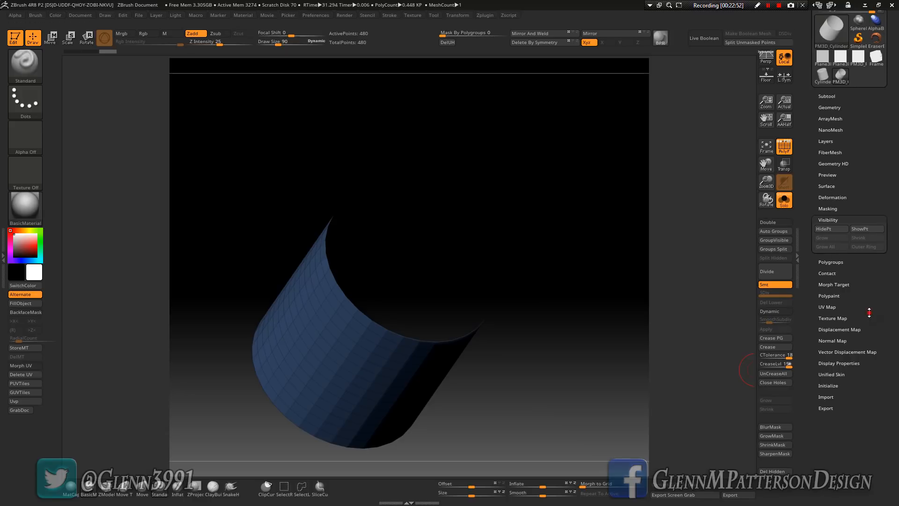
{"action": "scroll", "coordinate": [869, 312], "scroll_direction": "up", "scroll_amount": 3}
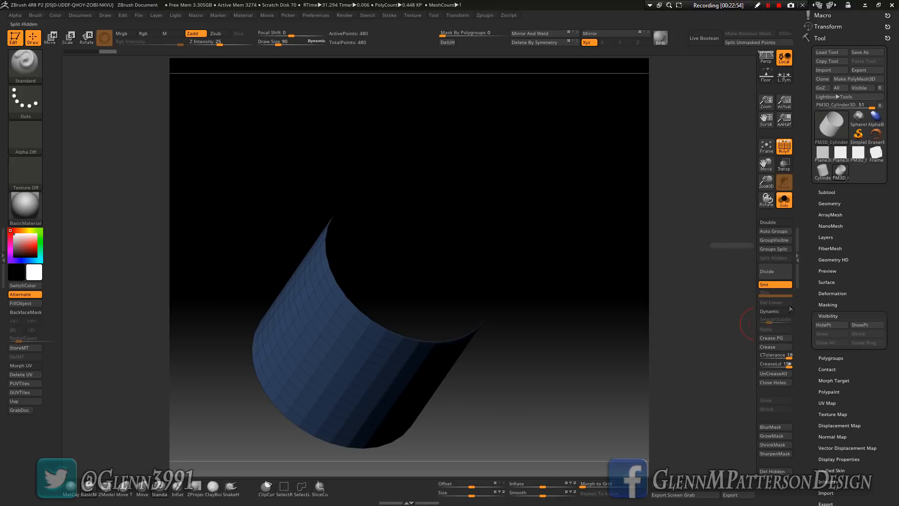
{"action": "scroll", "coordinate": [865, 394], "scroll_direction": "down", "scroll_amount": 3}
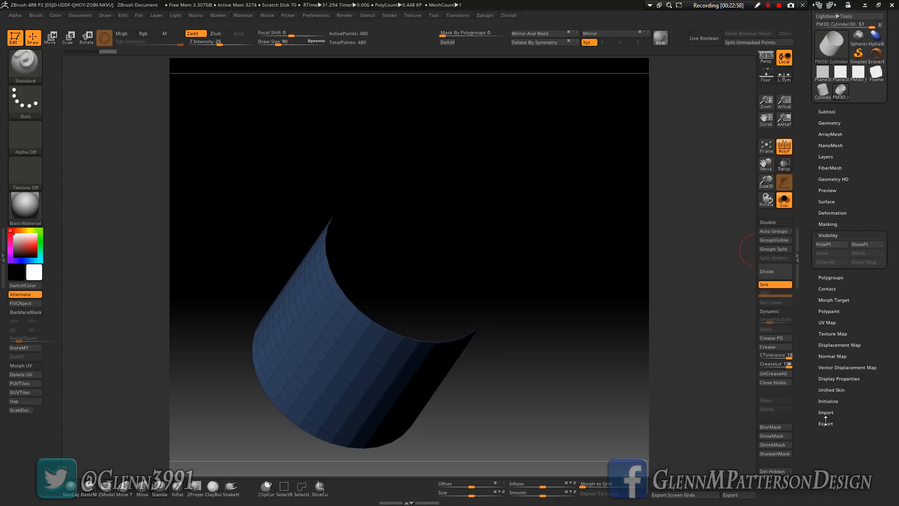
{"action": "left_click", "coordinate": [834, 378]}
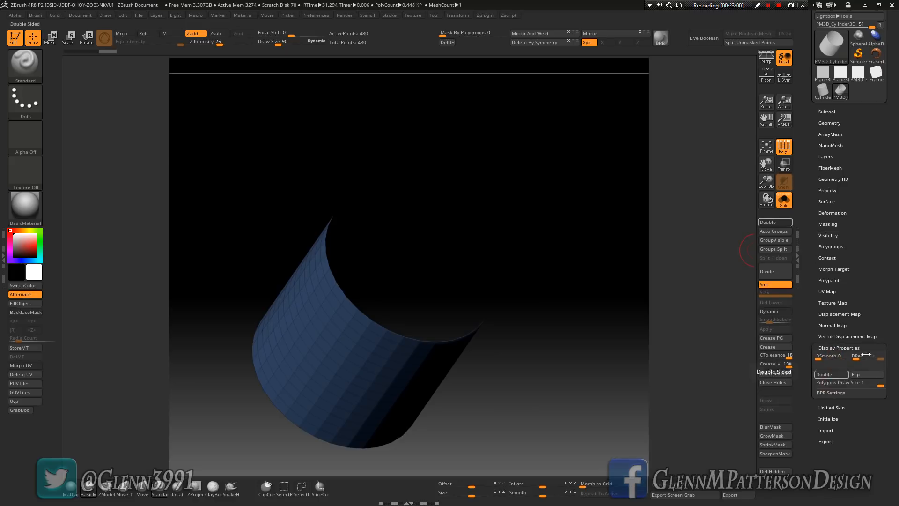
{"action": "left_click", "coordinate": [831, 374]}
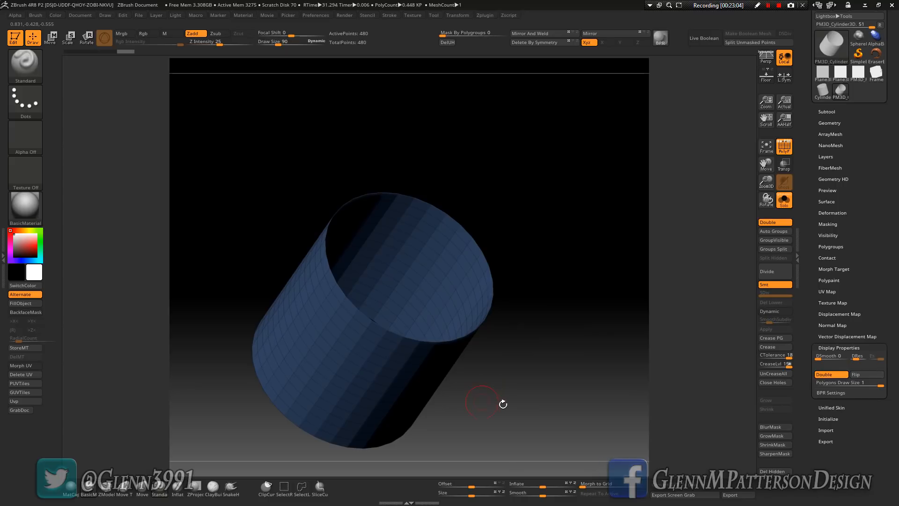
{"action": "left_click_drag", "start_coordinate": [502, 403], "coordinate": [513, 368]}
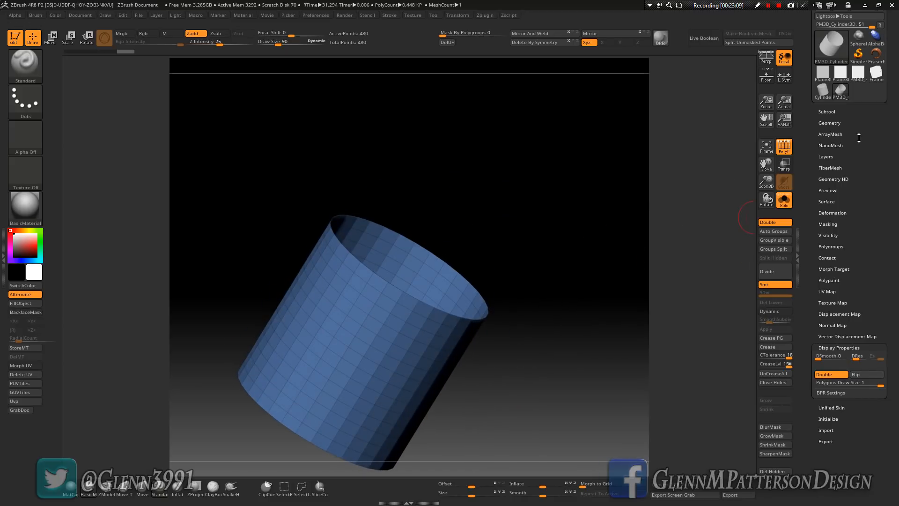
- Add surface noise to the cylinder, switch NoiseMaker to UV mode, and frame the whole tube in its preview
{"action": "left_click", "coordinate": [826, 201]}
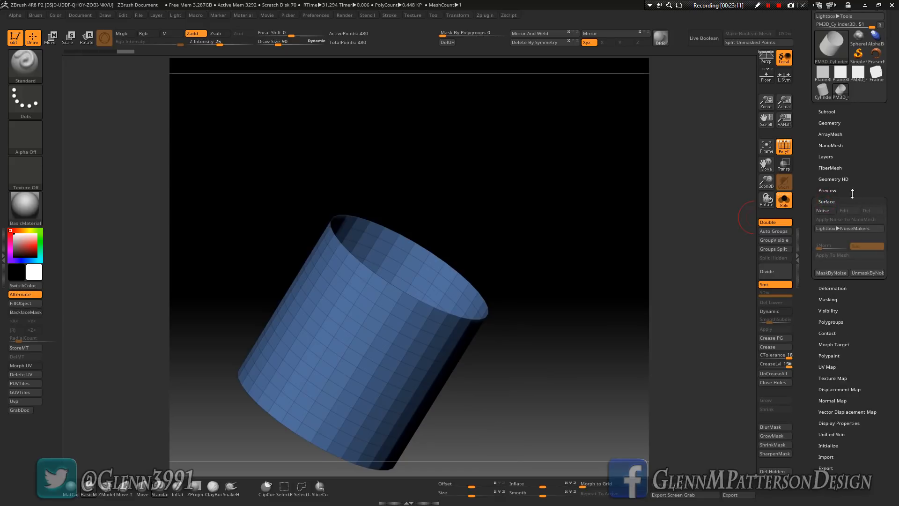
{"action": "left_click", "coordinate": [827, 212]}
{"action": "left_click", "coordinate": [810, 215]}
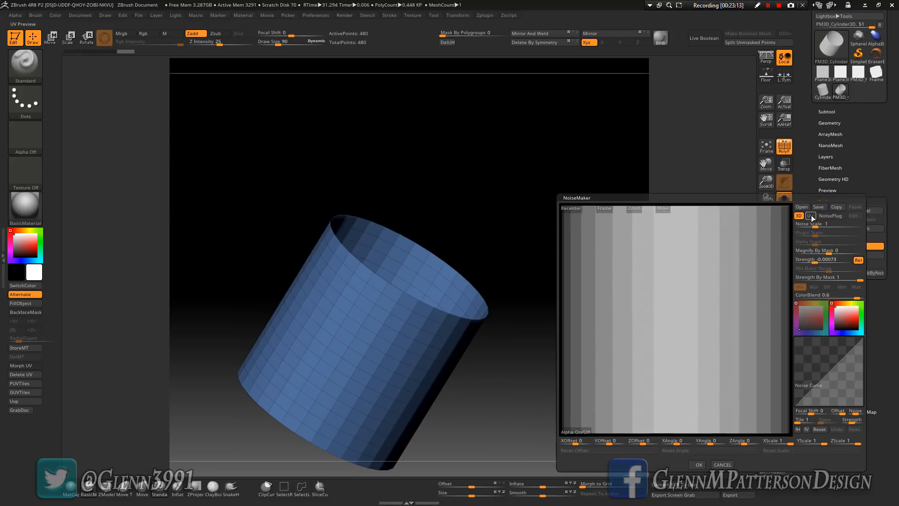
{"action": "left_click", "coordinate": [810, 216]}
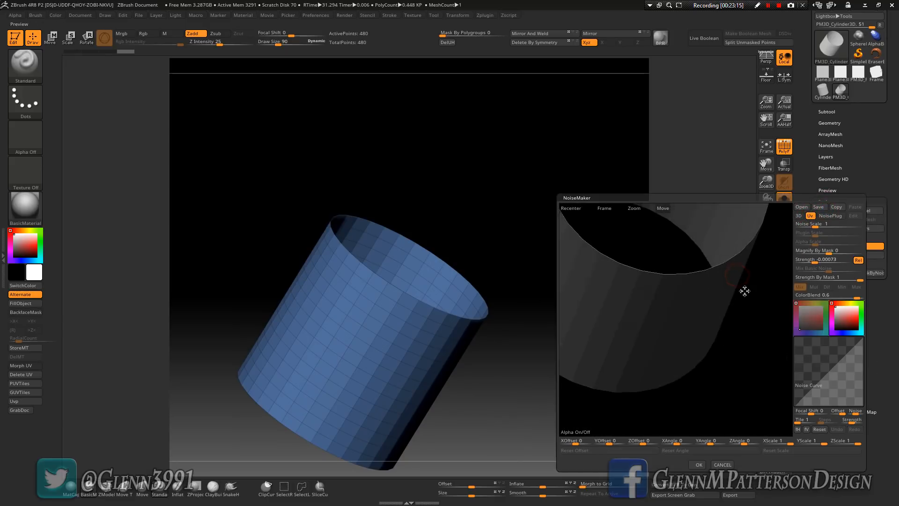
{"action": "left_click_drag", "start_coordinate": [753, 281], "coordinate": [699, 246]}
{"action": "left_click", "coordinate": [605, 208]}
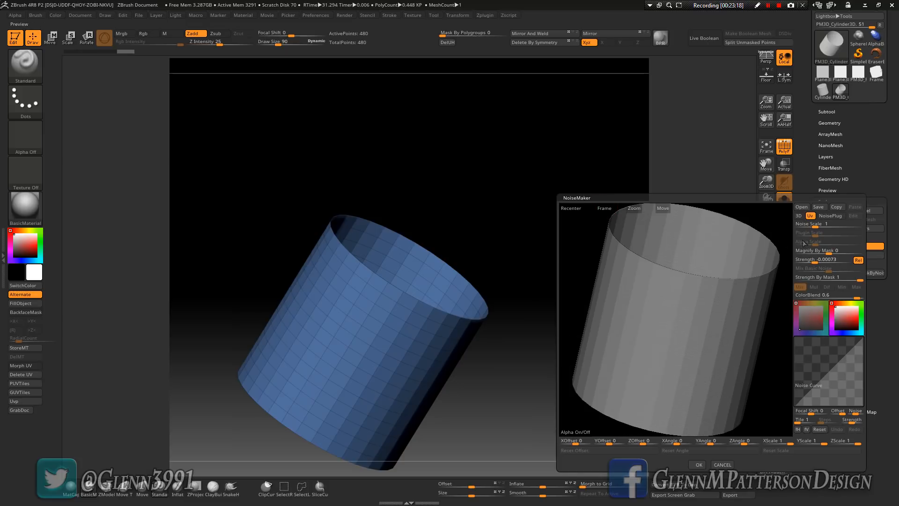
- Load DEMO_SAMPLE.PSD from the DEMO_FreehandTile folder as the noise alpha
{"action": "left_click", "coordinate": [813, 261]}
{"action": "left_click", "coordinate": [579, 432]}
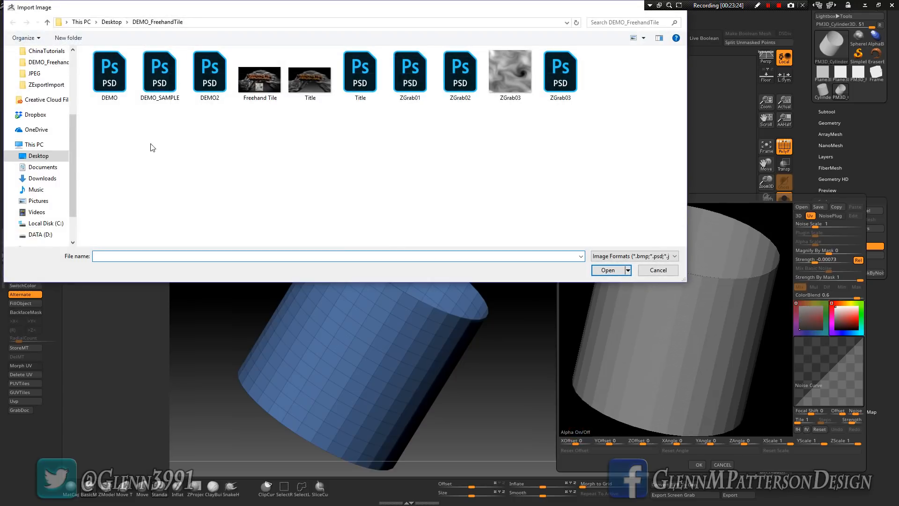
{"action": "double_click", "coordinate": [152, 76]}
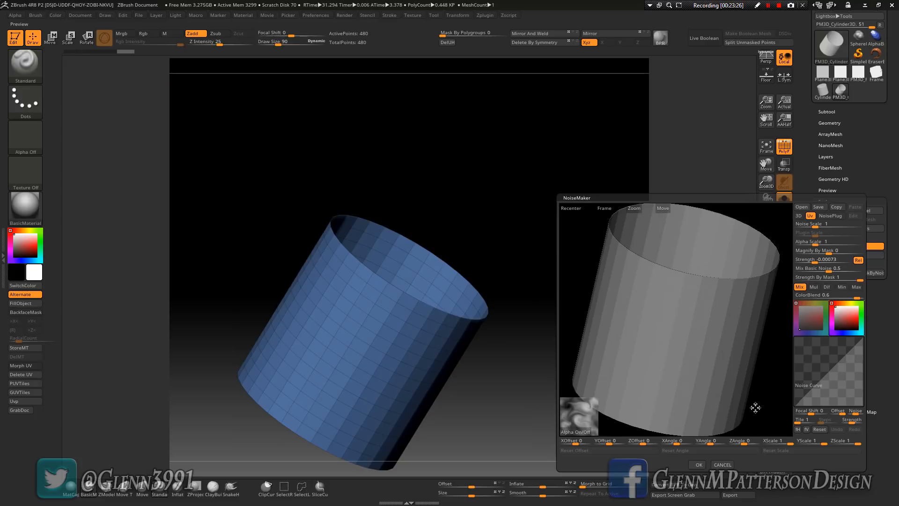
- Set Mix Basic Noise to 0, flip the noise curve horizontally, and set the noise Strength to 0.5
{"action": "left_click", "coordinate": [819, 269]}
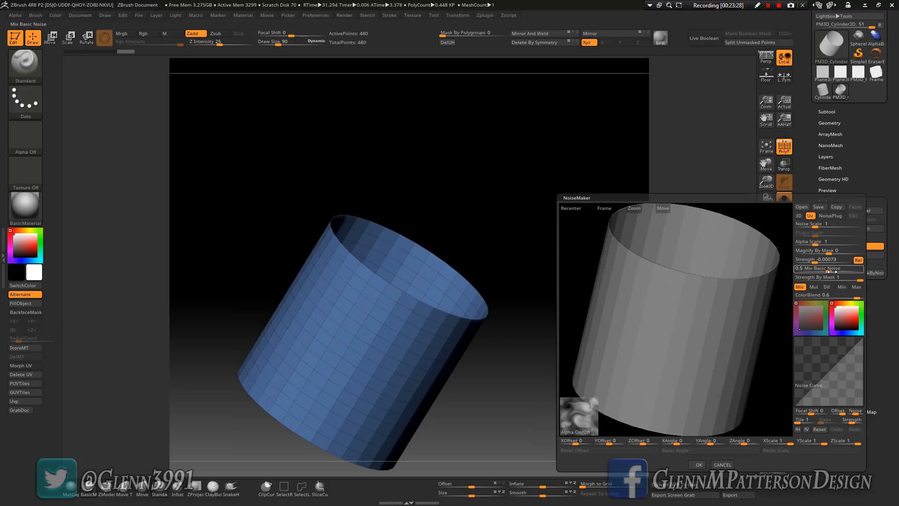
{"action": "type", "text": "0"}
{"action": "key", "text": "Return"}
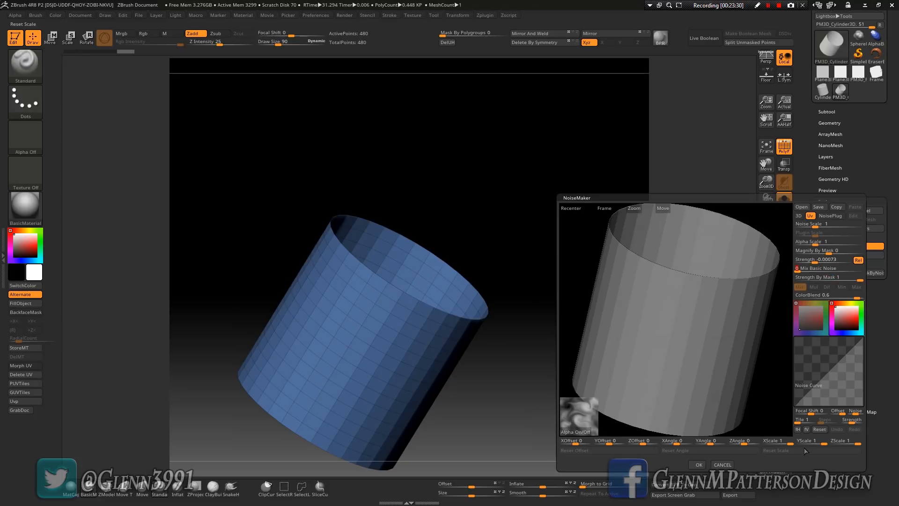
{"action": "left_click", "coordinate": [798, 430]}
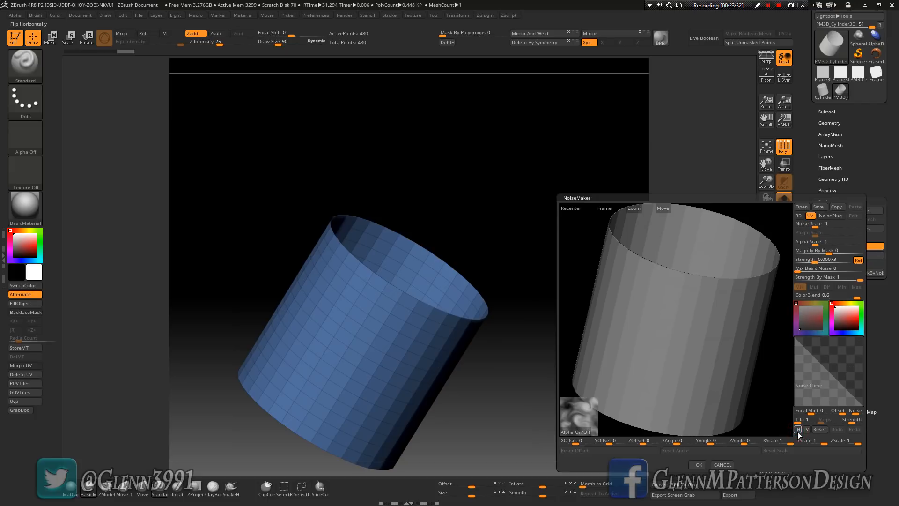
{"action": "left_click", "coordinate": [814, 260]}
{"action": "type", "text": "0.5"}
{"action": "key", "text": "Return"}
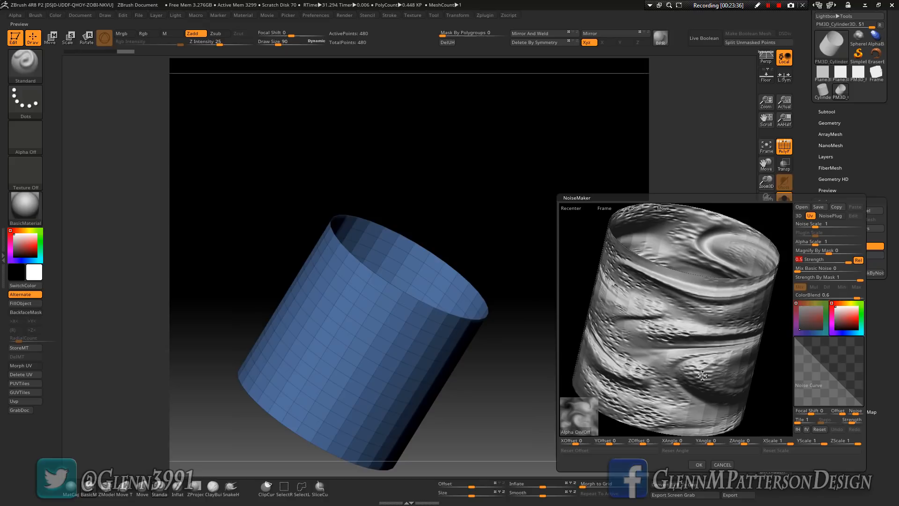
- Reduce the noise Alpha Scale to about 0.288 and accept the surface noise on the cylinder
{"action": "mouse_move", "coordinate": [702, 375]}
{"action": "left_mouse_down"}
{"action": "mouse_move", "coordinate": [724, 361]}
{"action": "mouse_move", "coordinate": [718, 380]}
{"action": "mouse_move", "coordinate": [709, 376]}
{"action": "left_mouse_up"}
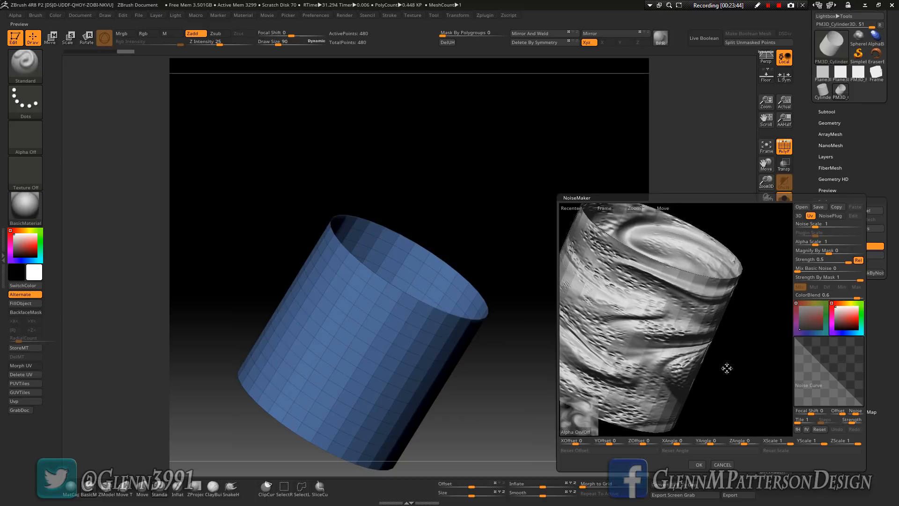
{"action": "left_click", "coordinate": [819, 242]}
{"action": "left_click_drag", "start_coordinate": [814, 244], "coordinate": [811, 245]}
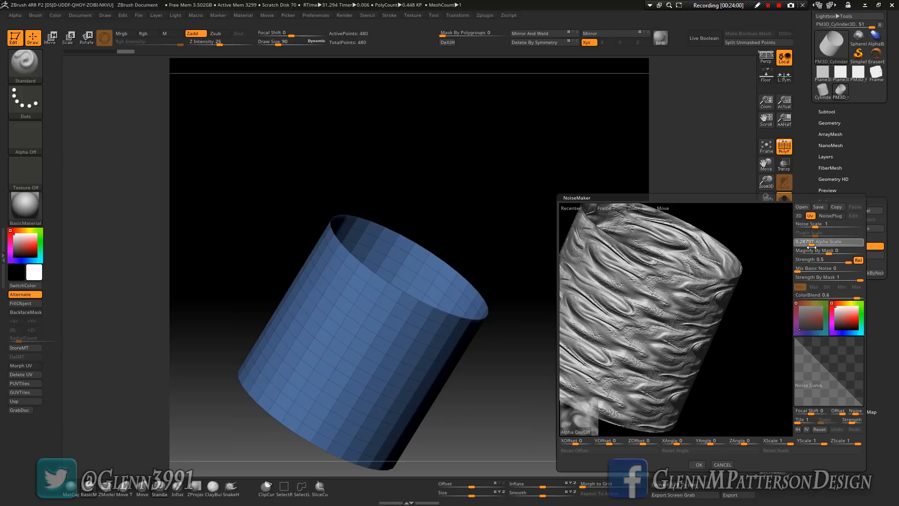
{"action": "left_click", "coordinate": [811, 246]}
{"action": "left_click", "coordinate": [698, 465]}
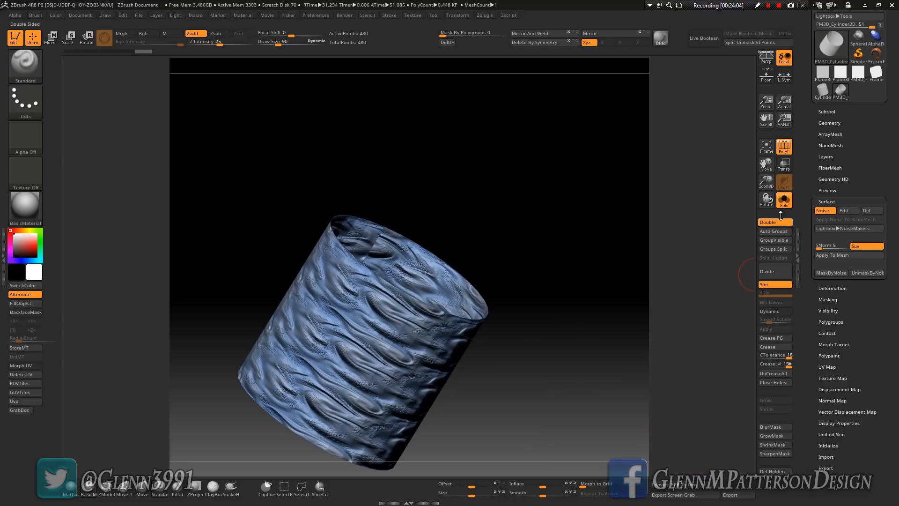
- Enable Dynamic Subdivision with a higher SmoothSubdiv level, turn off the polyframe, and inspect the vertical UV seam on the framed cylinder
{"action": "left_click", "coordinate": [777, 314]}
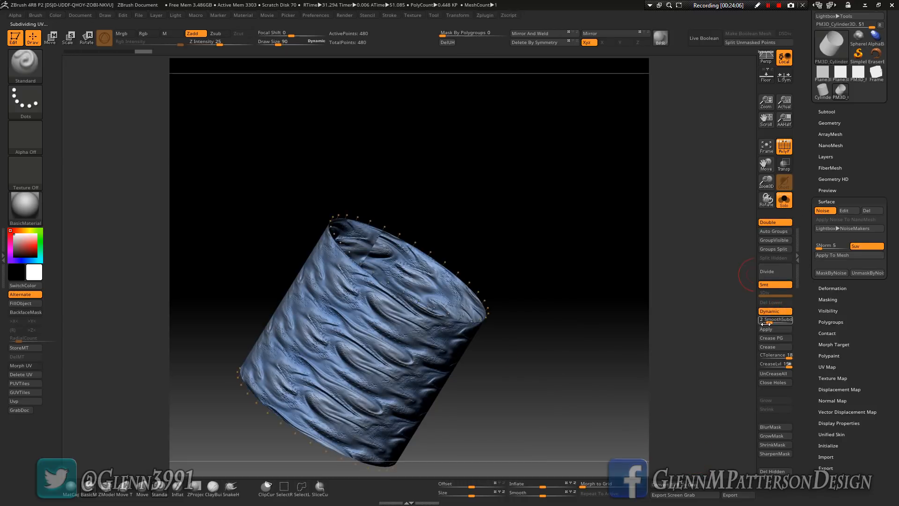
{"action": "left_click", "coordinate": [785, 147]}
{"action": "left_click_drag", "start_coordinate": [575, 405], "coordinate": [727, 193]}
{"action": "left_click", "coordinate": [766, 146]}
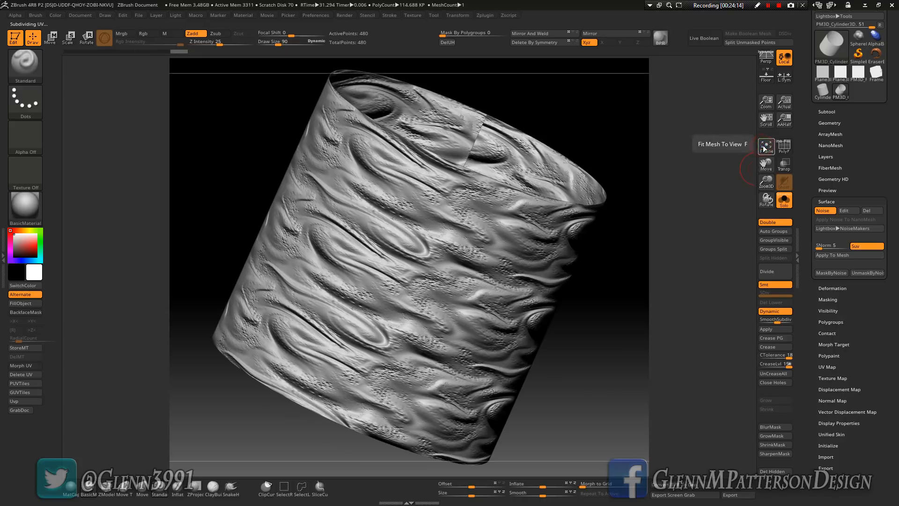
{"action": "left_click_drag", "start_coordinate": [593, 371], "coordinate": [621, 130]}
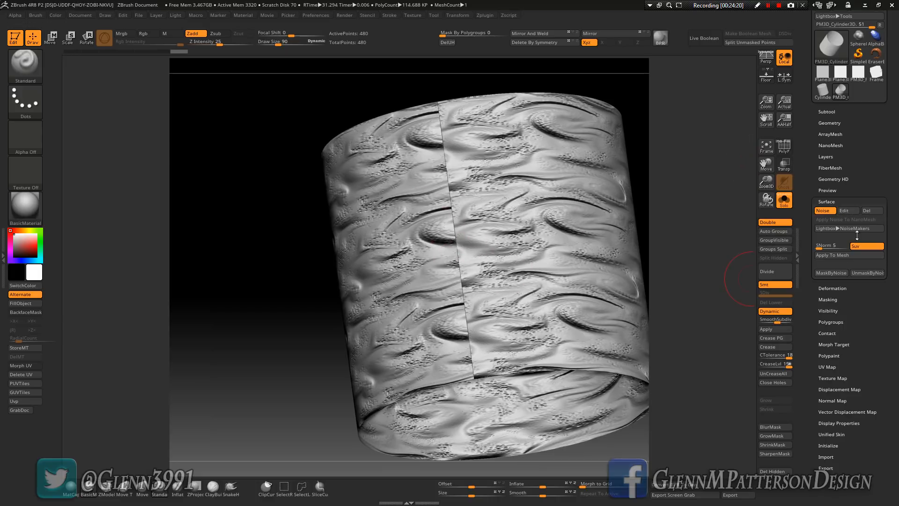
- Edit the cylinder's surface noise, comparing Alpha Scale values of 1 and 0.5 in the preview, and set it to 0.25
{"action": "left_click", "coordinate": [844, 211]}
{"action": "left_click", "coordinate": [817, 243]}
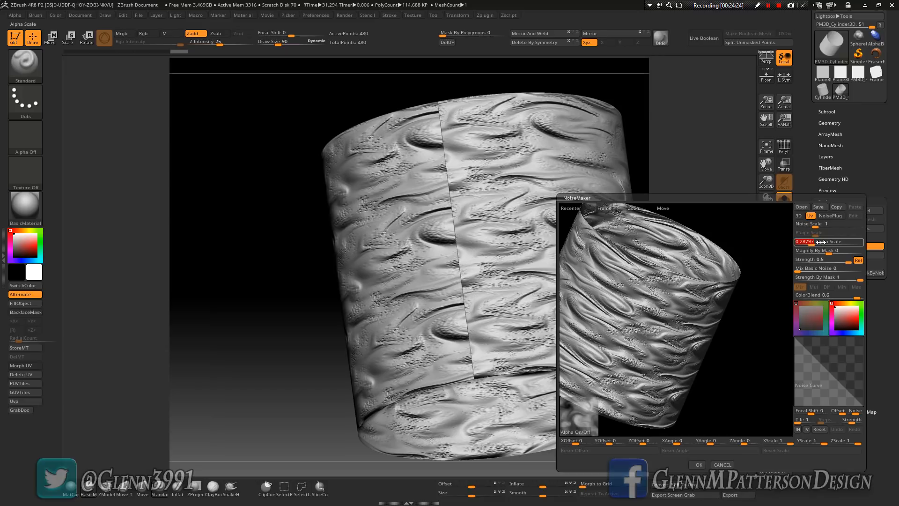
{"action": "type", "text": "1"}
{"action": "key", "text": "Return"}
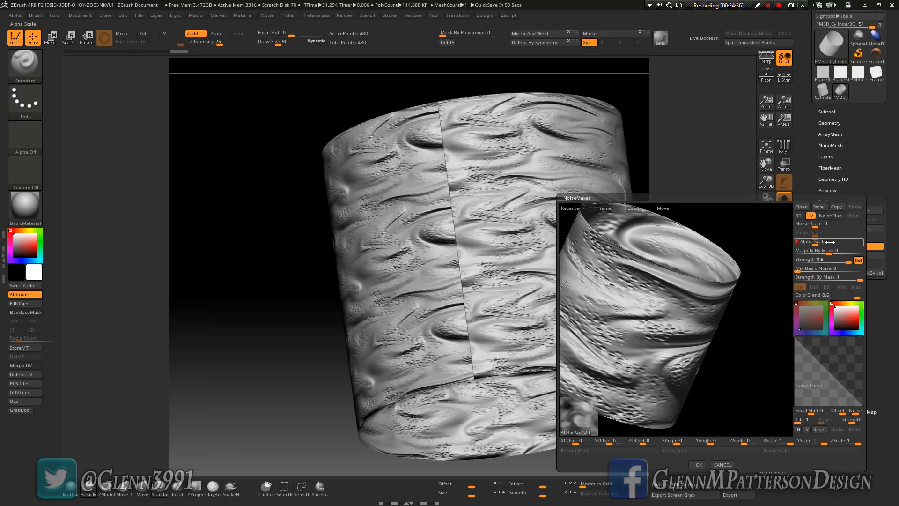
{"action": "key", "text": "Return"}
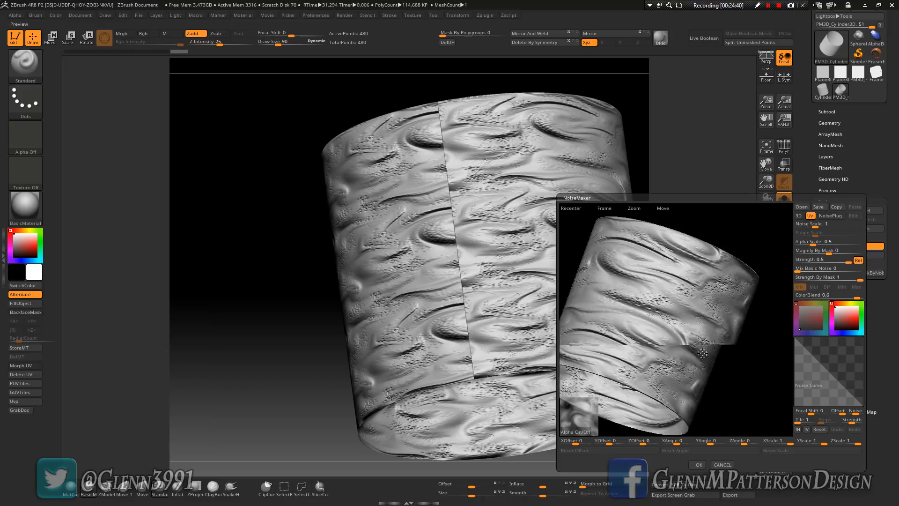
{"action": "left_click_drag", "start_coordinate": [748, 363], "coordinate": [708, 360]}
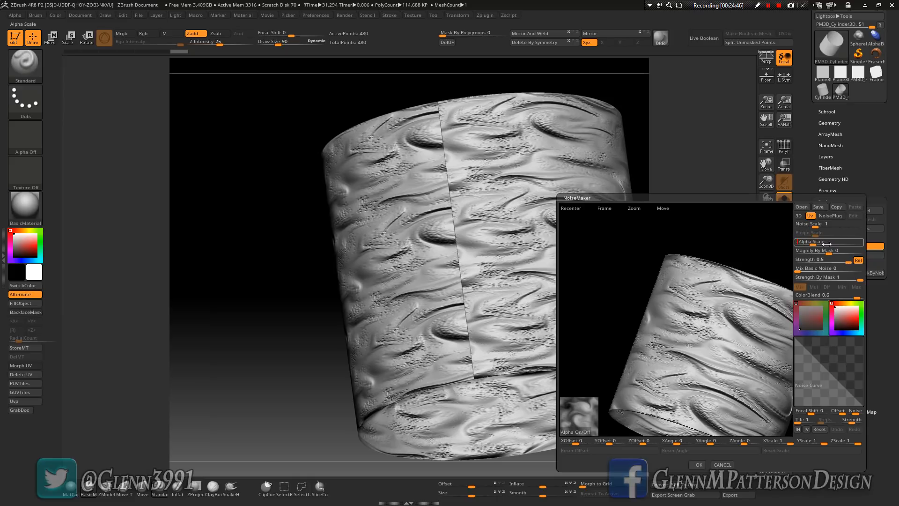
{"action": "key", "text": "Return"}
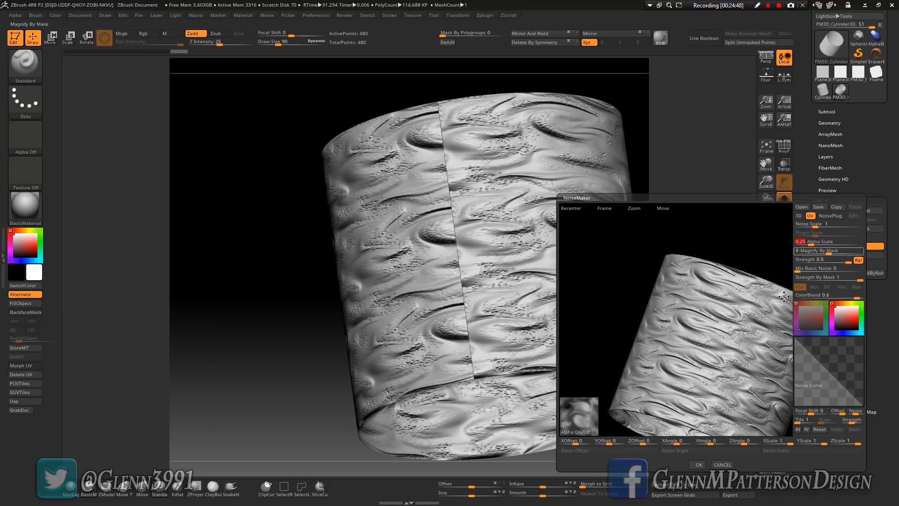
- Accept the surface noise settings and make a BPR render of the whole framed cylinder
{"action": "left_click_drag", "start_coordinate": [694, 345], "coordinate": [714, 357]}
{"action": "left_click", "coordinate": [698, 465]}
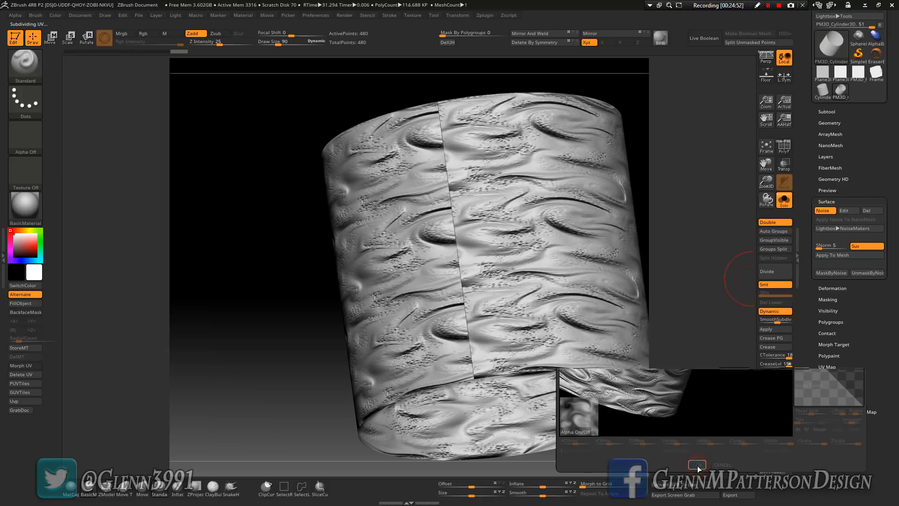
{"action": "left_click_drag", "start_coordinate": [451, 251], "coordinate": [547, 269]}
{"action": "left_click_drag", "start_coordinate": [417, 311], "coordinate": [564, 235]}
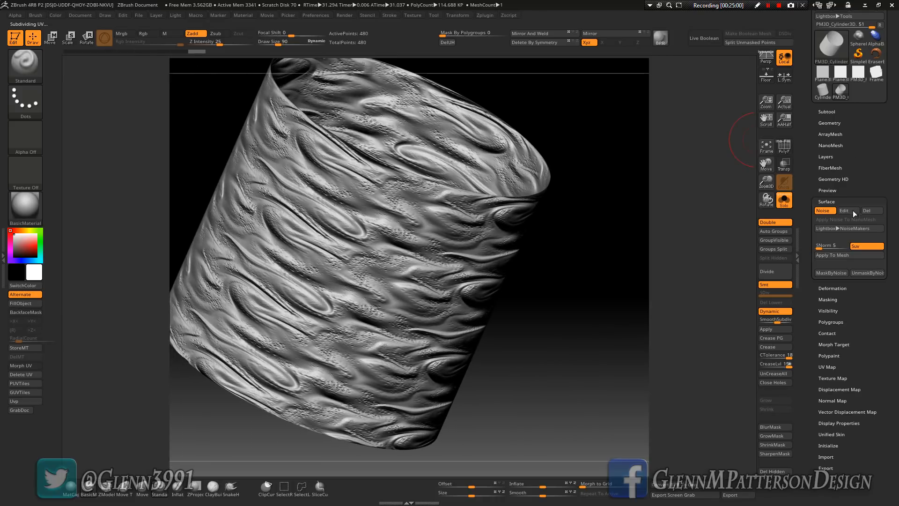
{"action": "left_click", "coordinate": [766, 146]}
{"action": "left_click", "coordinate": [660, 39]}
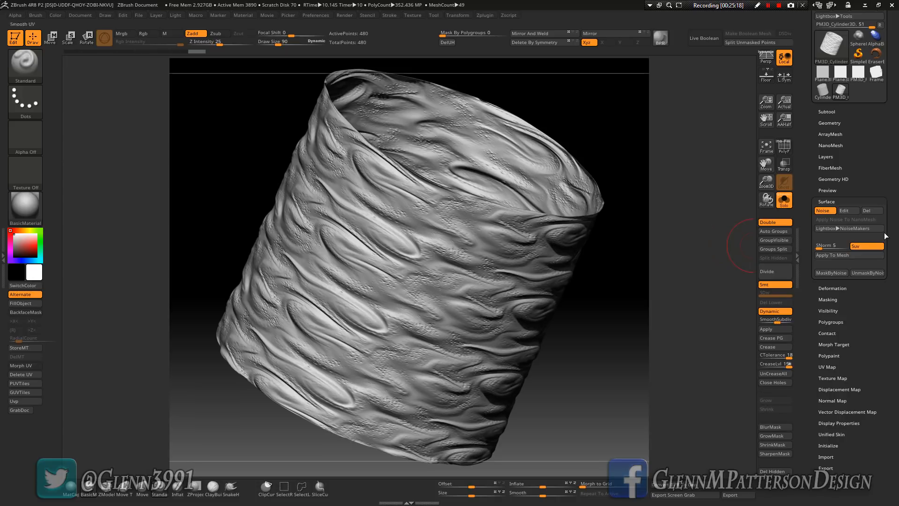
- Edit the surface noise to turn off Strength Relative To Scale, accept it, and render the cylinder with BPR
{"action": "left_click", "coordinate": [843, 210]}
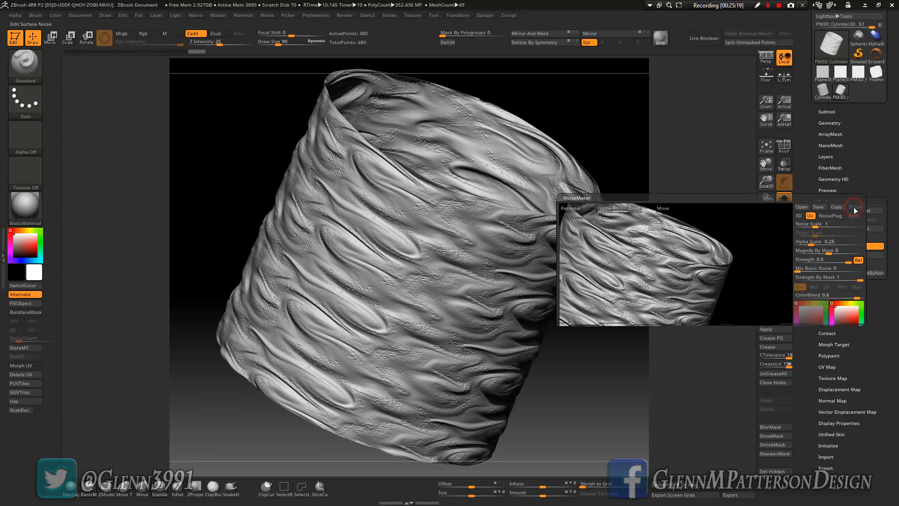
{"action": "left_click", "coordinate": [860, 260]}
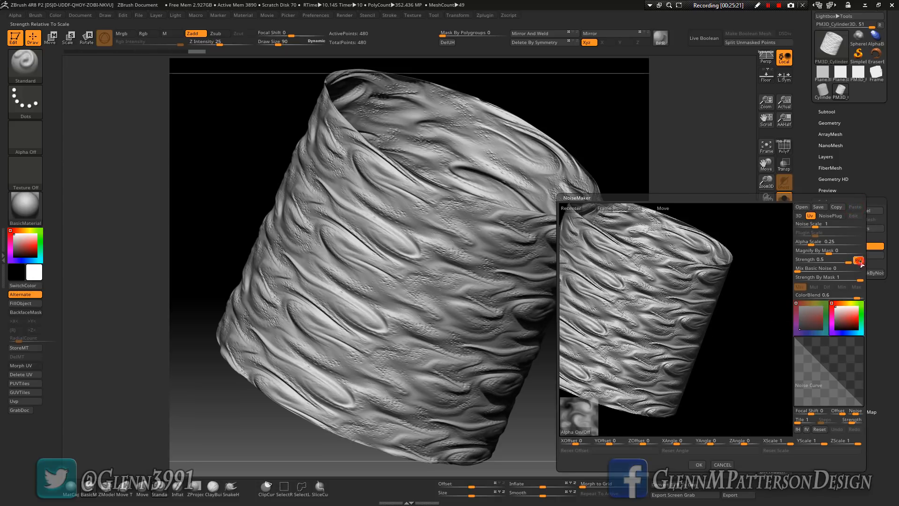
{"action": "left_click", "coordinate": [699, 464]}
{"action": "left_click_drag", "start_coordinate": [592, 430], "coordinate": [604, 413]}
{"action": "left_click", "coordinate": [661, 39]}
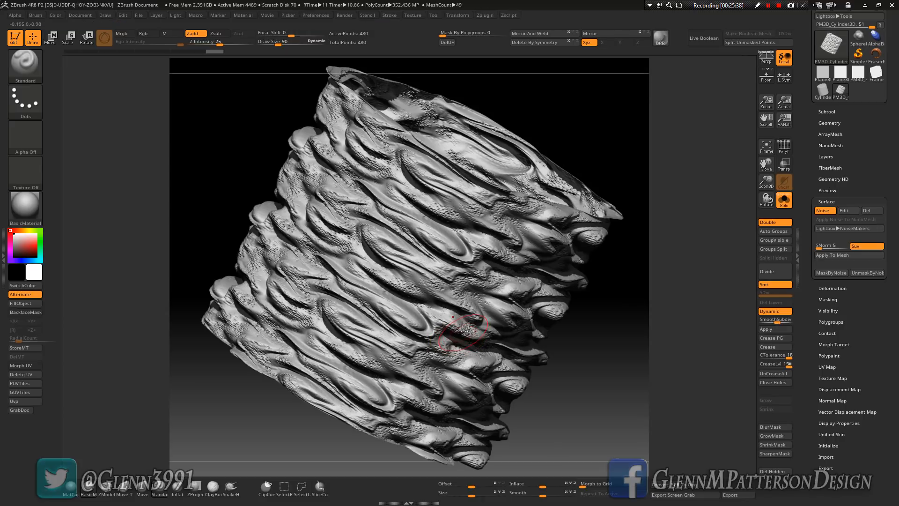
- Set the surface noise Strength to 0.35, accept it, and render the cylinder with BPR
{"action": "left_click", "coordinate": [842, 212]}
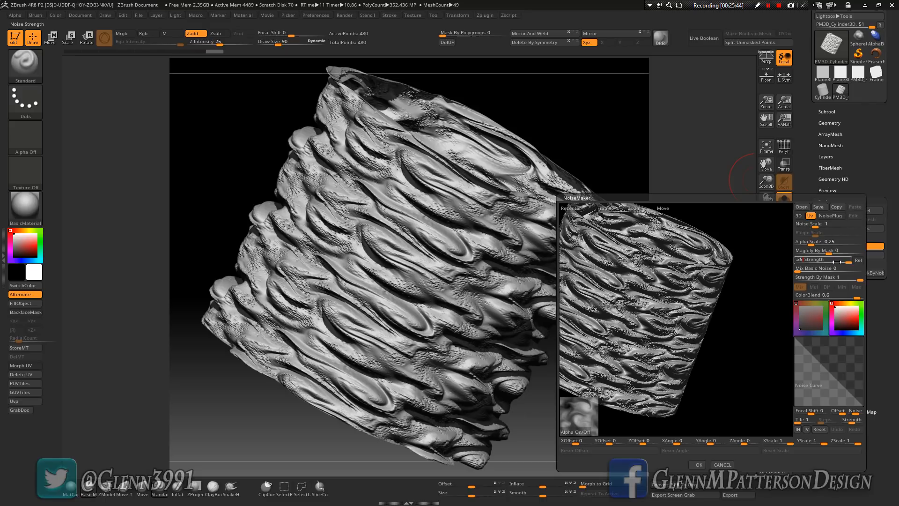
{"action": "key", "text": "Return"}
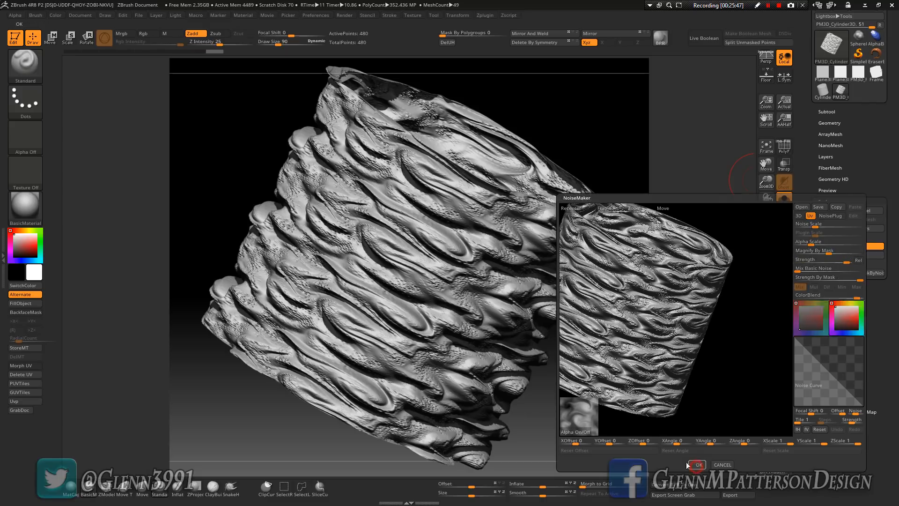
{"action": "left_click", "coordinate": [696, 467]}
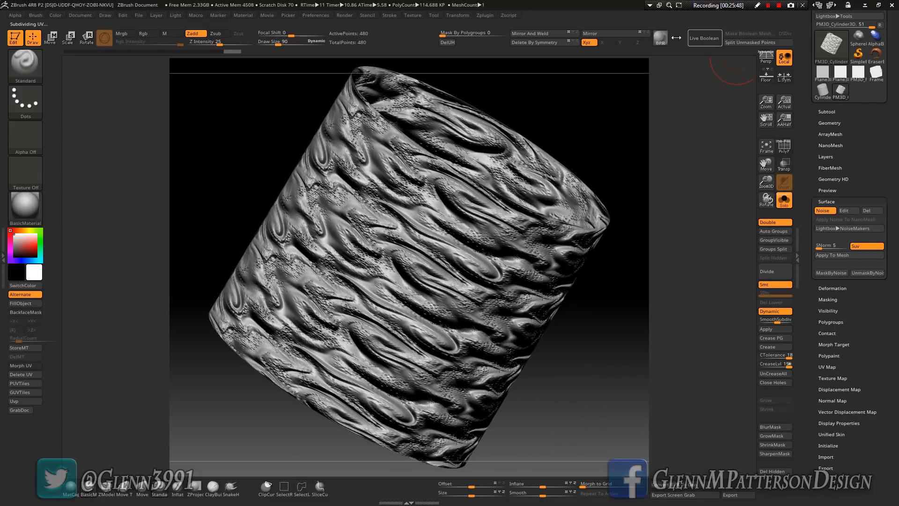
{"action": "left_click", "coordinate": [660, 38]}
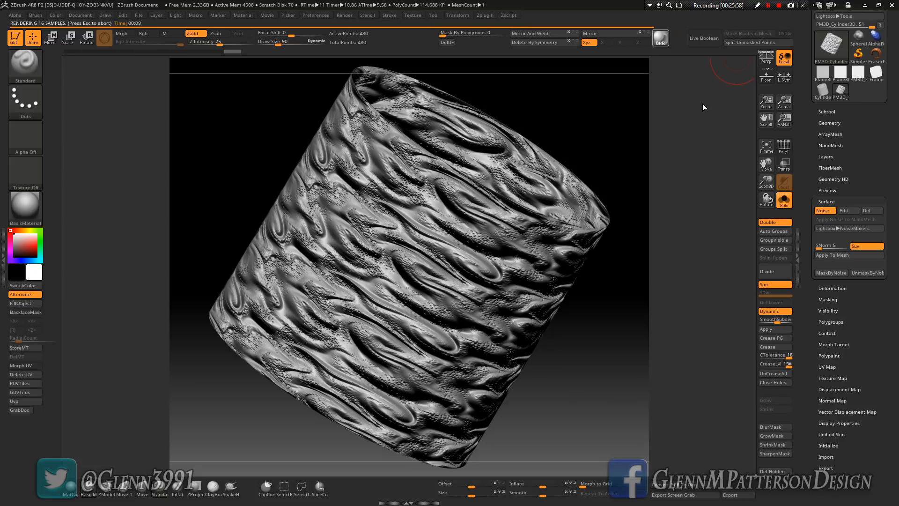
{"action": "left_click", "coordinate": [702, 103]}
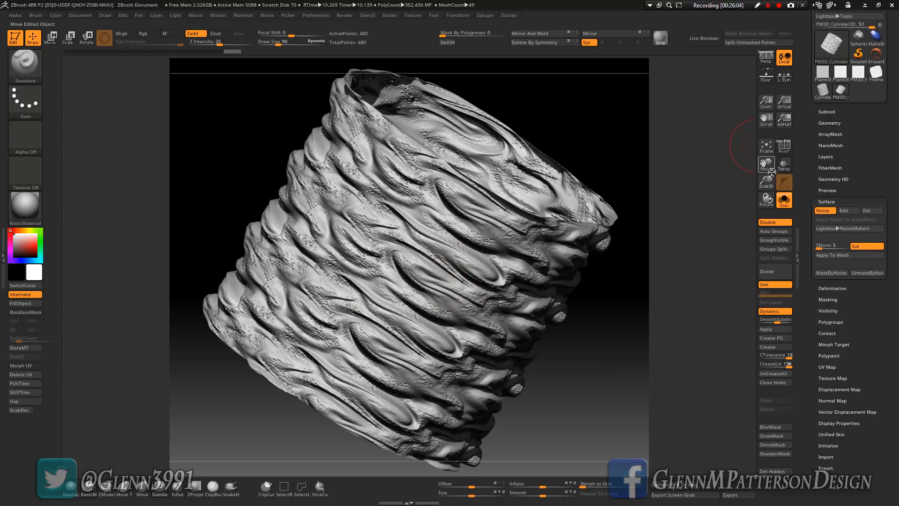
- Show the Dynamic Subdiv settings, then apply the gizmo's Bend Curve deformer to the cylinder in a straight front view
{"action": "left_click_drag", "start_coordinate": [768, 182], "coordinate": [777, 122]}
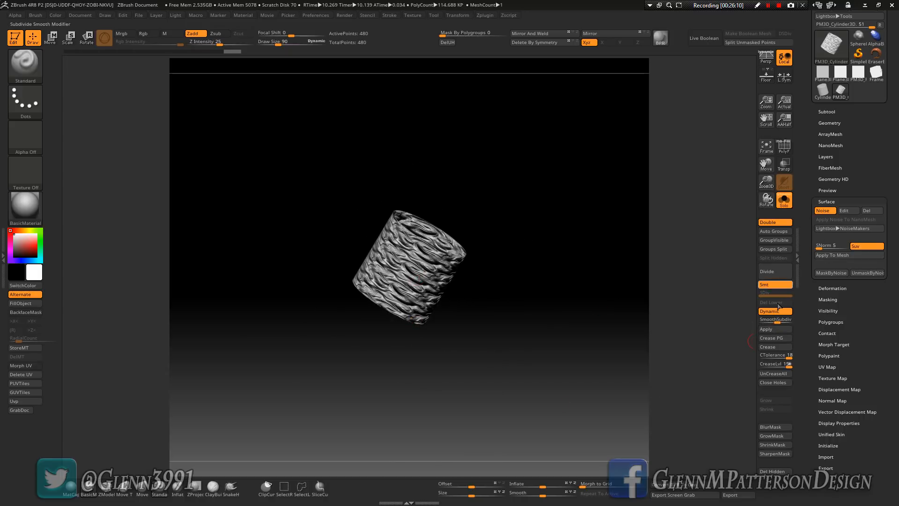
{"action": "left_click", "coordinate": [830, 123]}
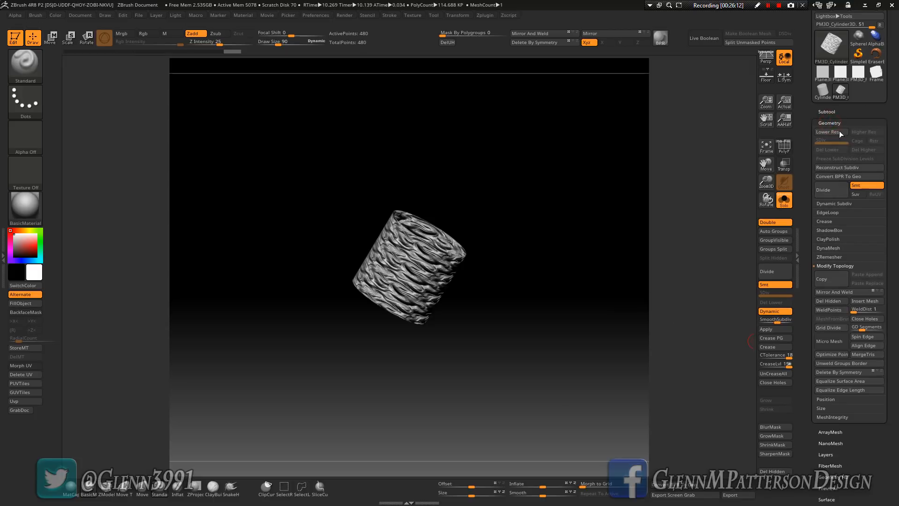
{"action": "left_click", "coordinate": [827, 204]}
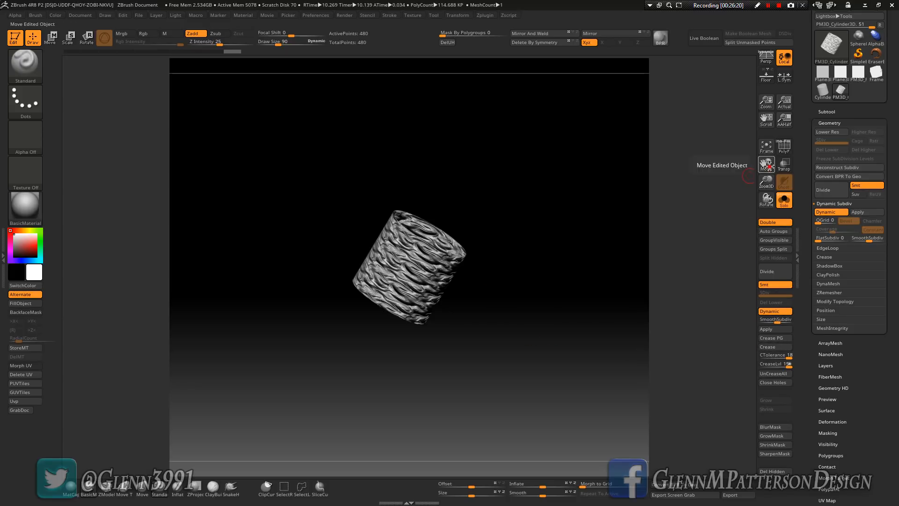
{"action": "left_click_drag", "start_coordinate": [766, 161], "coordinate": [736, 201]}
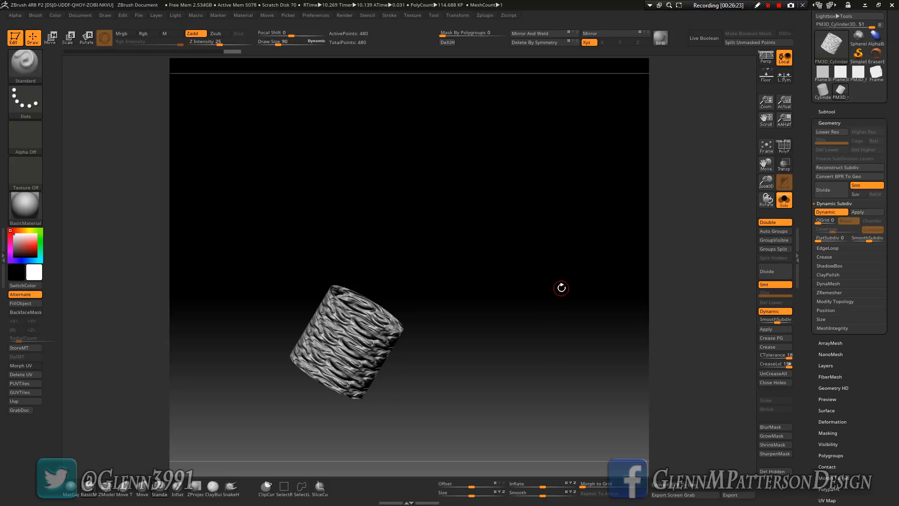
{"action": "key", "text": "w"}
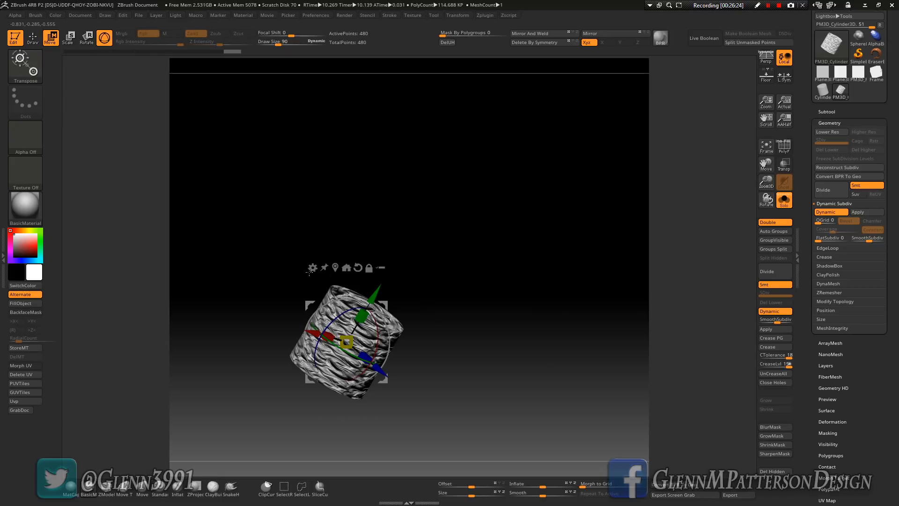
{"action": "left_click_drag", "start_coordinate": [491, 361], "coordinate": [476, 355], "text": "shift"}
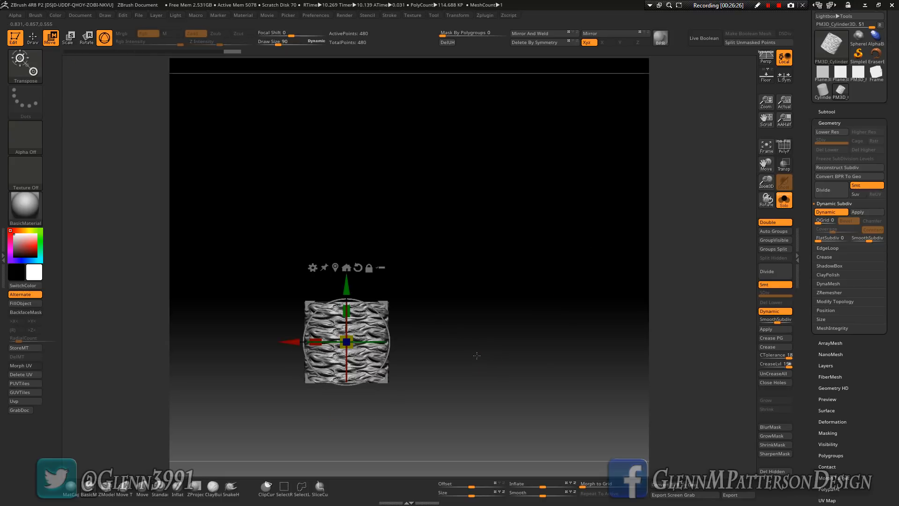
{"action": "left_click", "coordinate": [312, 268]}
{"action": "left_click", "coordinate": [312, 265]}
{"action": "left_click", "coordinate": [388, 287]}
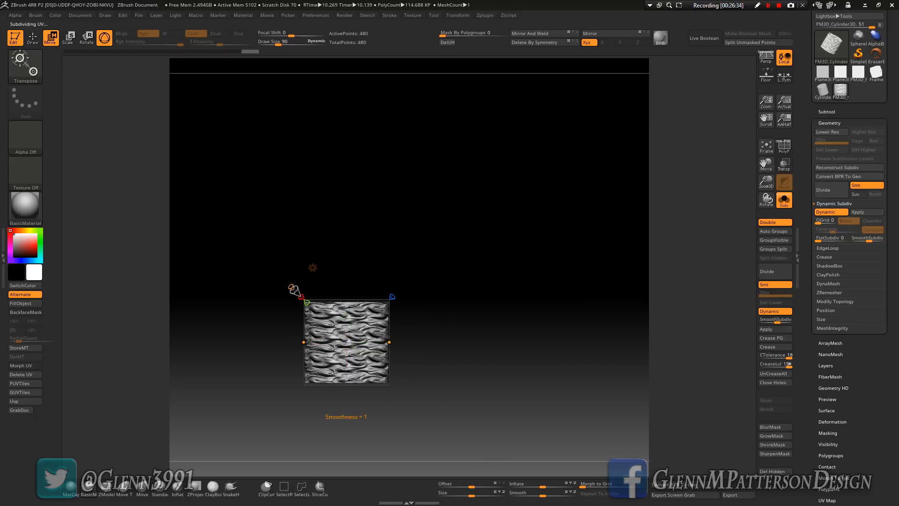
- Set the bend deformer's axis to 2 (Y) and raise the Curve Resolution to add a middle control point
{"action": "mouse_move", "coordinate": [290, 283]}
{"action": "left_click", "coordinate": [300, 296]}
{"action": "mouse_move", "coordinate": [297, 292]}
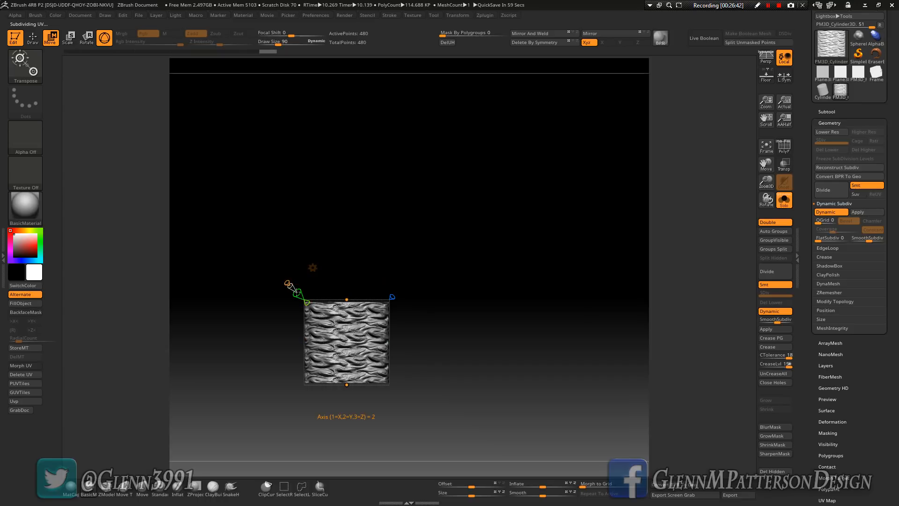
{"action": "mouse_move", "coordinate": [284, 273]}
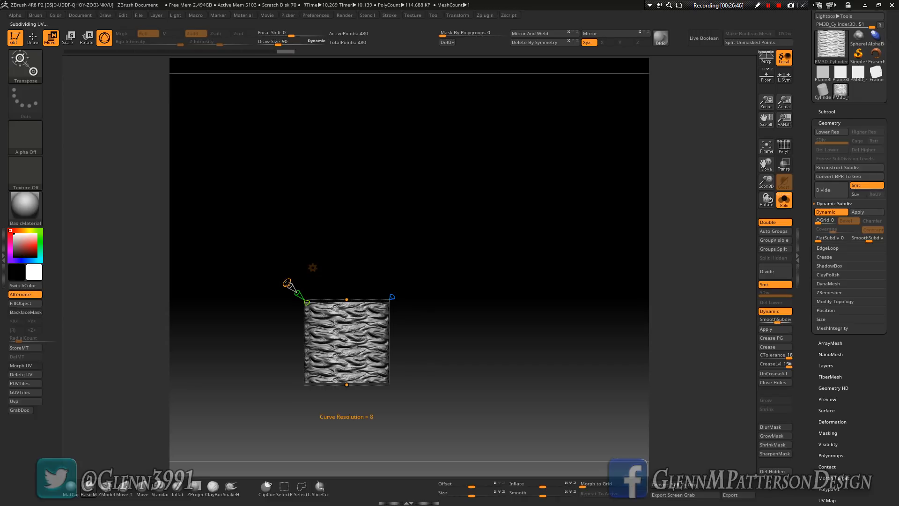
{"action": "left_click_drag", "start_coordinate": [287, 282], "coordinate": [286, 279]}
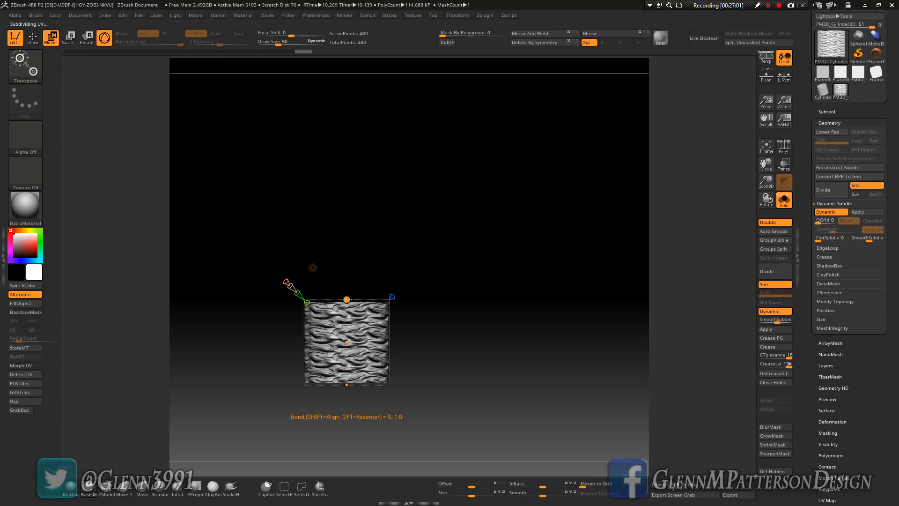
- Stretch the cylinder's upper end up and sideways, and pull the middle control point outward to form a curved tube
{"action": "left_click_drag", "start_coordinate": [346, 298], "coordinate": [594, 136]}
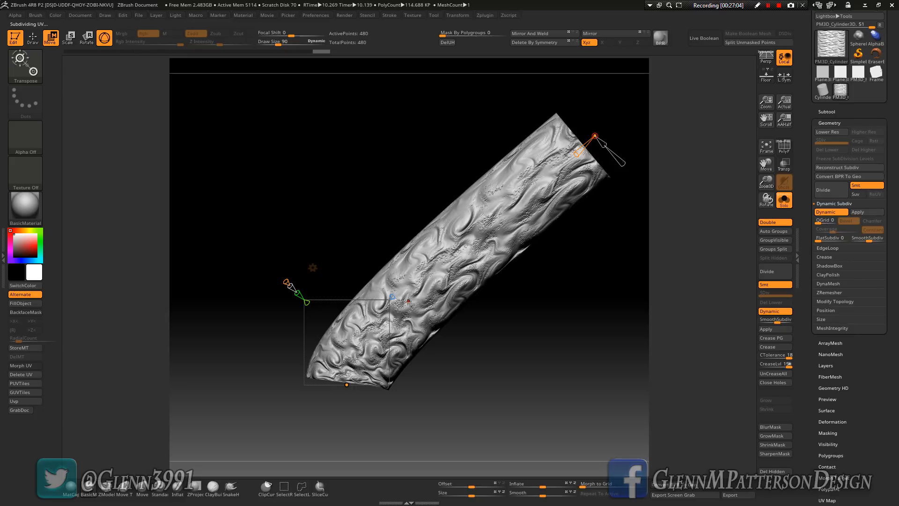
{"action": "left_click_drag", "start_coordinate": [410, 303], "coordinate": [367, 133]}
{"action": "left_click_drag", "start_coordinate": [502, 326], "coordinate": [546, 345]}
{"action": "left_click_drag", "start_coordinate": [378, 216], "coordinate": [545, 271]}
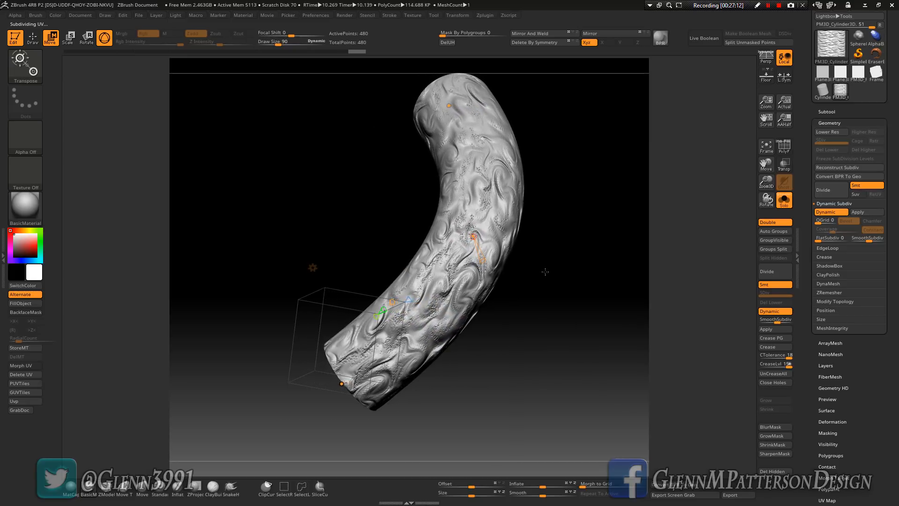
{"action": "left_click_drag", "start_coordinate": [538, 397], "coordinate": [489, 364]}
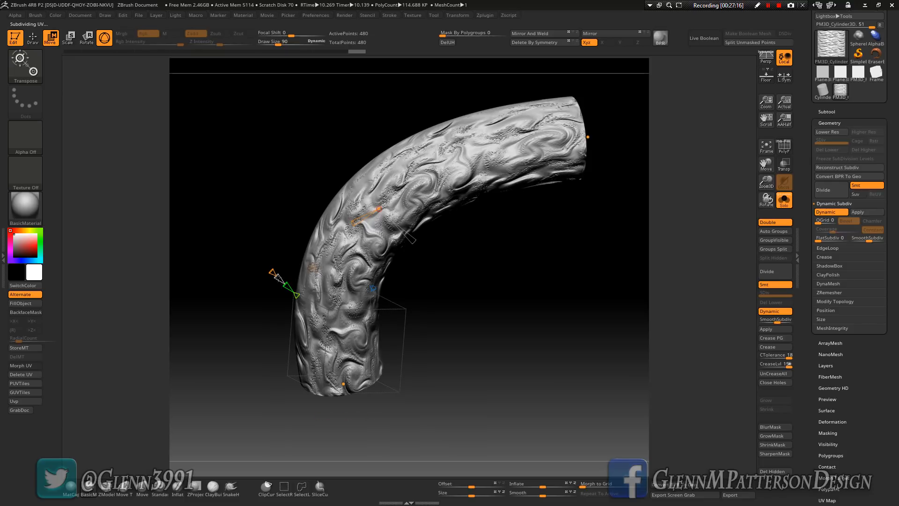
- Raise the Curve Resolution to nine control points and offset several of them along the tube to give it an irregular S-bend
{"action": "left_click_drag", "start_coordinate": [271, 269], "coordinate": [271, 264]}
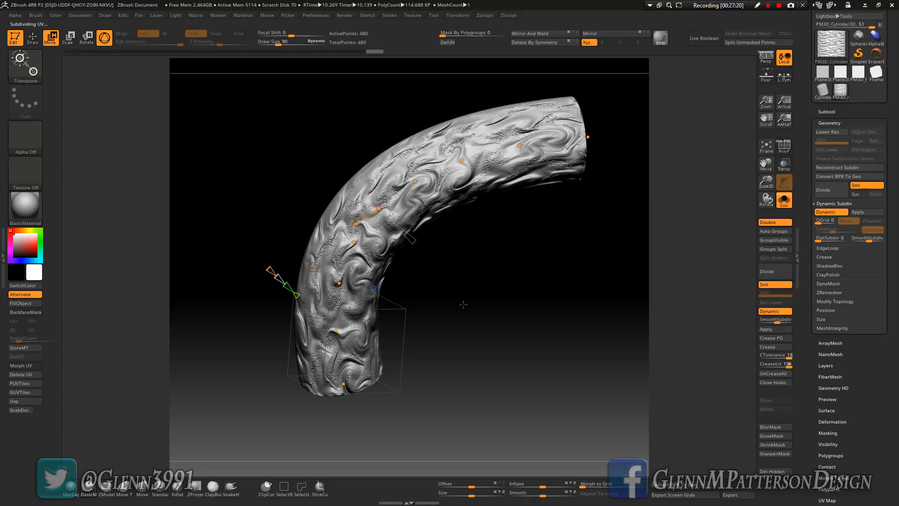
{"action": "left_click_drag", "start_coordinate": [475, 303], "coordinate": [505, 337]}
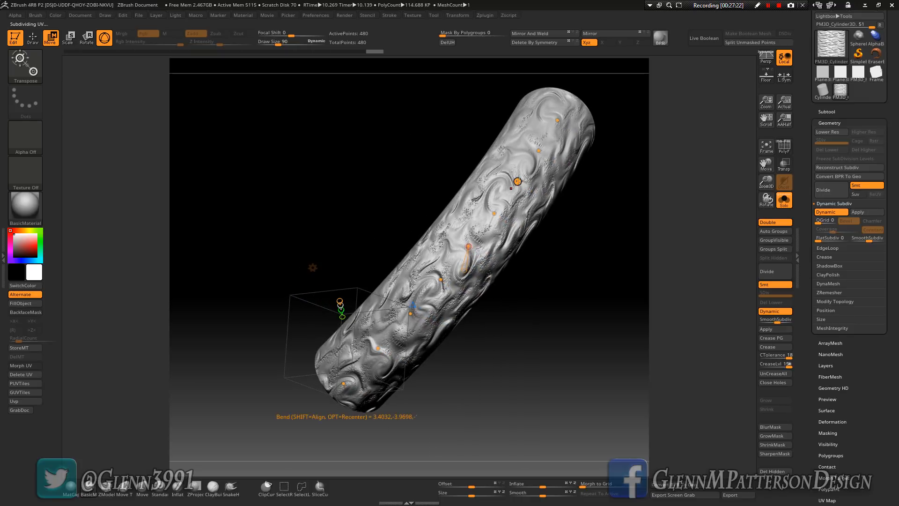
{"action": "left_click_drag", "start_coordinate": [516, 180], "coordinate": [493, 171]}
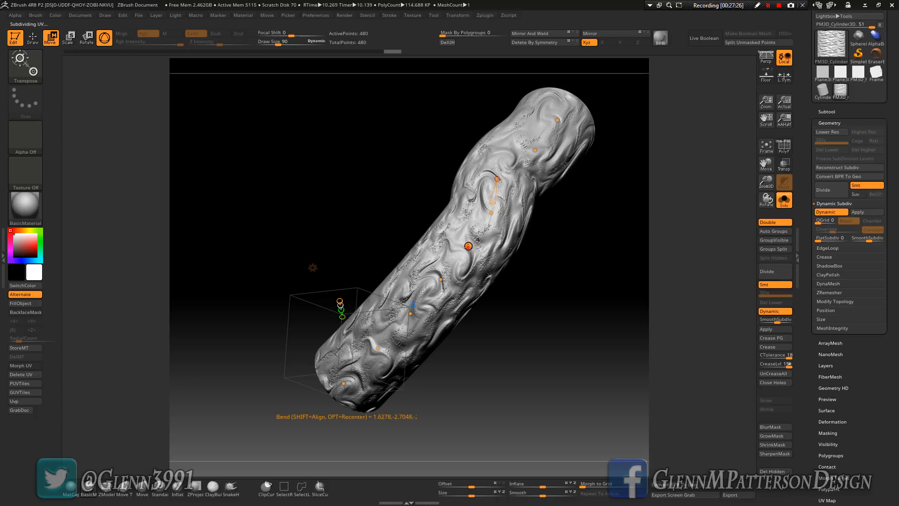
{"action": "left_click_drag", "start_coordinate": [470, 243], "coordinate": [478, 289]}
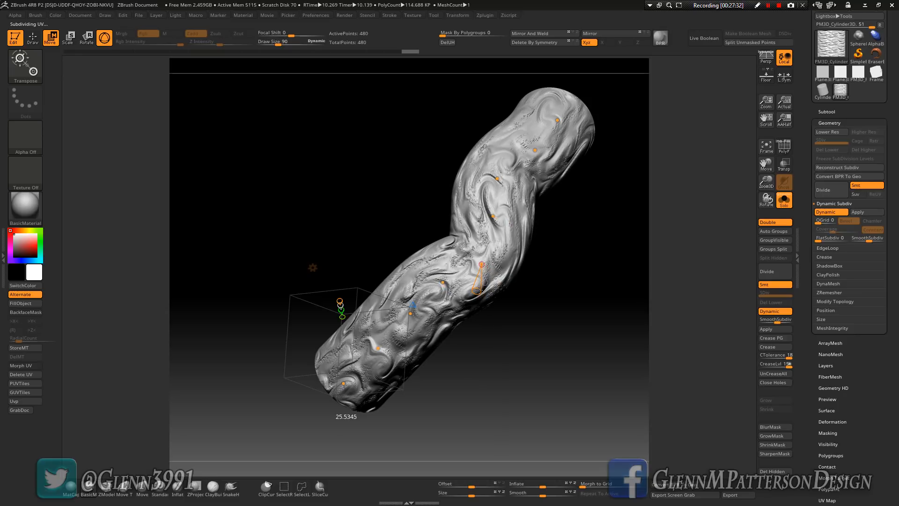
{"action": "left_click_drag", "start_coordinate": [409, 317], "coordinate": [440, 315]}
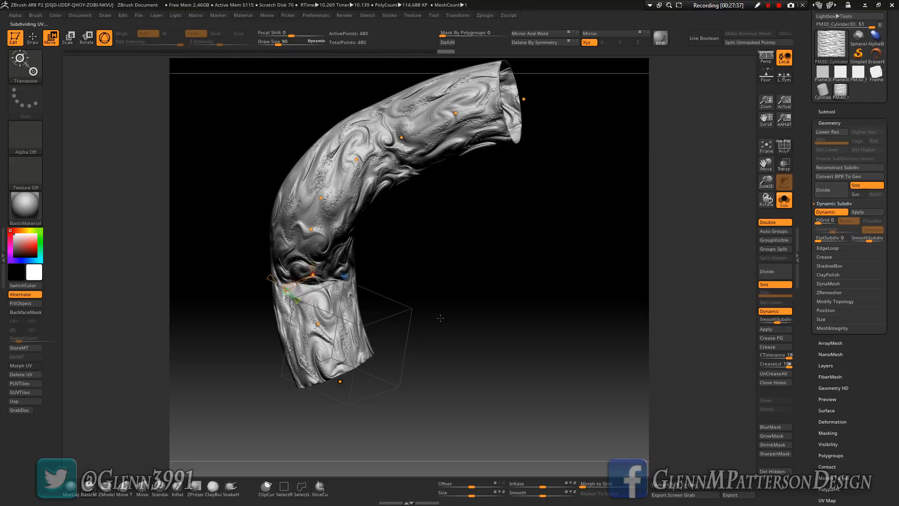
- Curl the tube's far end downward with its end control point and scale that opening down to taper it
{"action": "left_click_drag", "start_coordinate": [523, 100], "coordinate": [542, 165]}
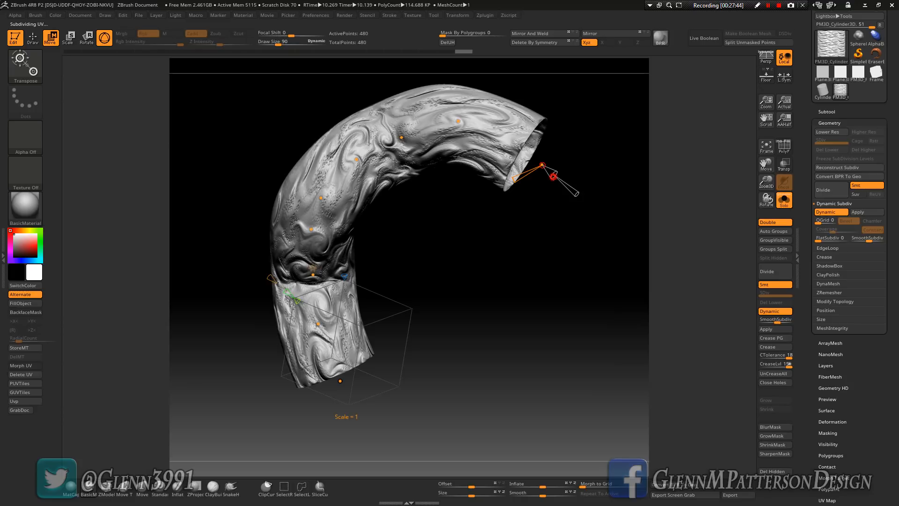
{"action": "left_click_drag", "start_coordinate": [553, 176], "coordinate": [546, 174]}
{"action": "left_click_drag", "start_coordinate": [450, 313], "coordinate": [513, 298]}
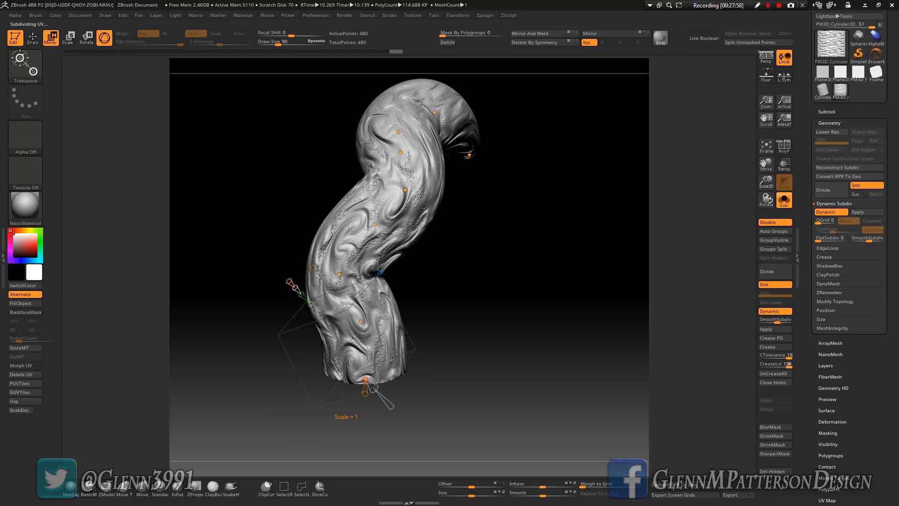
- Scale the base end up to about 2.77 for a flared trunk, and pull a control point above the neck outward
{"action": "left_click_drag", "start_coordinate": [376, 387], "coordinate": [389, 394]}
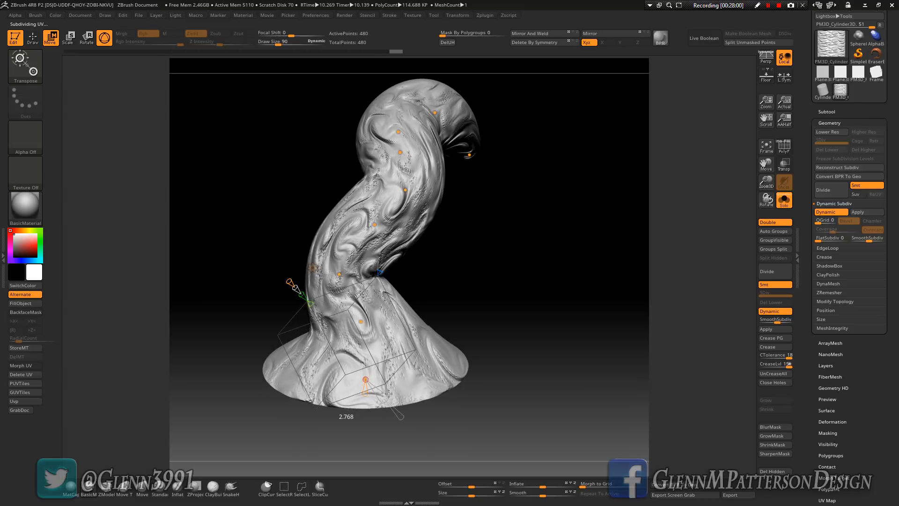
{"action": "left_click_drag", "start_coordinate": [557, 301], "coordinate": [523, 314]}
{"action": "left_click_drag", "start_coordinate": [502, 399], "coordinate": [482, 393]}
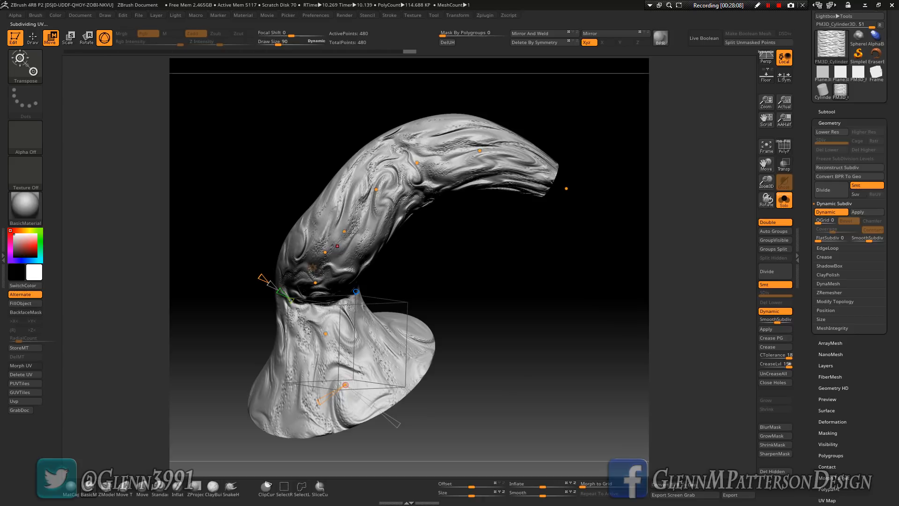
{"action": "left_click_drag", "start_coordinate": [337, 228], "coordinate": [301, 194]}
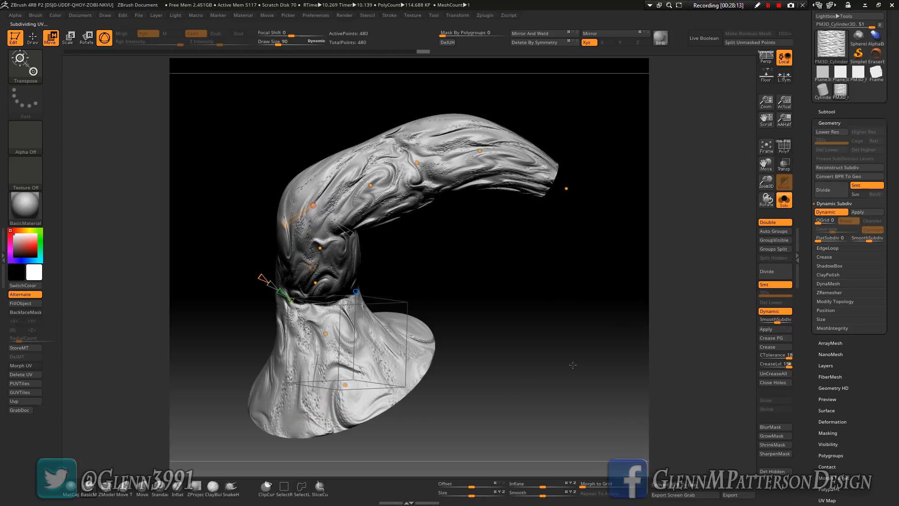
{"action": "left_click_drag", "start_coordinate": [561, 354], "coordinate": [570, 355]}
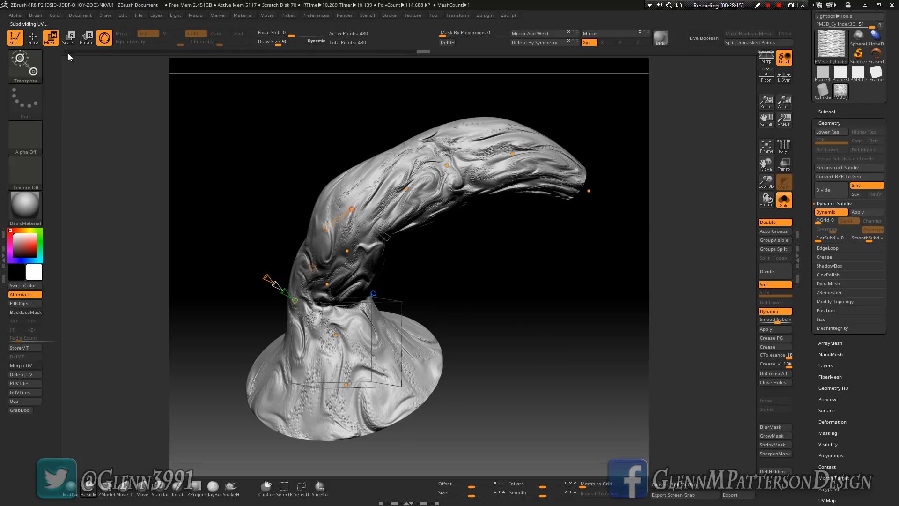
- Leave the Bend Curve deformer for Draw mode and make a BPR render of the bent, noise-covered tube
{"action": "left_click", "coordinate": [33, 41]}
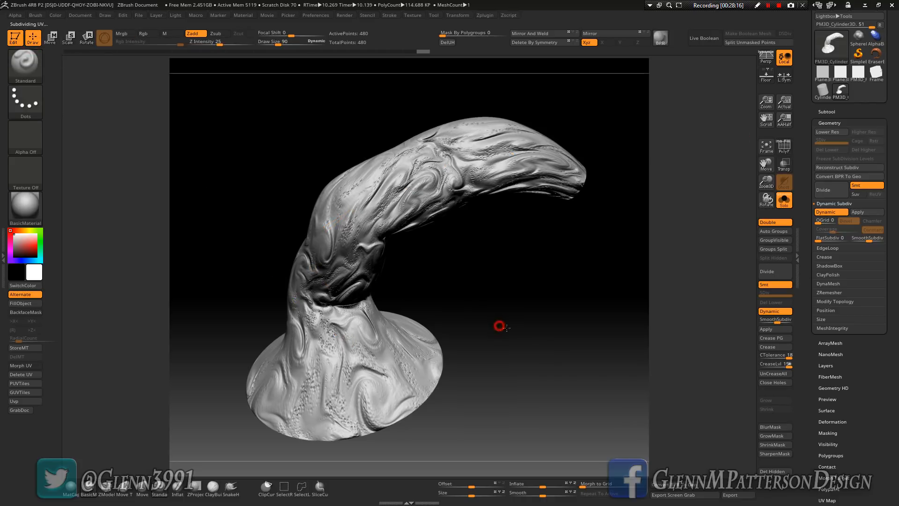
{"action": "left_click_drag", "start_coordinate": [506, 327], "coordinate": [568, 372]}
{"action": "mouse_move", "coordinate": [255, 232]}
{"action": "left_mouse_down"}
{"action": "mouse_move", "coordinate": [251, 298]}
{"action": "mouse_move", "coordinate": [235, 294]}
{"action": "mouse_move", "coordinate": [223, 251]}
{"action": "mouse_move", "coordinate": [179, 191]}
{"action": "mouse_move", "coordinate": [230, 223]}
{"action": "mouse_move", "coordinate": [179, 213]}
{"action": "left_mouse_up"}
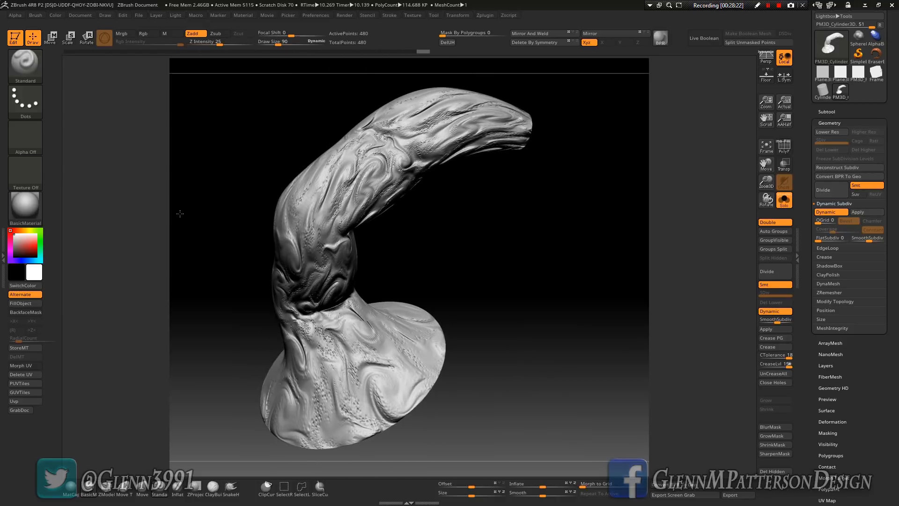
{"action": "left_click", "coordinate": [660, 41]}
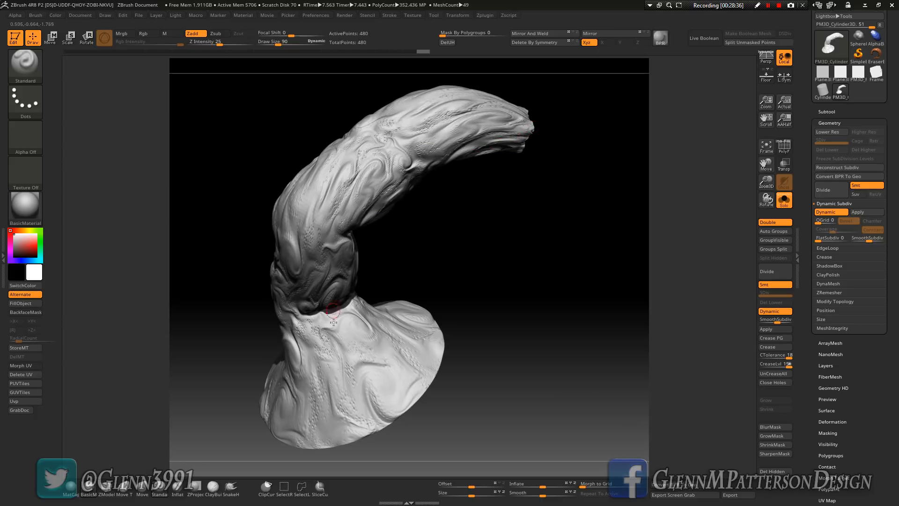
- Edit the tube's surface noise and raise its Strength above 0.35 for deeper swirls
{"action": "left_click", "coordinate": [827, 411]}
{"action": "left_click", "coordinate": [852, 211]}
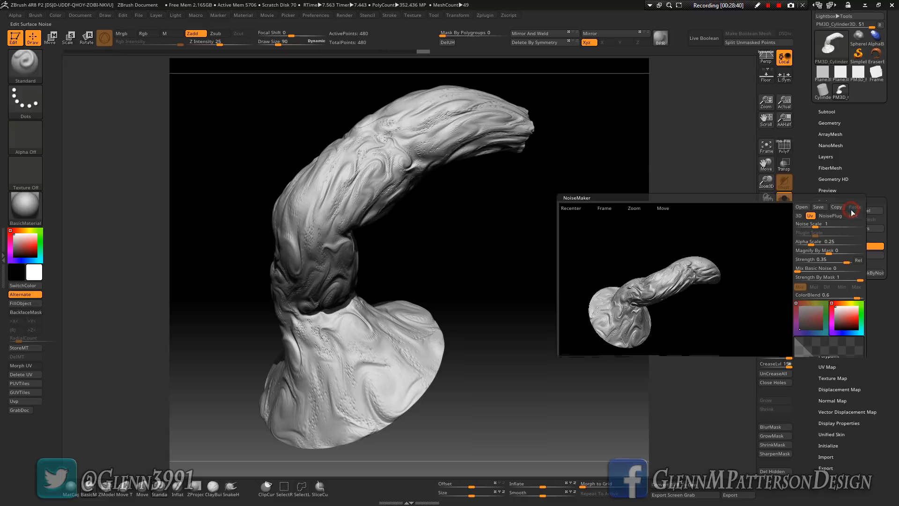
{"action": "left_click_drag", "start_coordinate": [849, 261], "coordinate": [872, 259]}
{"action": "left_click", "coordinate": [697, 465]}
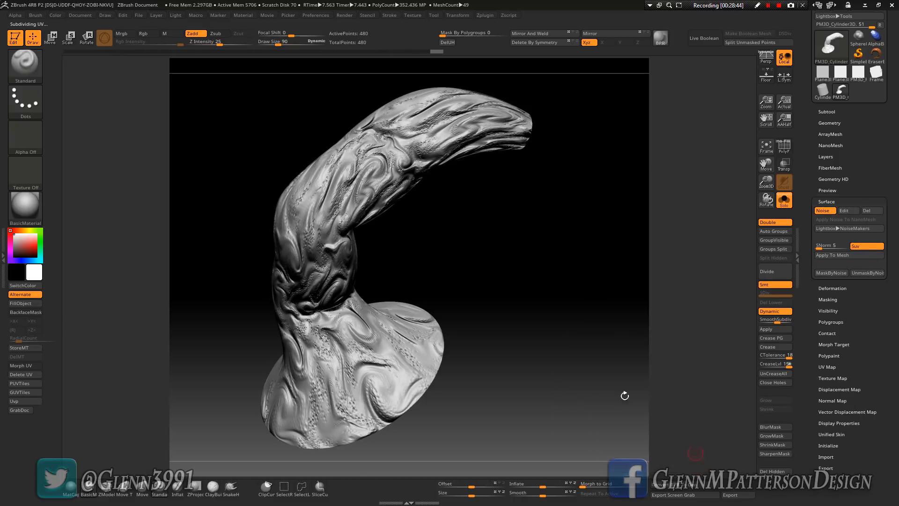
- Frame the whole tube from the side and render it with BPR to check the stronger noise
{"action": "left_click_drag", "start_coordinate": [535, 336], "coordinate": [563, 328]}
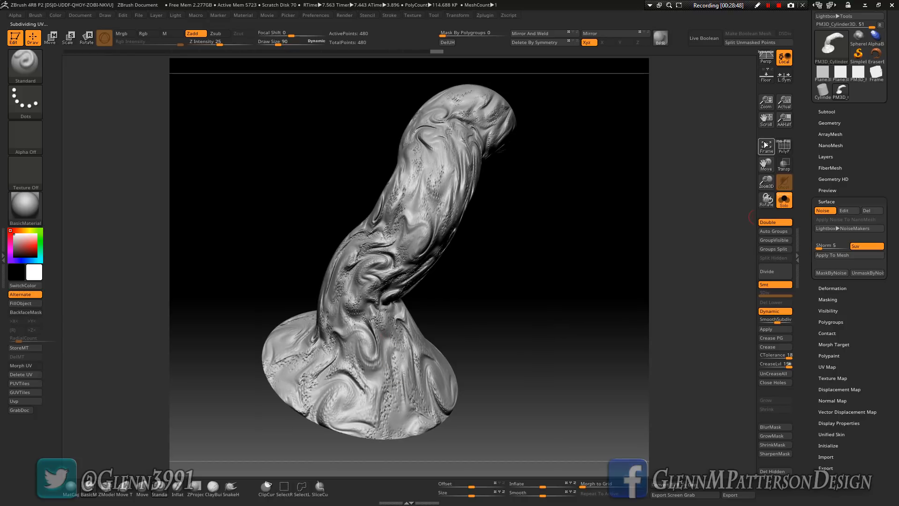
{"action": "left_click_drag", "start_coordinate": [526, 360], "coordinate": [491, 315]}
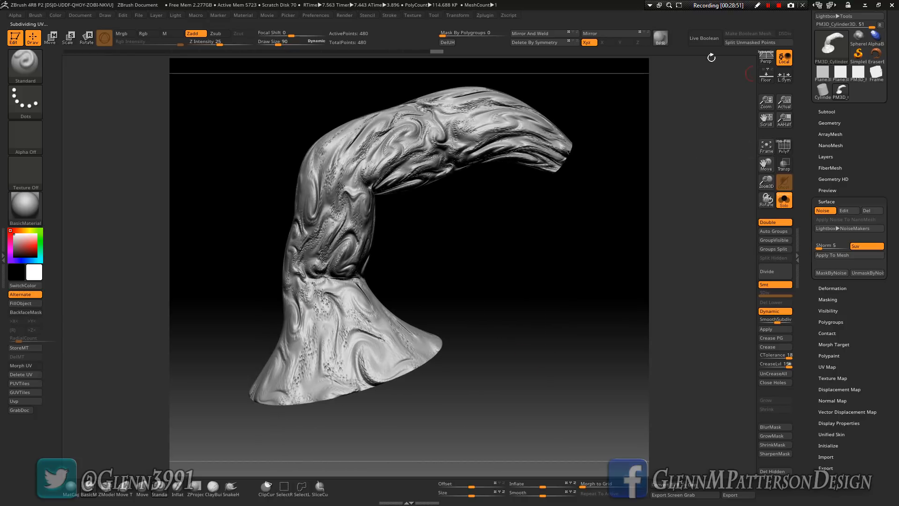
{"action": "left_click", "coordinate": [766, 149]}
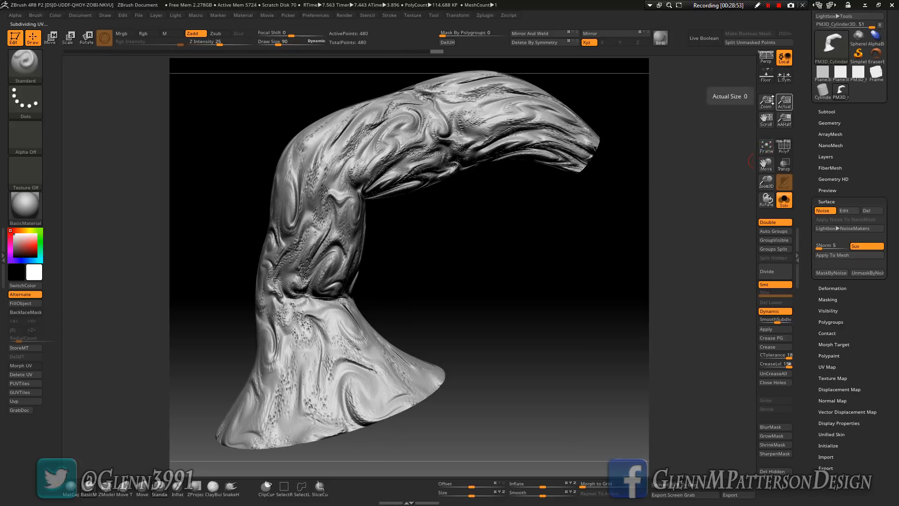
{"action": "left_click", "coordinate": [661, 38]}
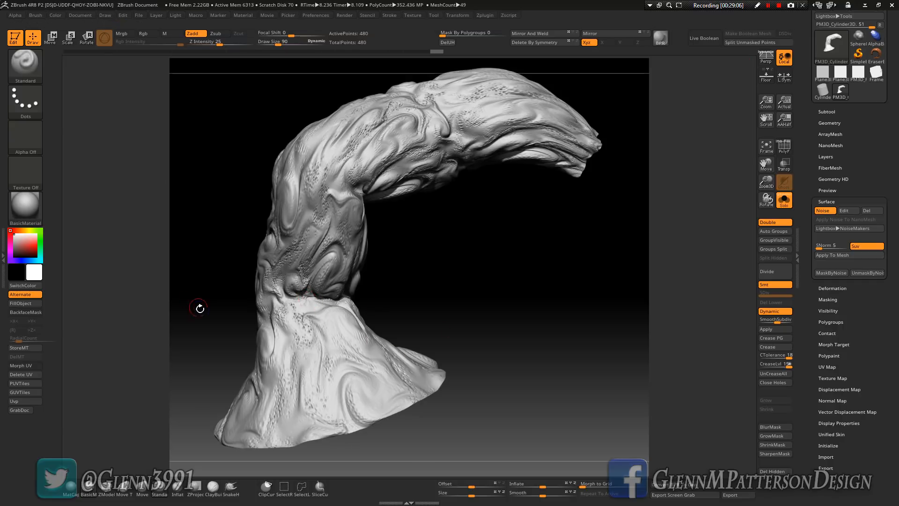
- Enlarge the Draw Size to 591 and smooth the tube's neck so it flows into the flared base
{"action": "key", "text": "shift"}
{"action": "key", "text": "space"}
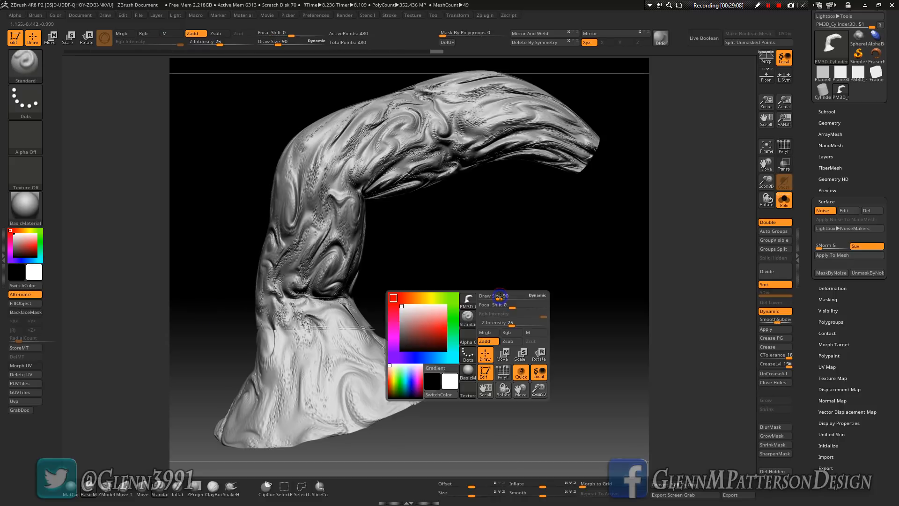
{"action": "left_click_drag", "start_coordinate": [512, 295], "coordinate": [528, 295]}
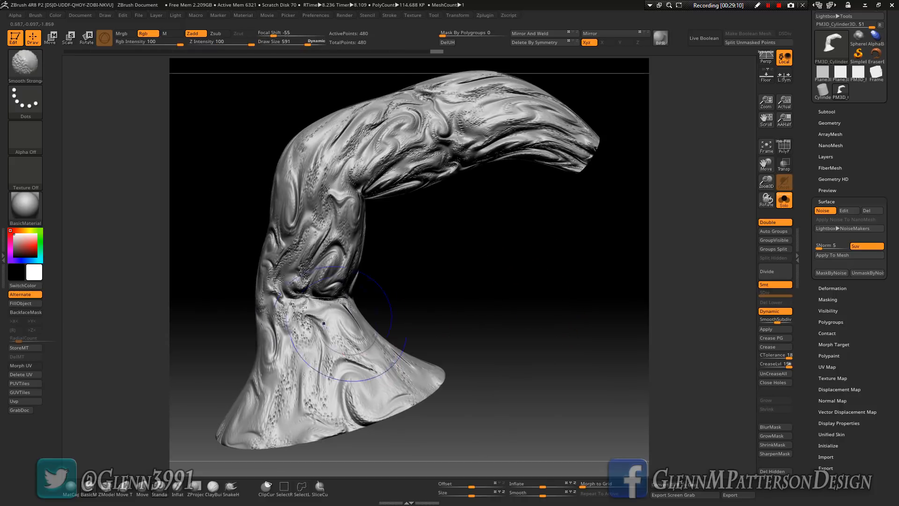
{"action": "left_click_drag", "start_coordinate": [316, 302], "coordinate": [319, 299], "text": "shift"}
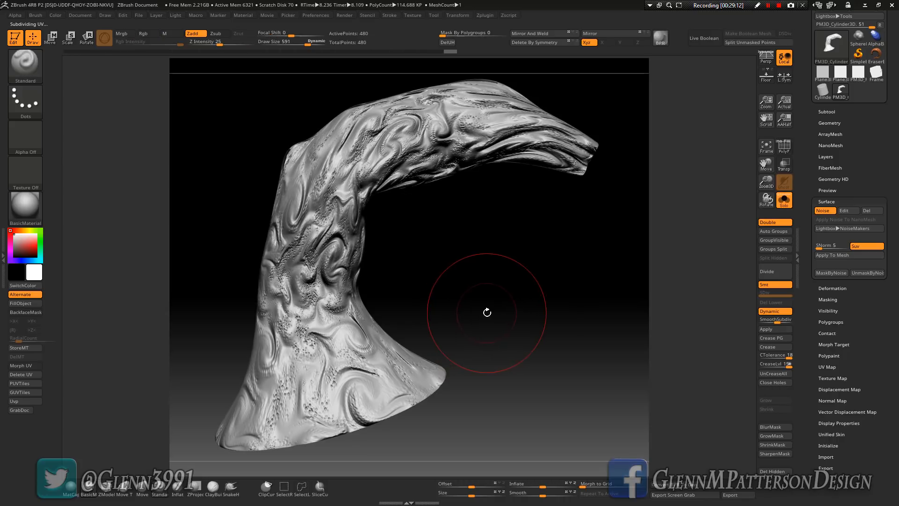
- Convert the tube's BPR subdivision and surface noise into real geometry
{"action": "mouse_move", "coordinate": [488, 311]}
{"action": "left_mouse_down"}
{"action": "mouse_move", "coordinate": [455, 287]}
{"action": "mouse_move", "coordinate": [419, 278]}
{"action": "mouse_move", "coordinate": [452, 300]}
{"action": "mouse_move", "coordinate": [519, 315]}
{"action": "mouse_move", "coordinate": [547, 309]}
{"action": "mouse_move", "coordinate": [495, 309]}
{"action": "mouse_move", "coordinate": [482, 287]}
{"action": "mouse_move", "coordinate": [526, 305]}
{"action": "mouse_move", "coordinate": [528, 291]}
{"action": "left_mouse_up"}
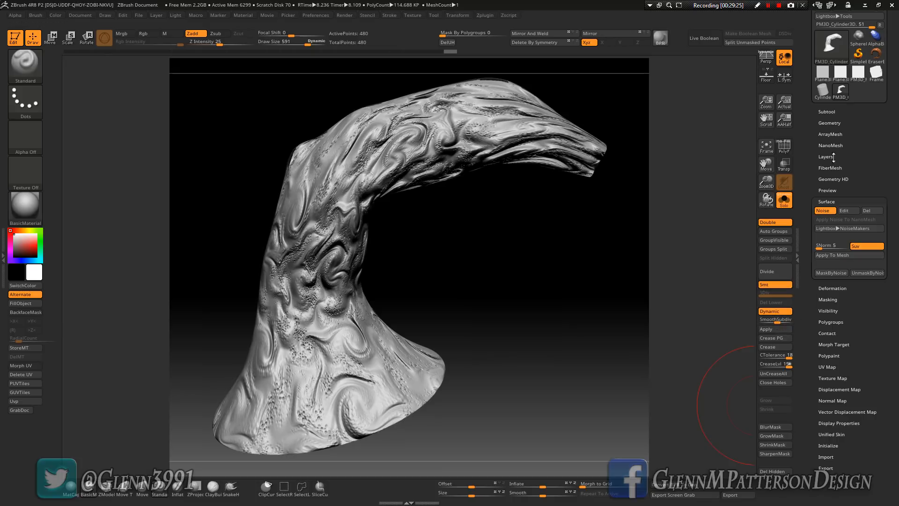
{"action": "left_click", "coordinate": [829, 124]}
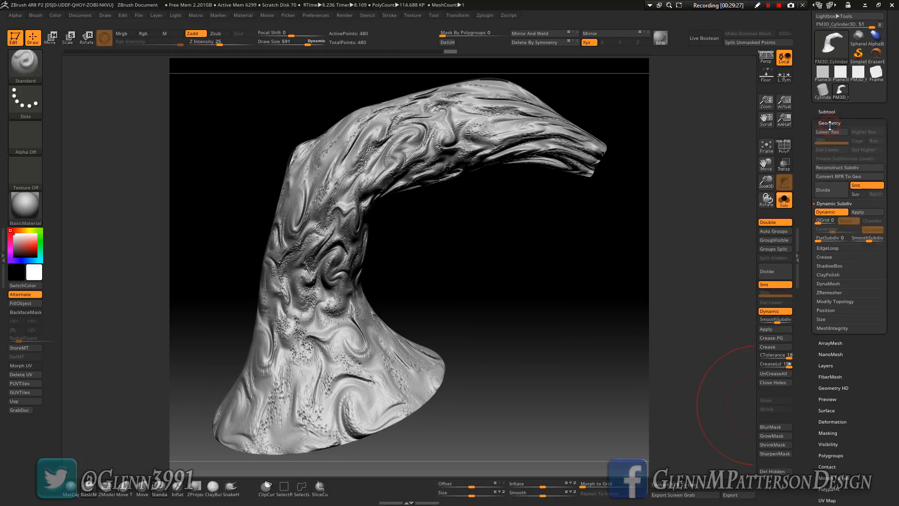
{"action": "left_click", "coordinate": [865, 213]}
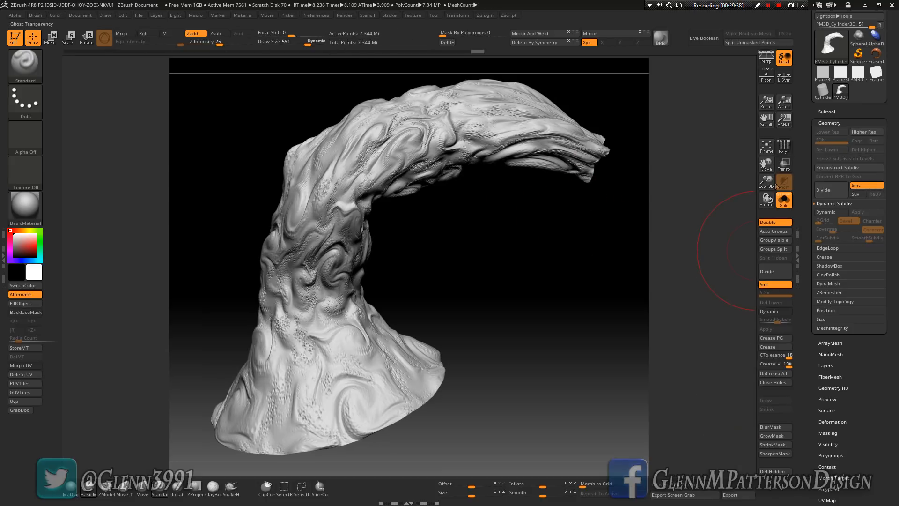
- Examine the converted trunk's swirl and pore detail up close and from several angles
{"action": "left_click_drag", "start_coordinate": [766, 180], "coordinate": [594, 253]}
{"action": "mouse_move", "coordinate": [409, 347]}
{"action": "right_mouse_down"}
{"action": "mouse_move", "coordinate": [384, 339]}
{"action": "mouse_move", "coordinate": [422, 334]}
{"action": "mouse_move", "coordinate": [481, 359]}
{"action": "mouse_move", "coordinate": [419, 337]}
{"action": "mouse_move", "coordinate": [407, 323]}
{"action": "right_mouse_up"}
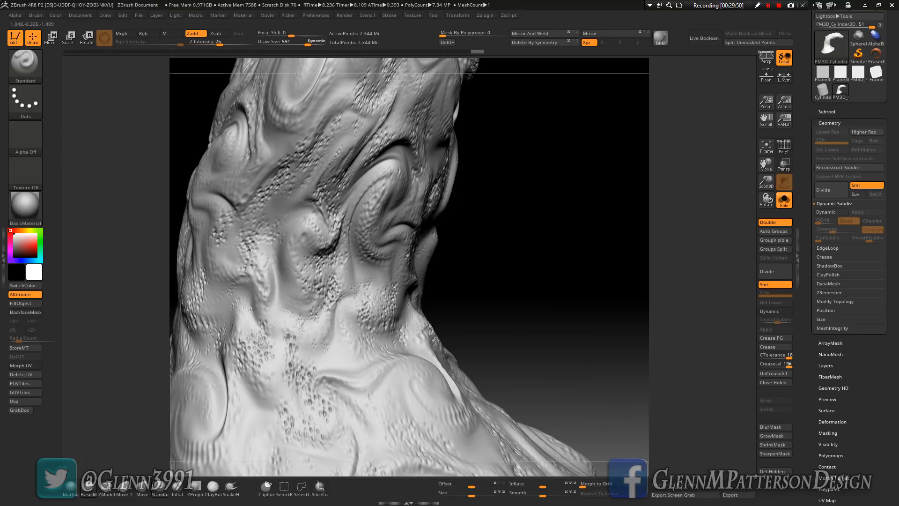
{"action": "left_click", "coordinate": [766, 148]}
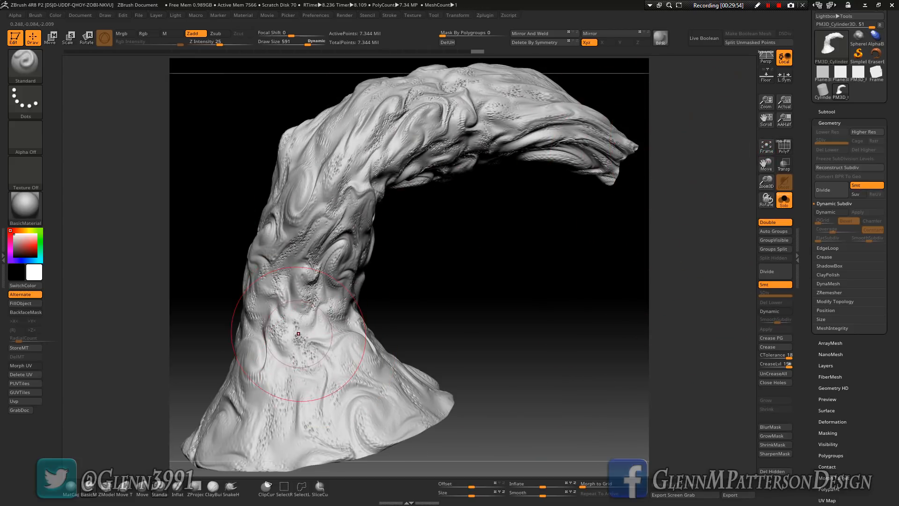
{"action": "right_click_drag", "start_coordinate": [298, 369], "coordinate": [306, 276]}
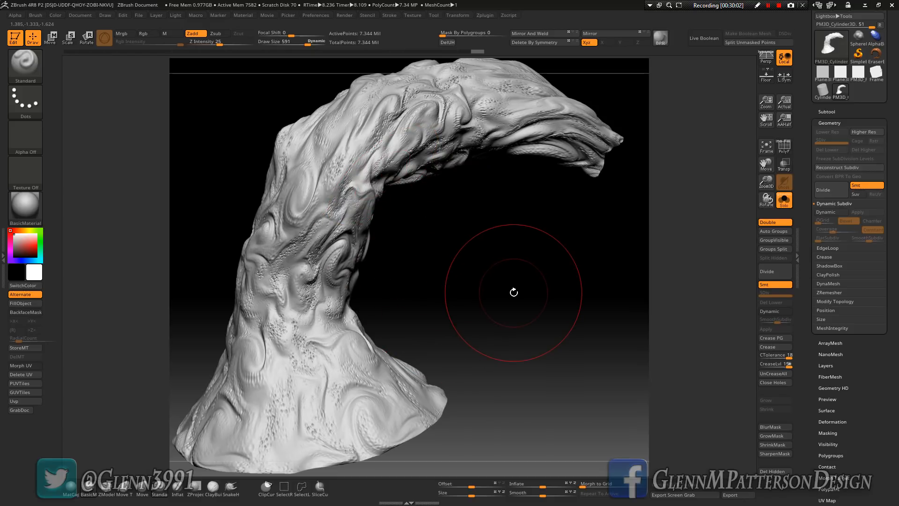
{"action": "mouse_move", "coordinate": [332, 387]}
{"action": "right_mouse_down"}
{"action": "mouse_move", "coordinate": [510, 386]}
{"action": "mouse_move", "coordinate": [327, 382]}
{"action": "right_mouse_up"}
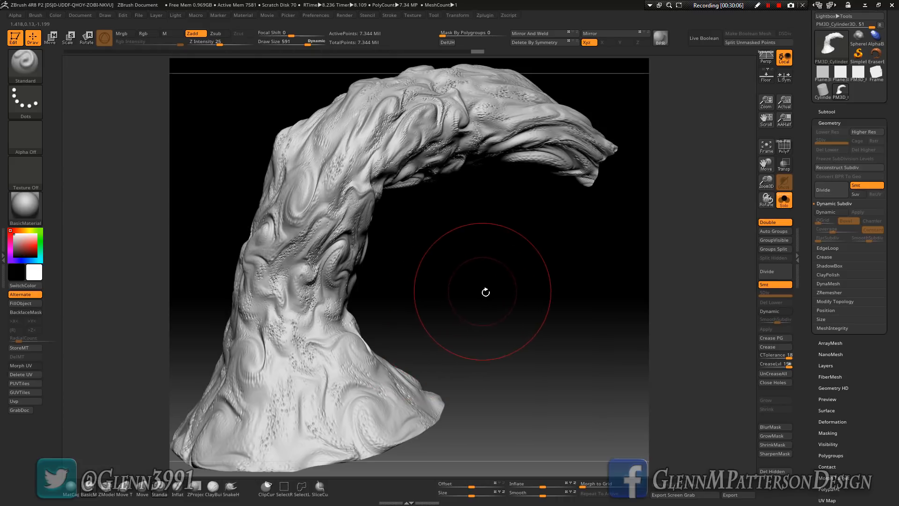
{"action": "mouse_move", "coordinate": [341, 355]}
{"action": "right_mouse_down"}
{"action": "mouse_move", "coordinate": [398, 360]}
{"action": "mouse_move", "coordinate": [351, 368]}
{"action": "mouse_move", "coordinate": [375, 328]}
{"action": "mouse_move", "coordinate": [384, 281]}
{"action": "right_mouse_up"}
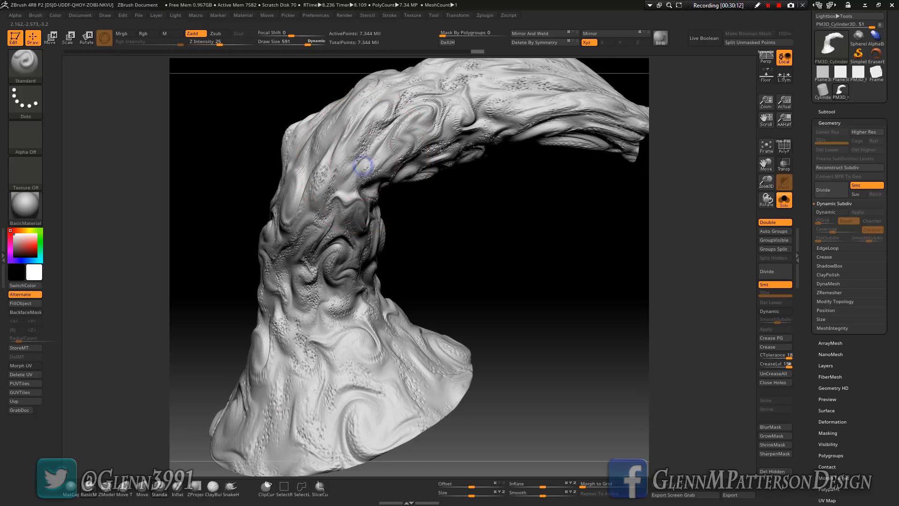
{"action": "right_click_drag", "start_coordinate": [351, 176], "coordinate": [376, 156]}
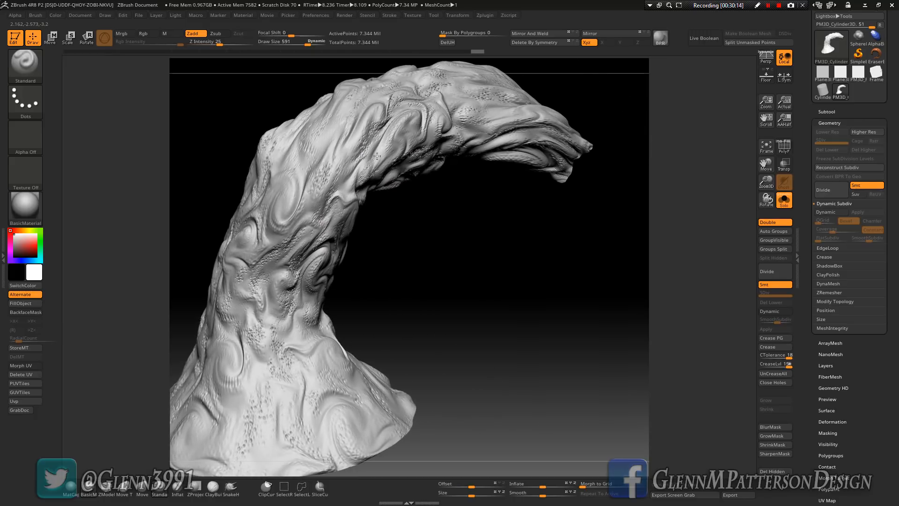
{"action": "mouse_move", "coordinate": [267, 337]}
{"action": "right_mouse_down"}
{"action": "mouse_move", "coordinate": [345, 341]}
{"action": "mouse_move", "coordinate": [311, 341]}
{"action": "mouse_move", "coordinate": [263, 313]}
{"action": "mouse_move", "coordinate": [270, 306]}
{"action": "right_mouse_up"}
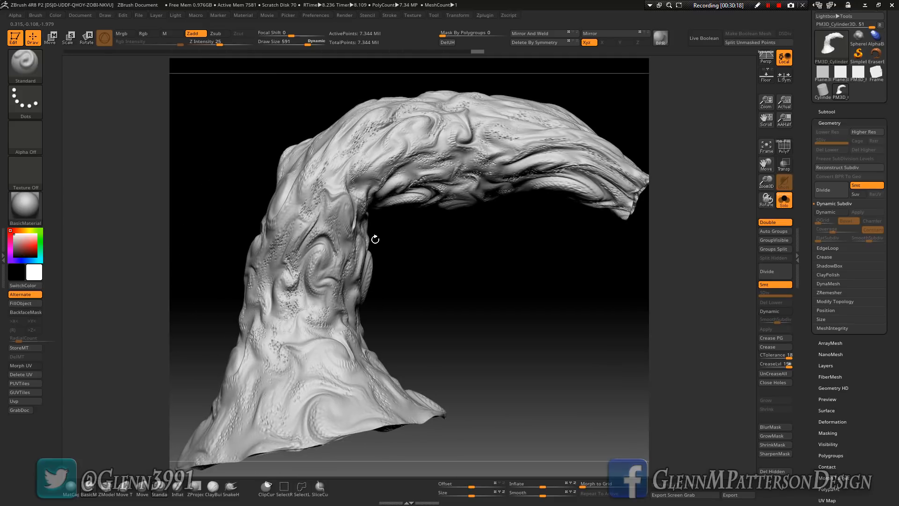
{"action": "mouse_move", "coordinate": [470, 182]}
{"action": "right_mouse_down"}
{"action": "mouse_move", "coordinate": [462, 200]}
{"action": "mouse_move", "coordinate": [481, 209]}
{"action": "right_mouse_up"}
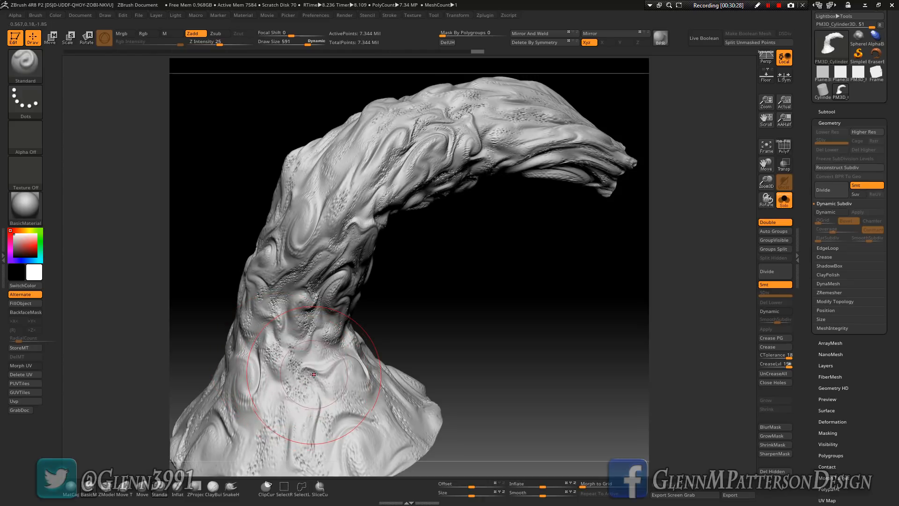
{"action": "right_click_drag", "start_coordinate": [343, 243], "coordinate": [336, 271]}
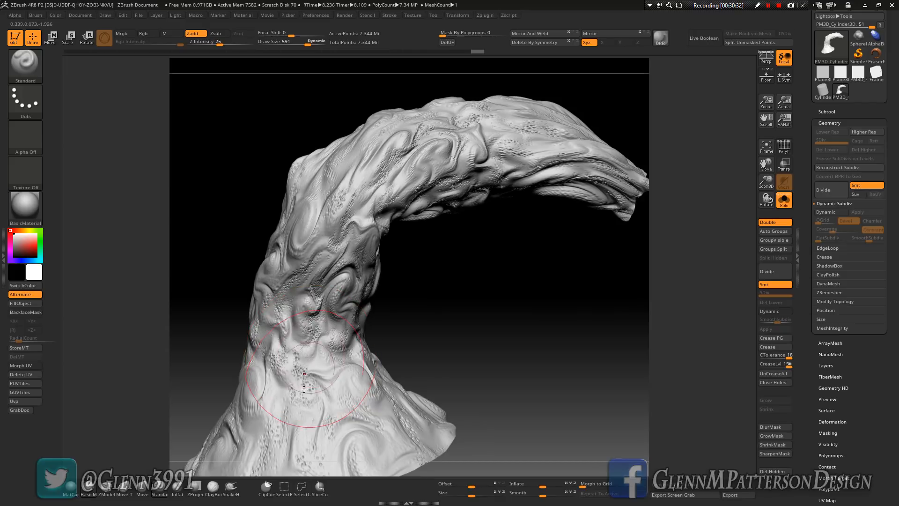